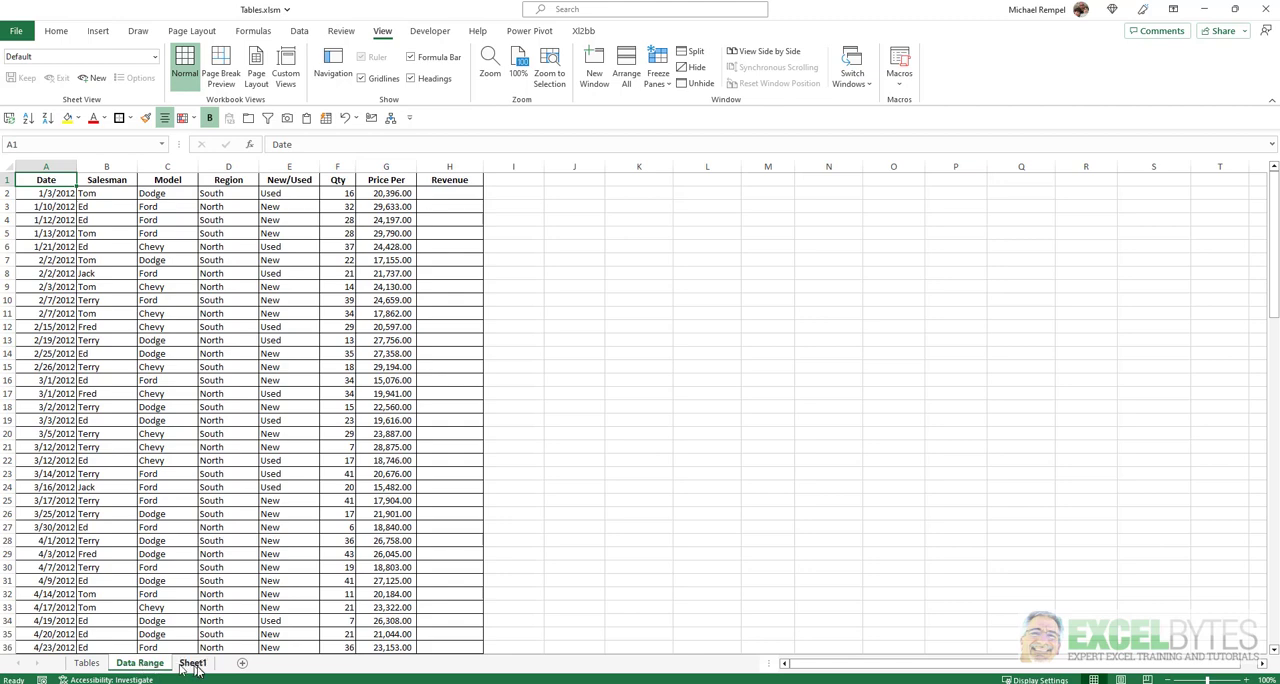
On the Tables sheet, convert the sales data range A1:H110 into a table with headers.
{"action": "left_click", "coordinate": [192, 663]}
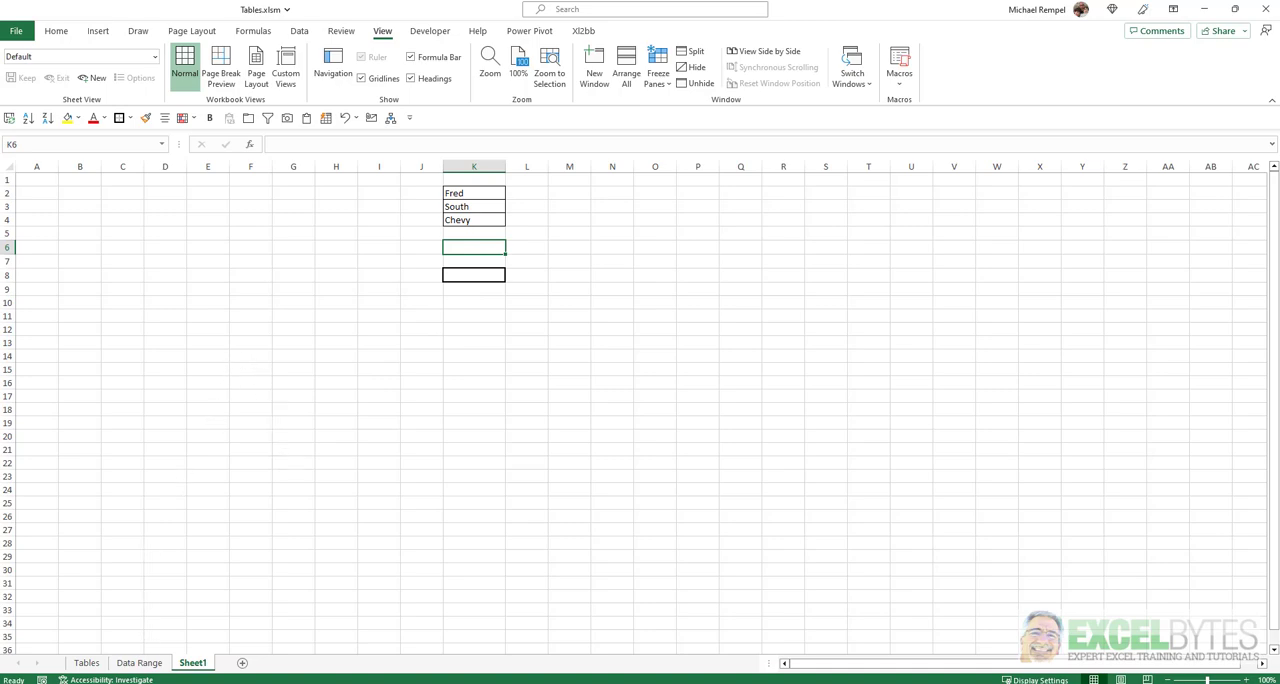
{"action": "left_click", "coordinate": [86, 663]}
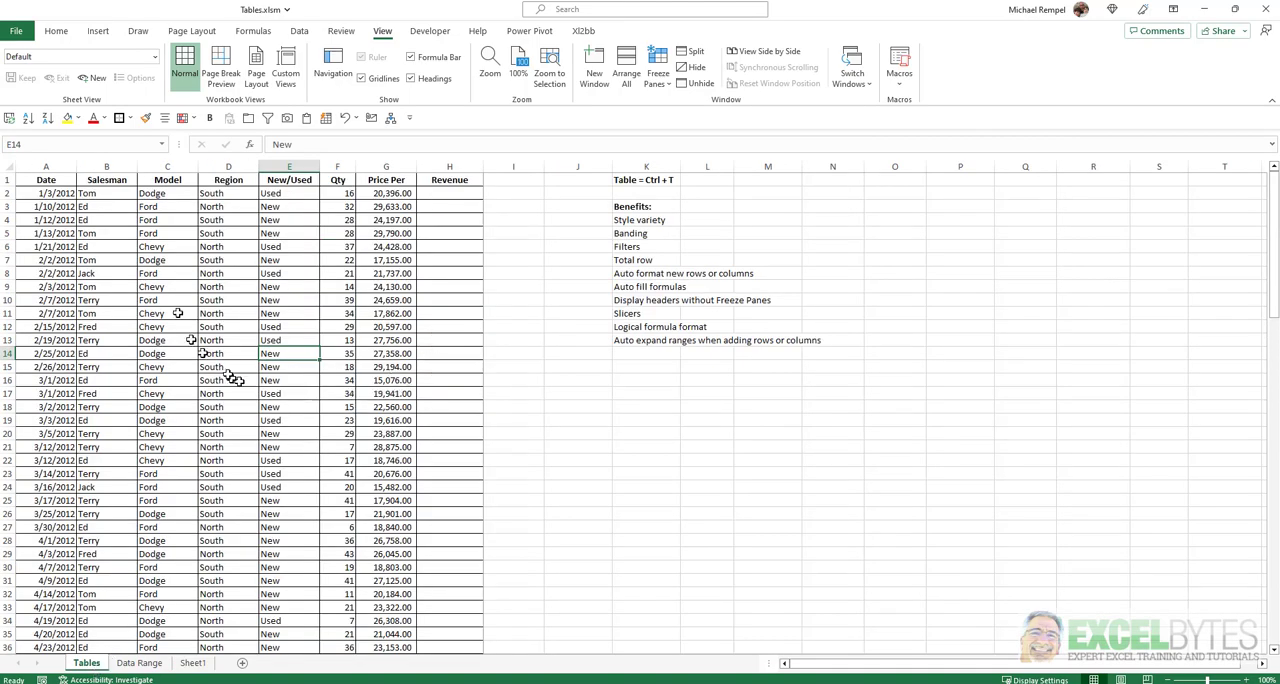
{"action": "left_click", "coordinate": [216, 298]}
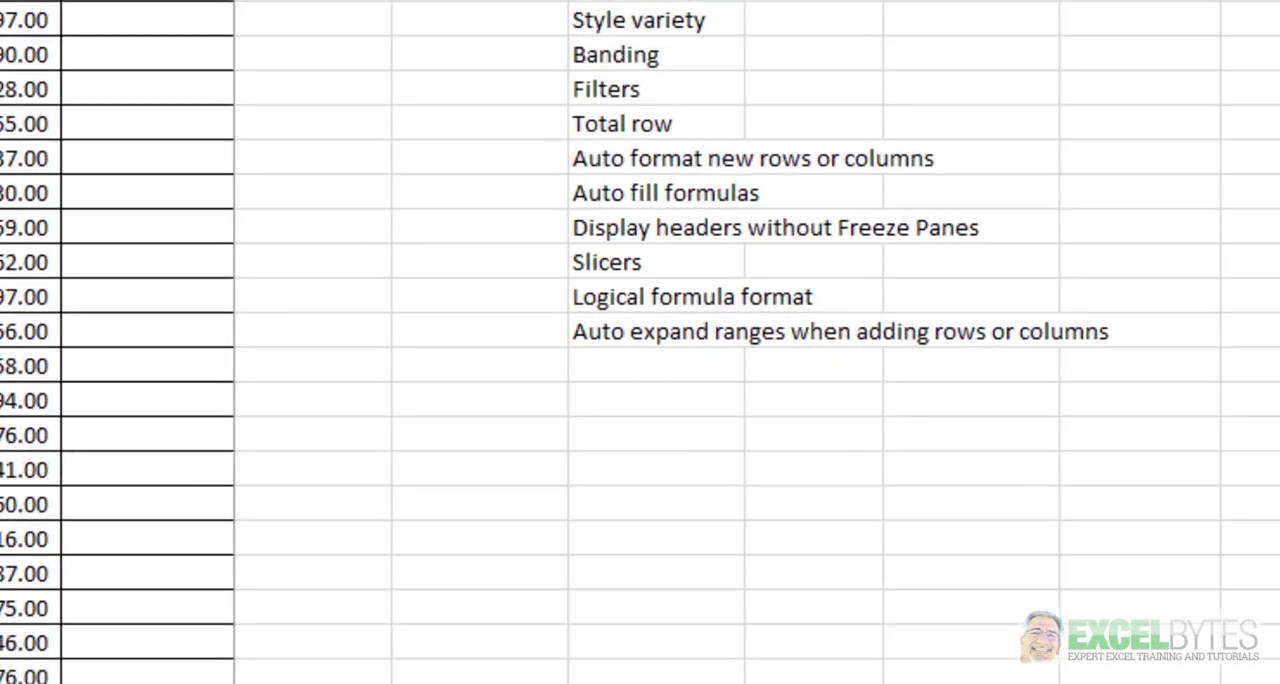
{"action": "key", "text": "ctrl+t"}
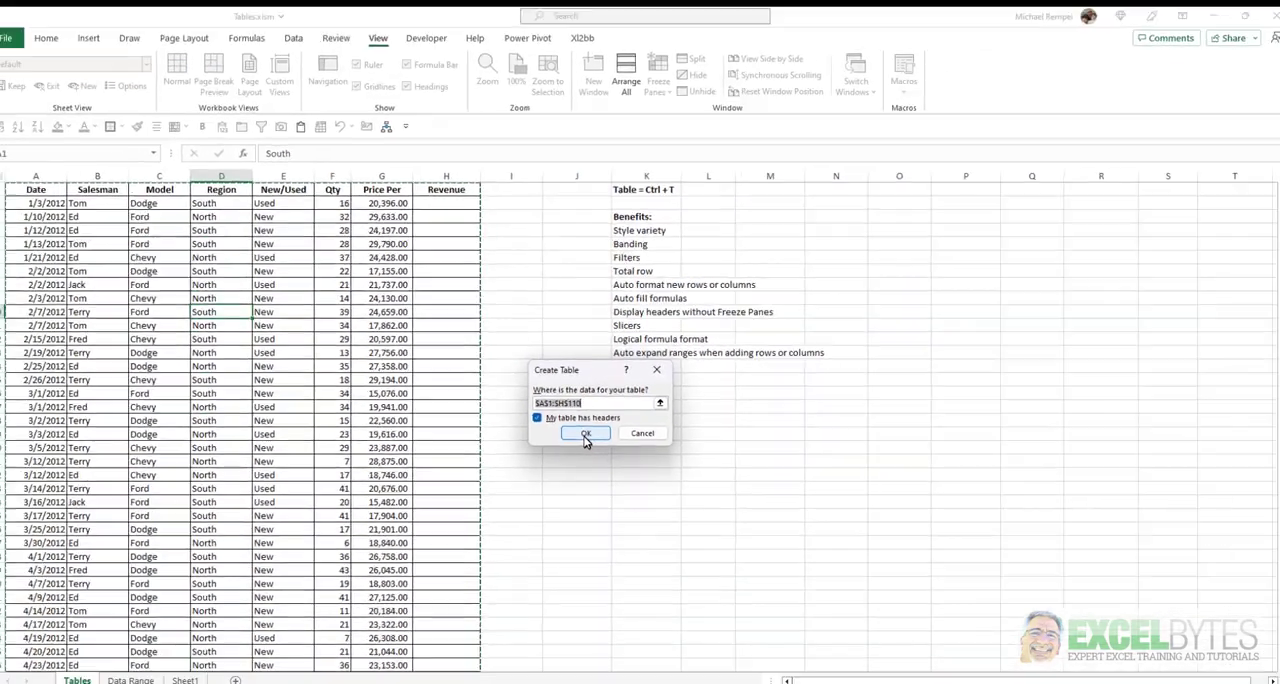
{"action": "left_click", "coordinate": [484, 562]}
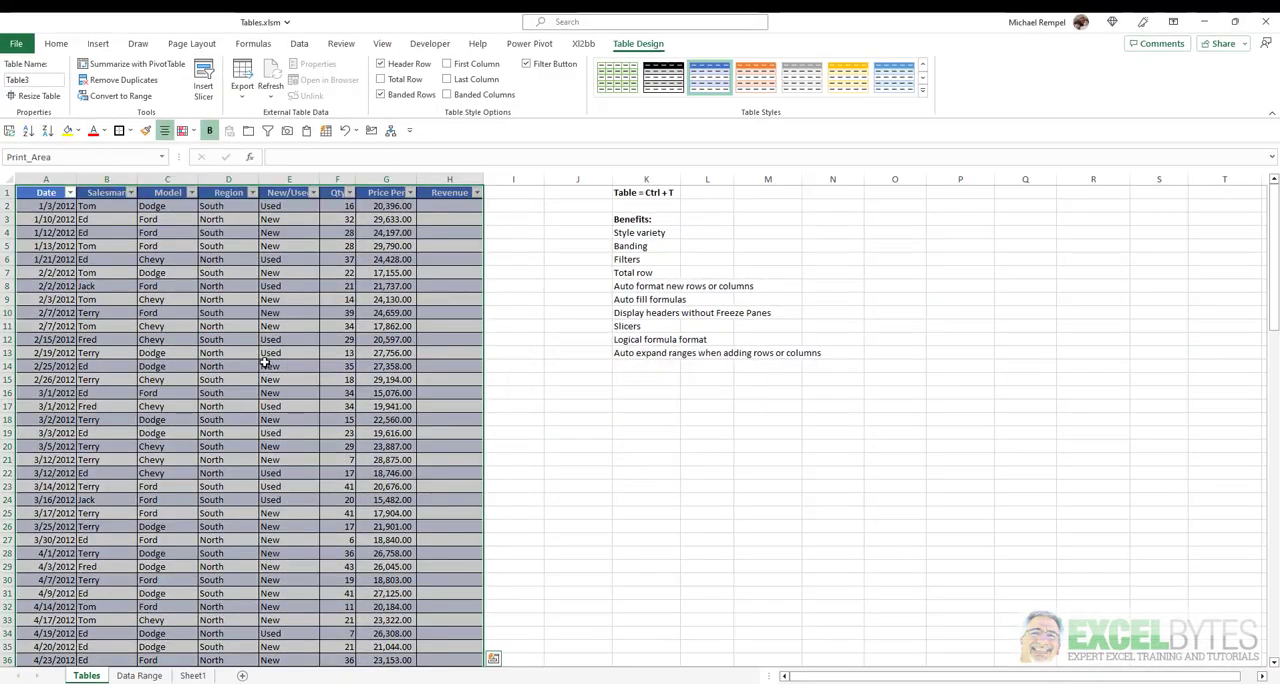
{"action": "left_click", "coordinate": [265, 365]}
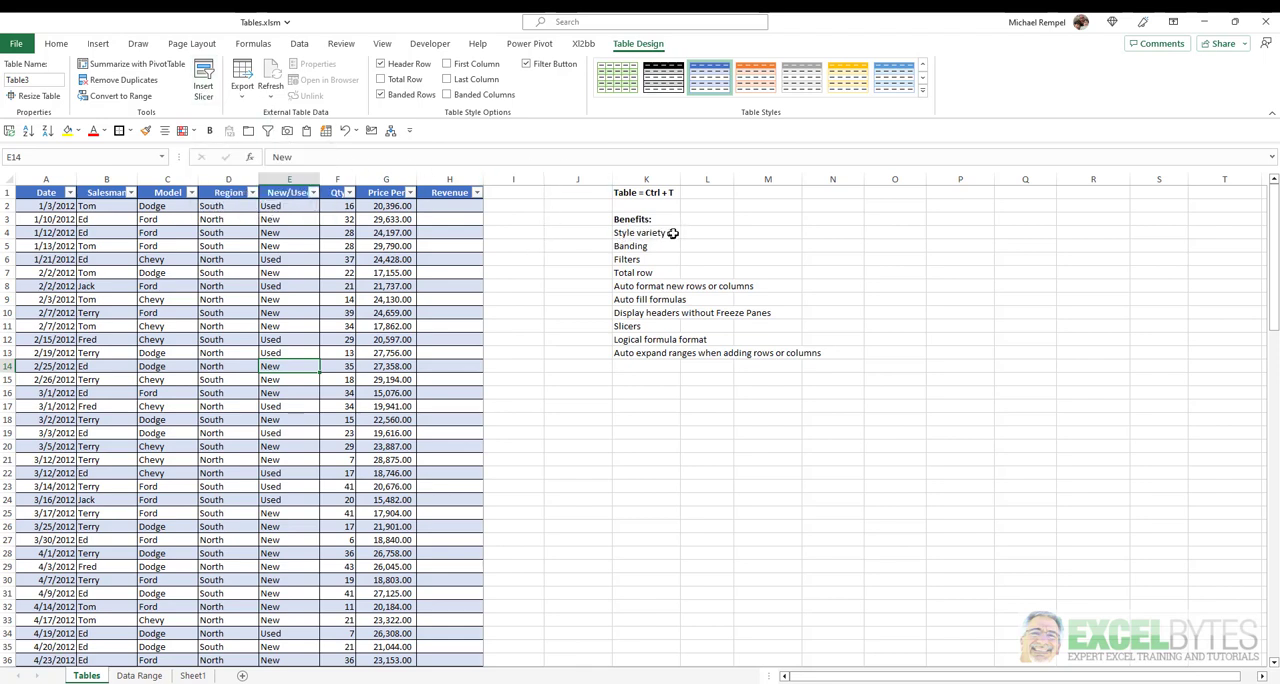
Apply the plain None style from the Light group to the table.
{"action": "left_click", "coordinate": [923, 92]}
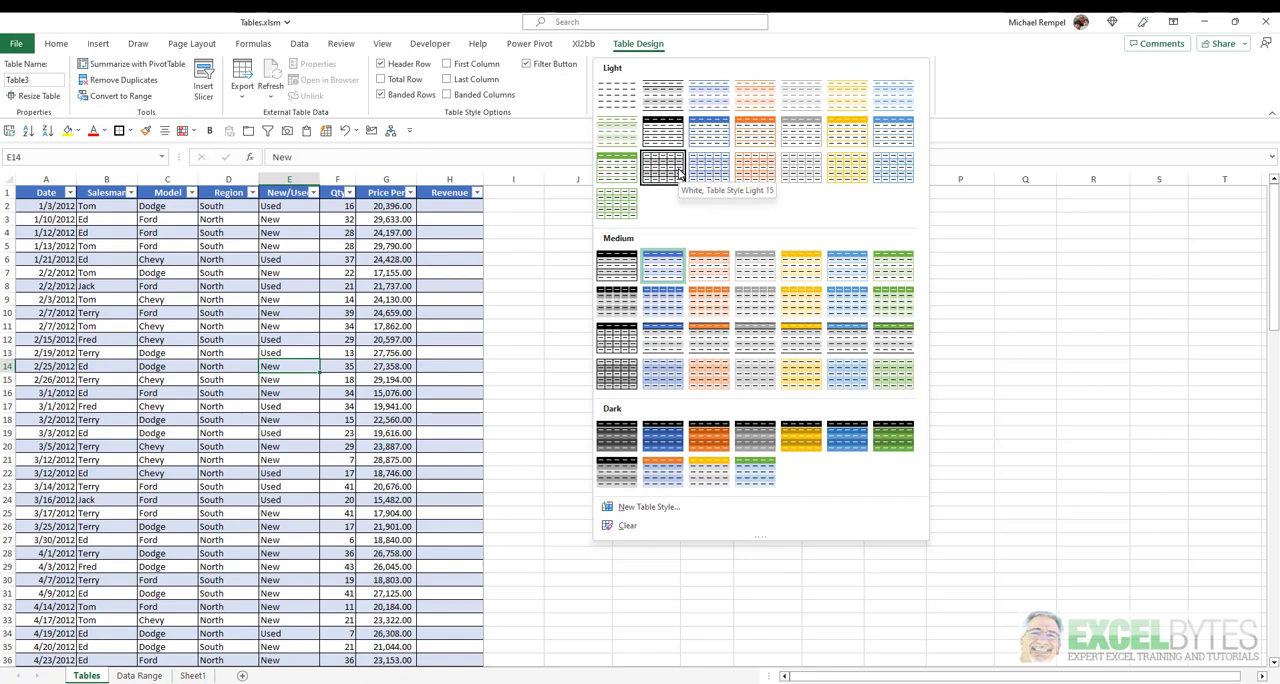
{"action": "left_click", "coordinate": [618, 96]}
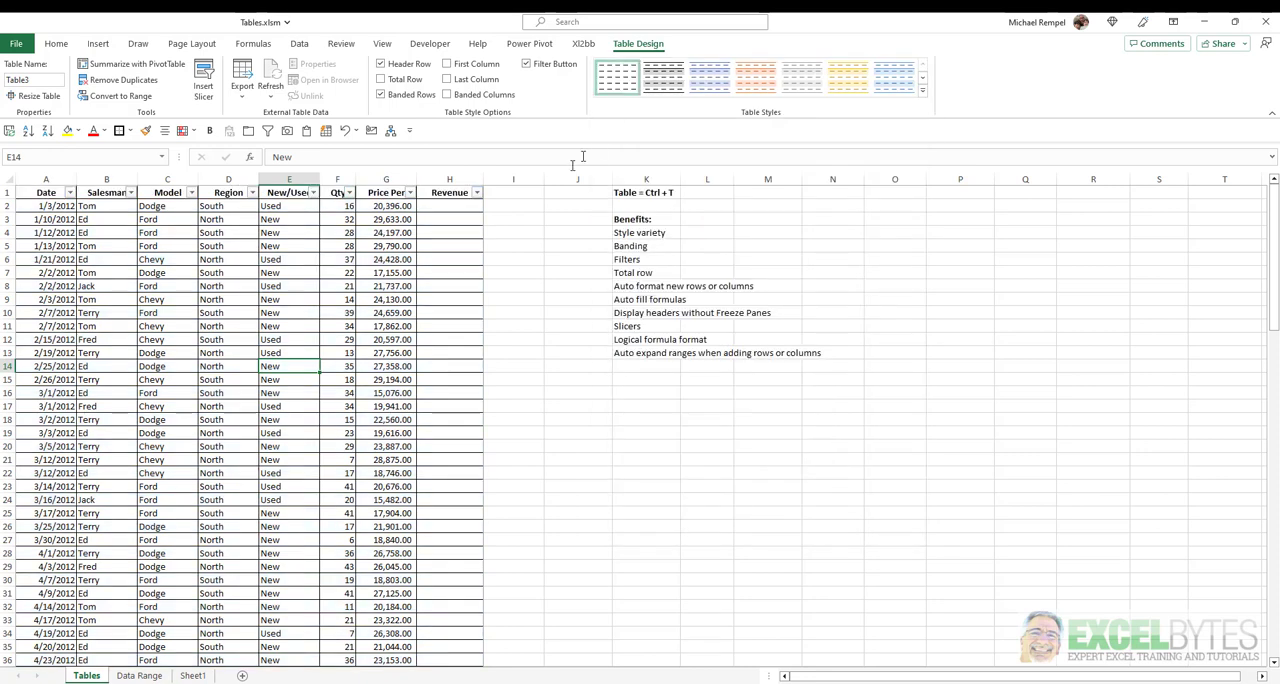
{"action": "left_click", "coordinate": [277, 318]}
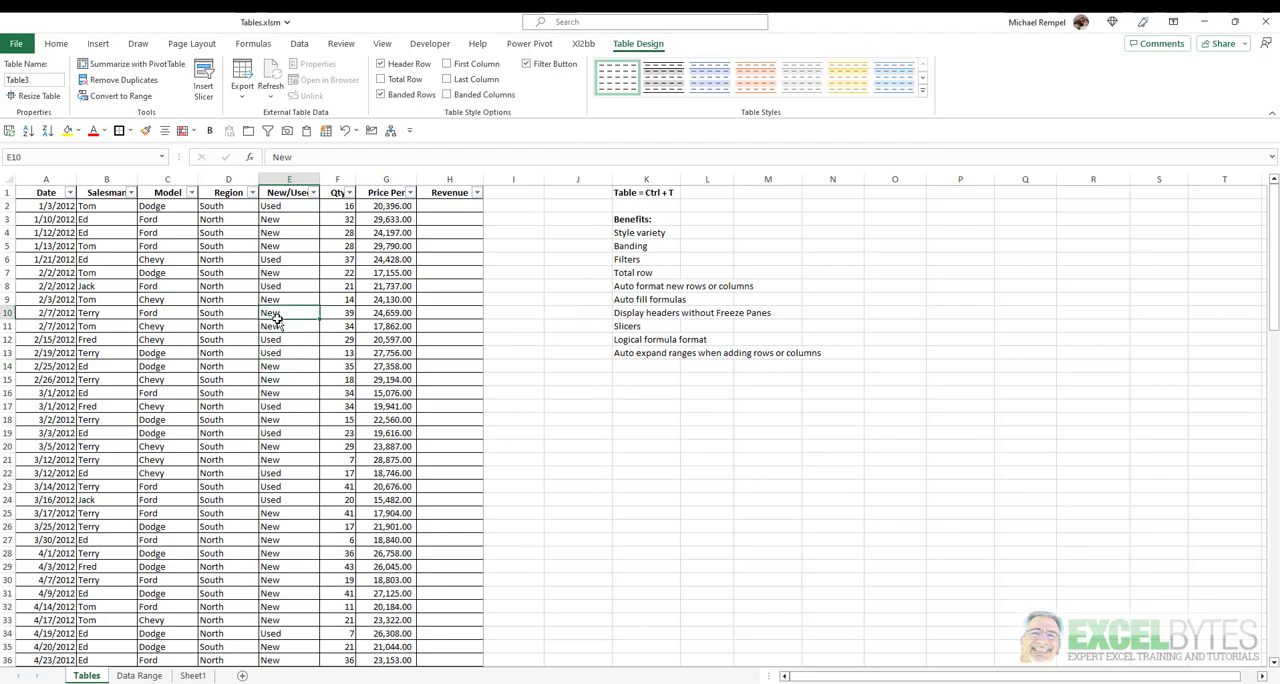
Apply the blue banded Medium style to the table and turn off its filter buttons.
{"action": "left_click", "coordinate": [923, 90]}
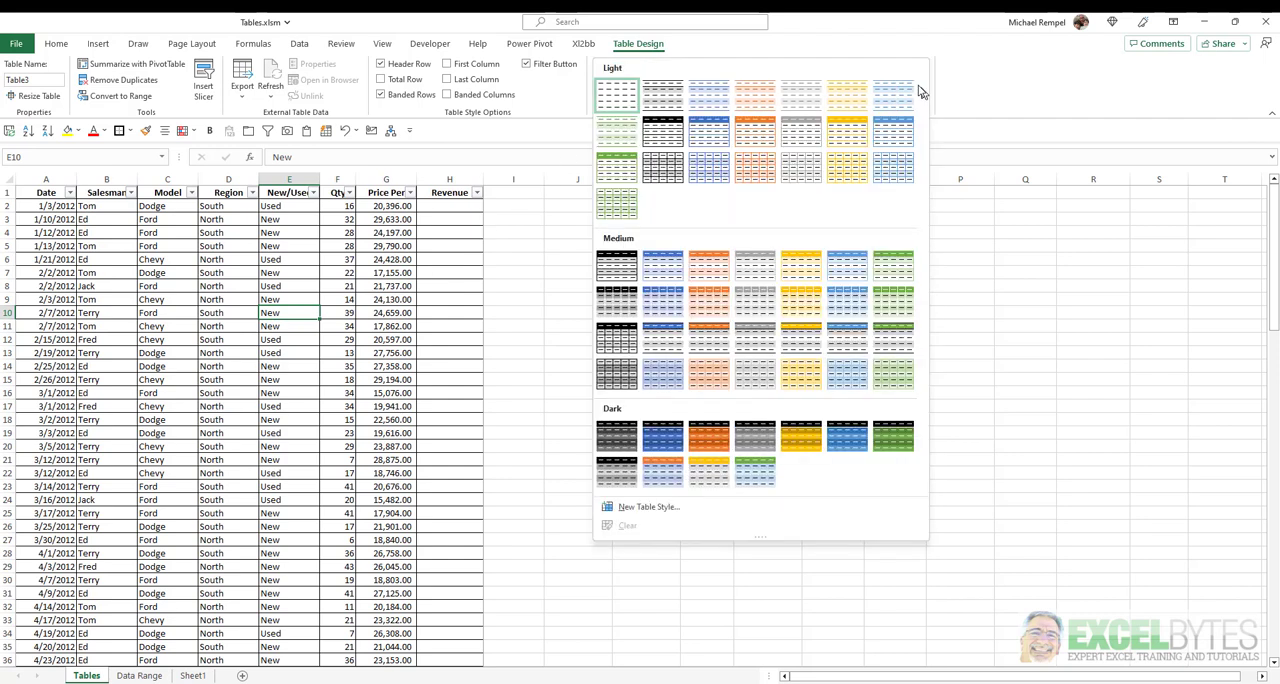
{"action": "left_click", "coordinate": [654, 268]}
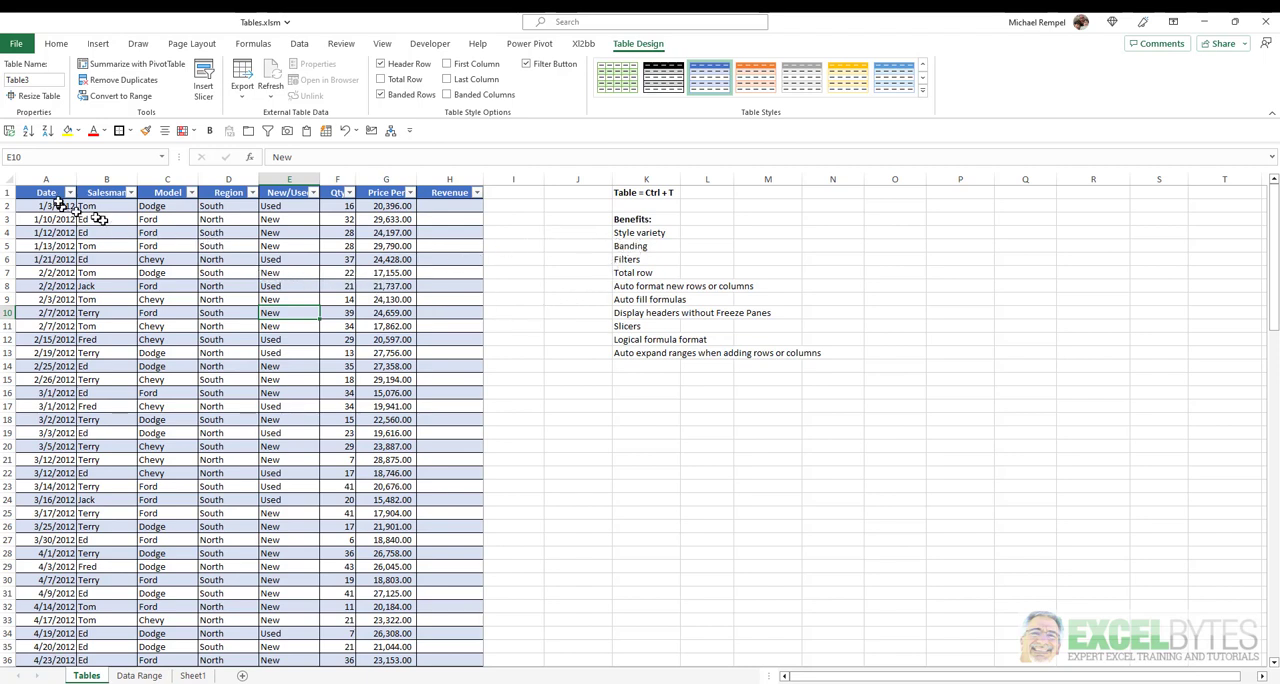
{"action": "left_click", "coordinate": [527, 64]}
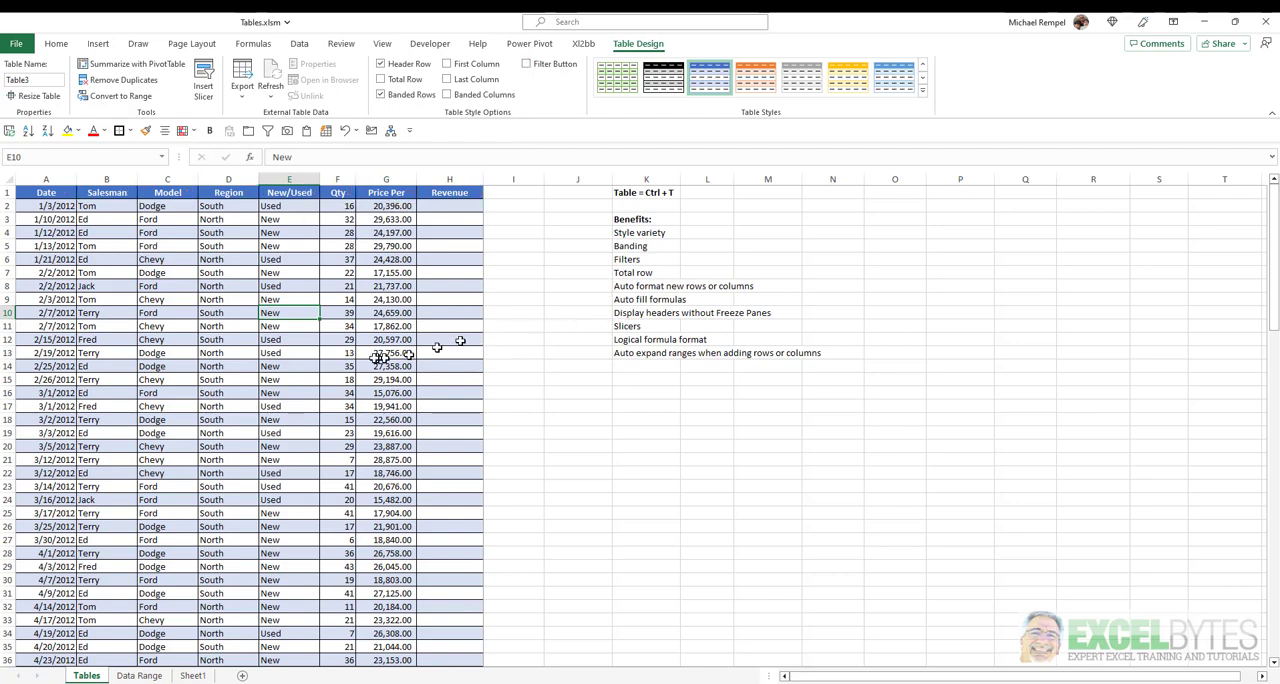
Add a total row at the end of the sales table.
{"action": "scroll", "coordinate": [336, 334], "scroll_direction": "down", "scroll_amount": 20}
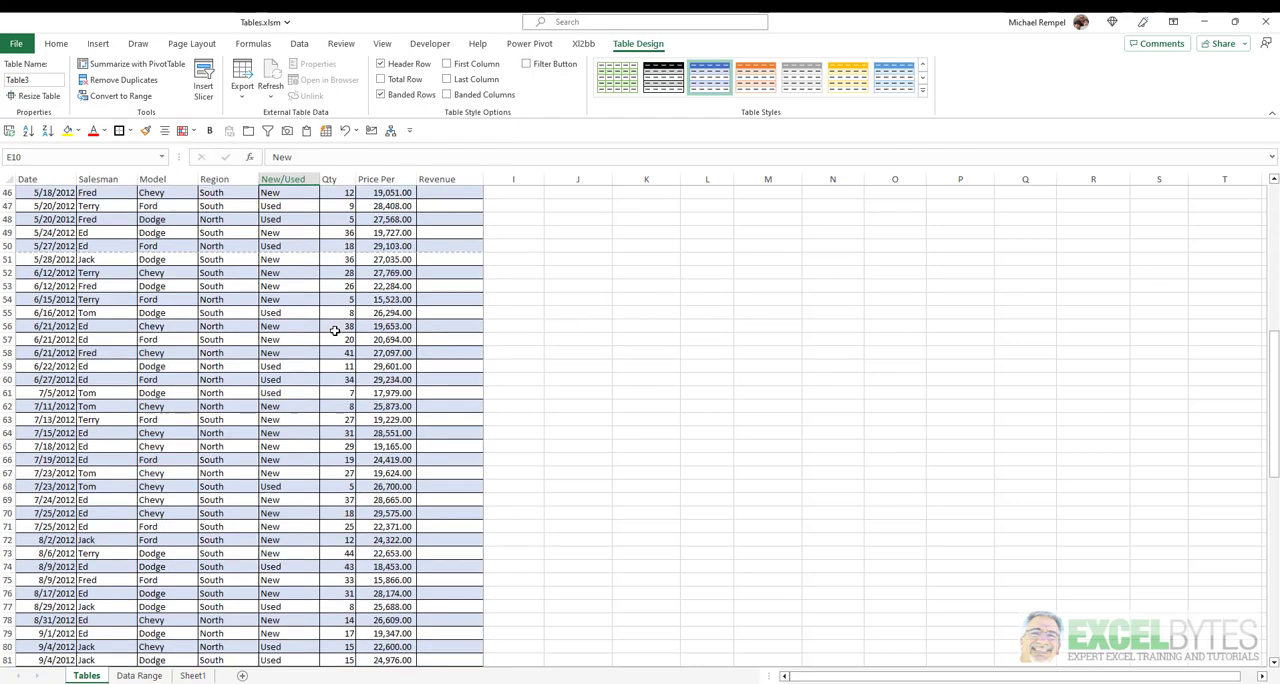
{"action": "scroll", "coordinate": [336, 334], "scroll_direction": "down", "scroll_amount": 7}
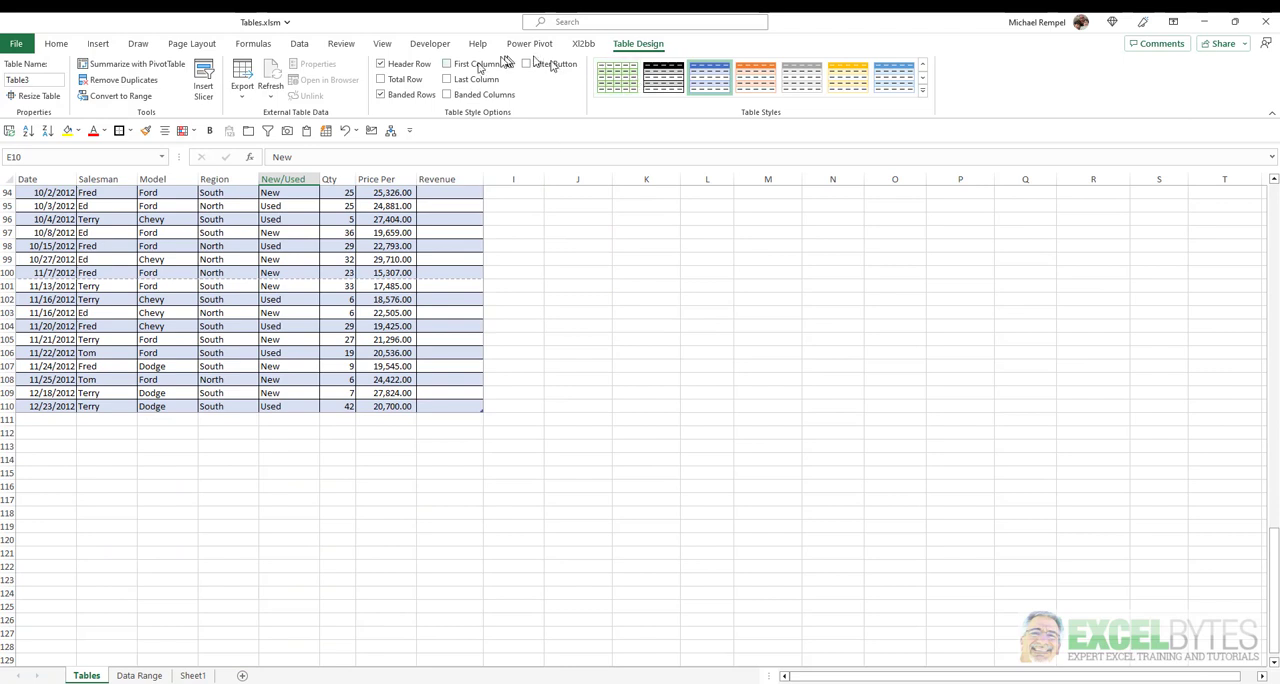
{"action": "left_click", "coordinate": [380, 80]}
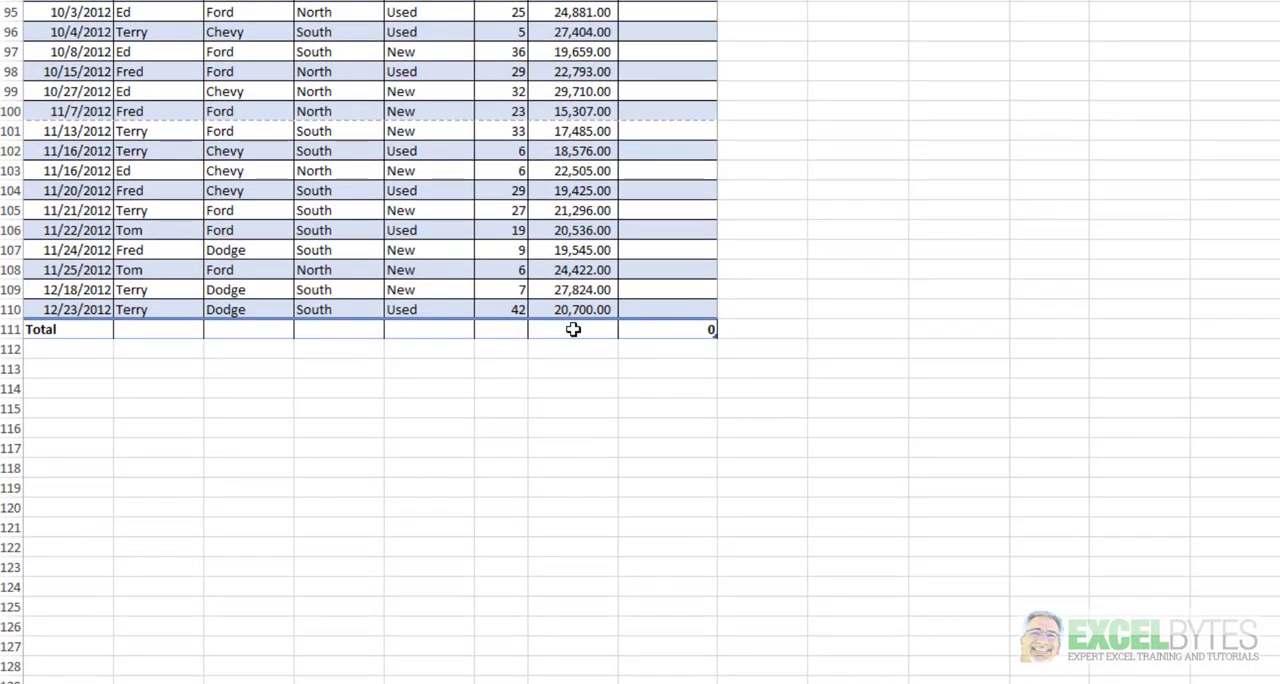
In the total row, show the Average for Price Per and the Sum for Qty.
{"action": "left_click", "coordinate": [573, 329]}
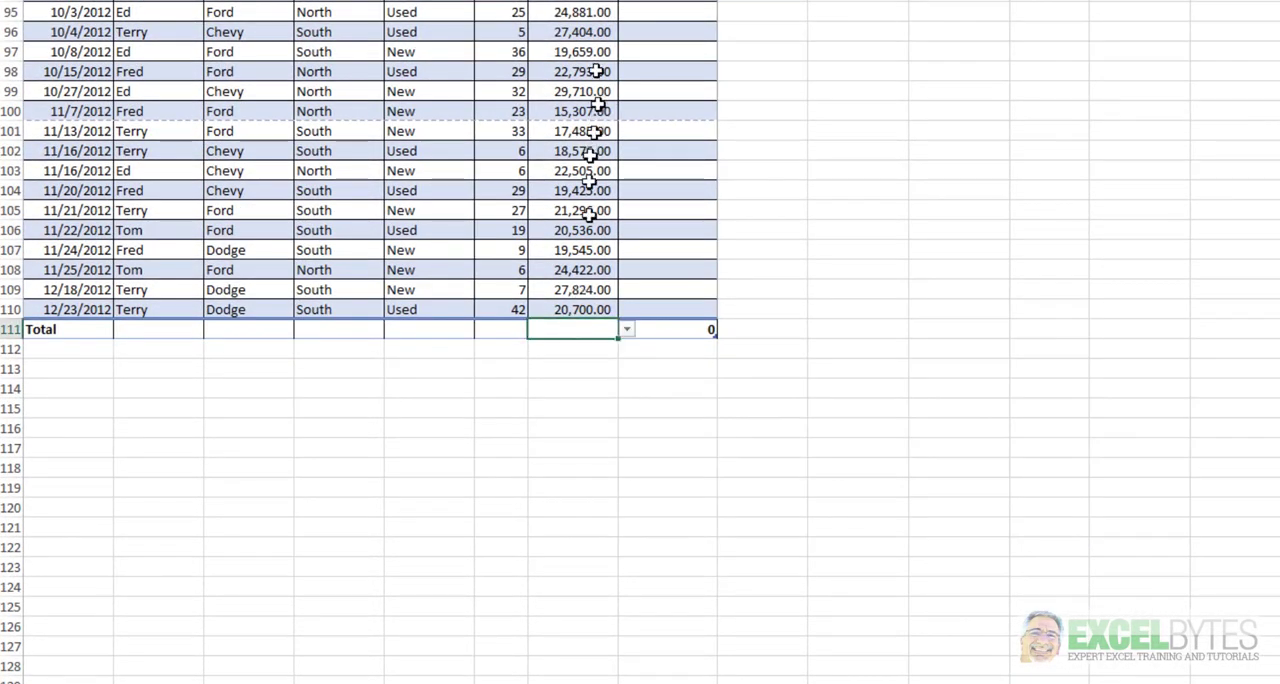
{"action": "left_click", "coordinate": [626, 329]}
{"action": "left_click", "coordinate": [628, 360]}
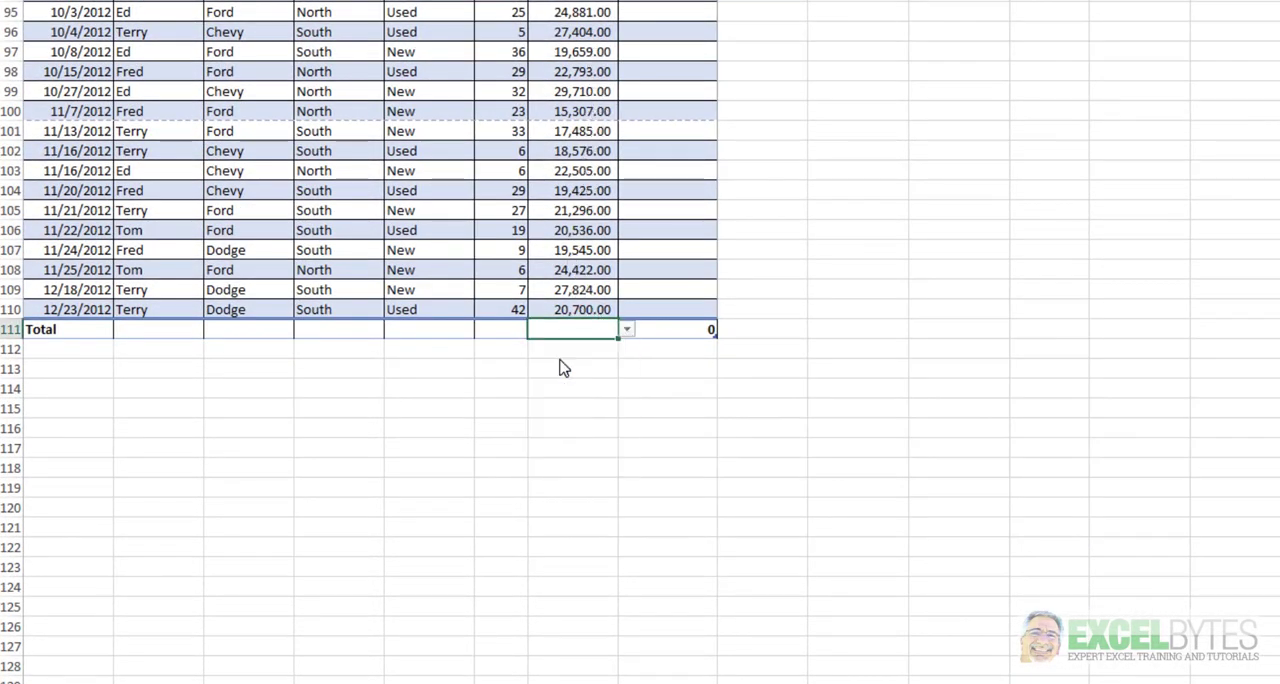
{"action": "left_click", "coordinate": [507, 329]}
{"action": "left_click", "coordinate": [536, 329]}
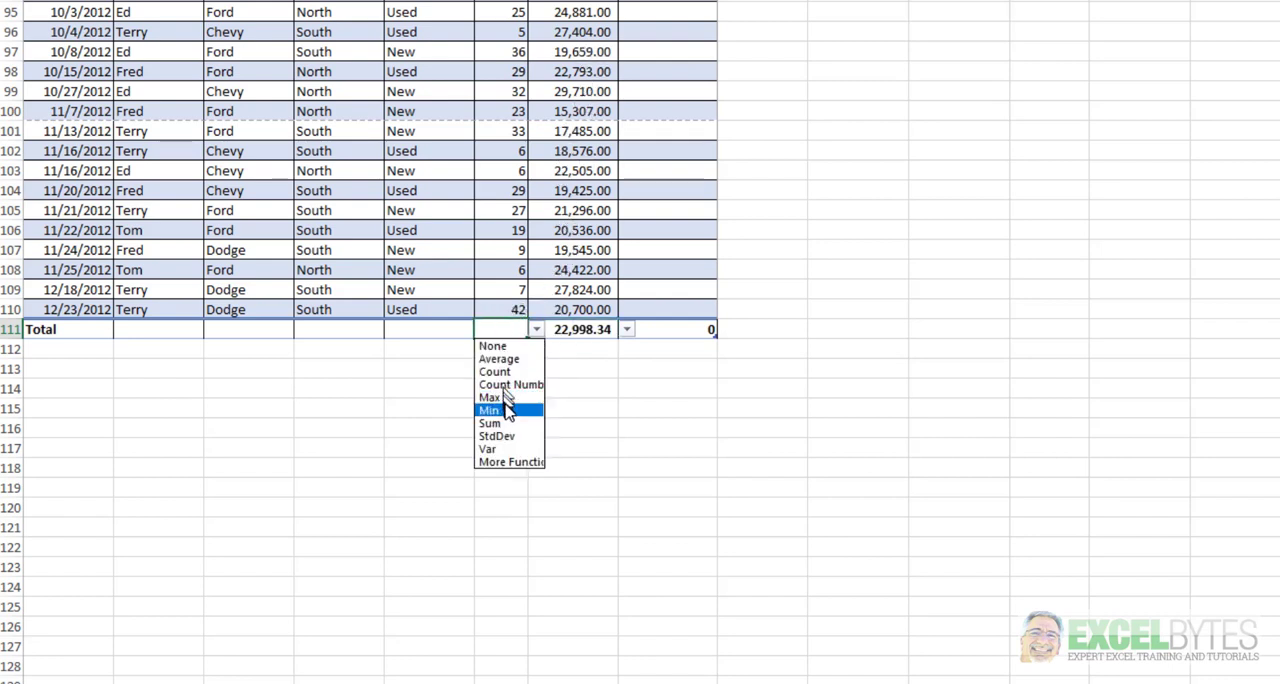
{"action": "left_click", "coordinate": [495, 423]}
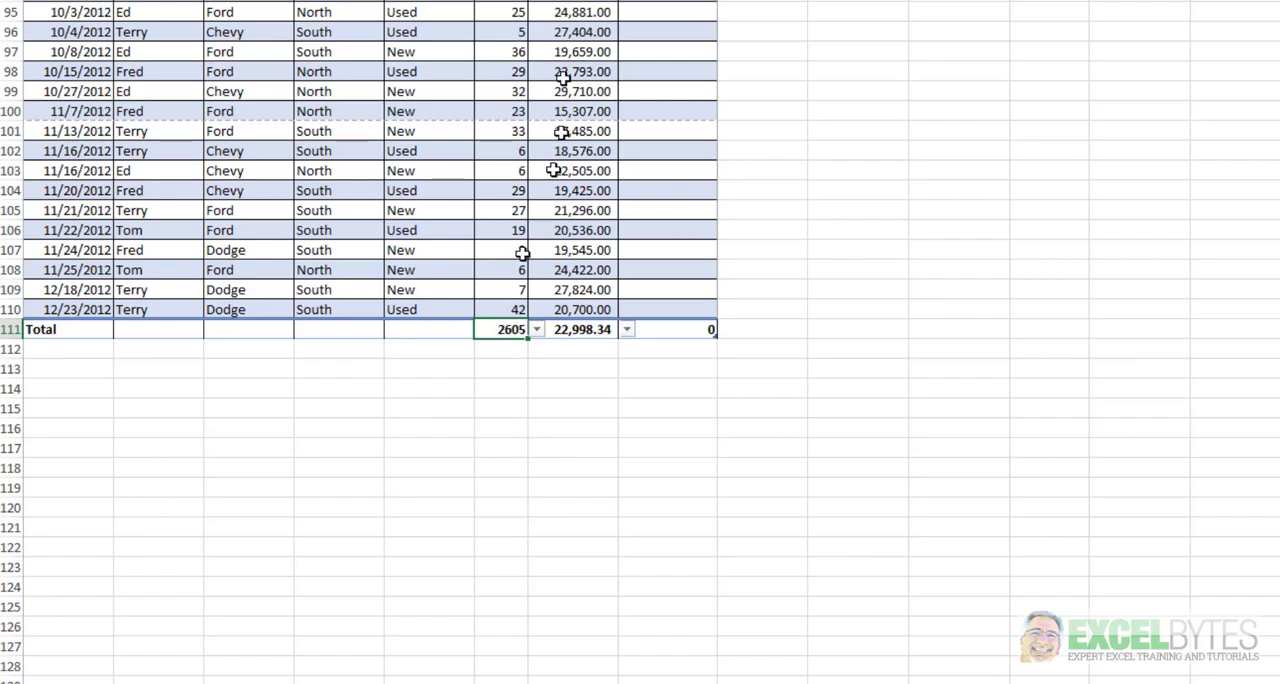
With a table cell selected, examine how the column headings behave while moving through the table rows.
{"action": "scroll", "coordinate": [537, 216], "scroll_direction": "up", "scroll_amount": 7}
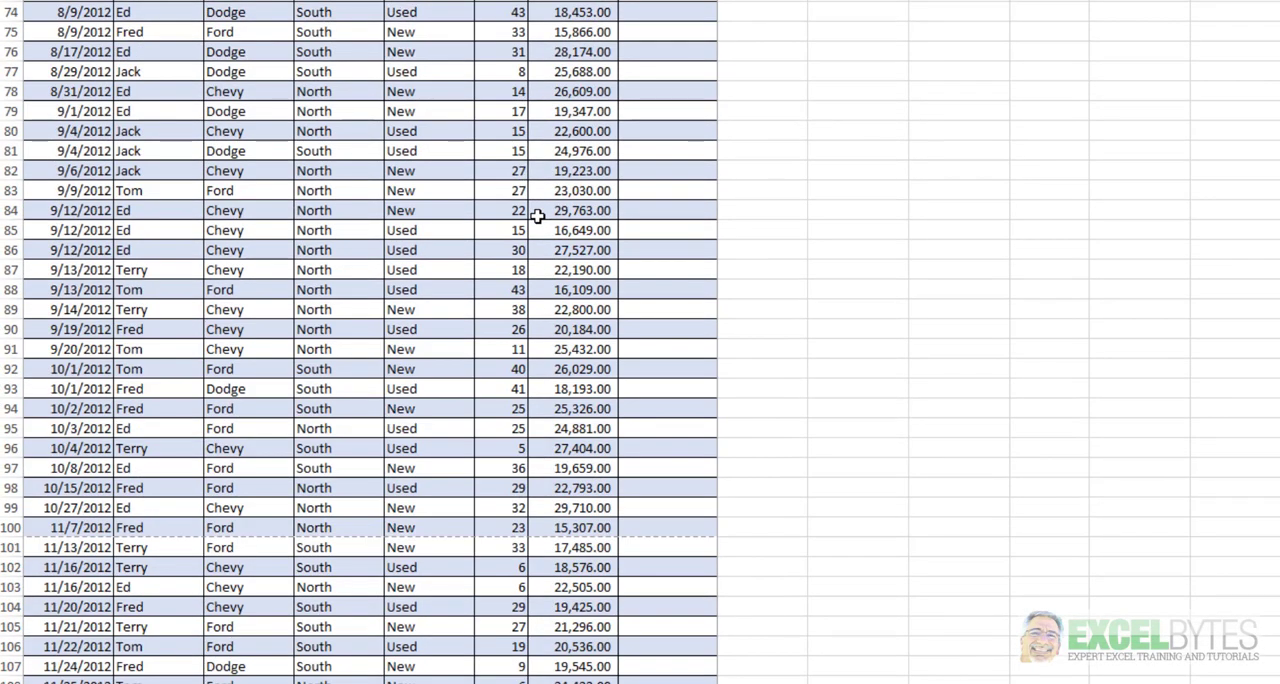
{"action": "scroll", "coordinate": [537, 216], "scroll_direction": "up", "scroll_amount": 20}
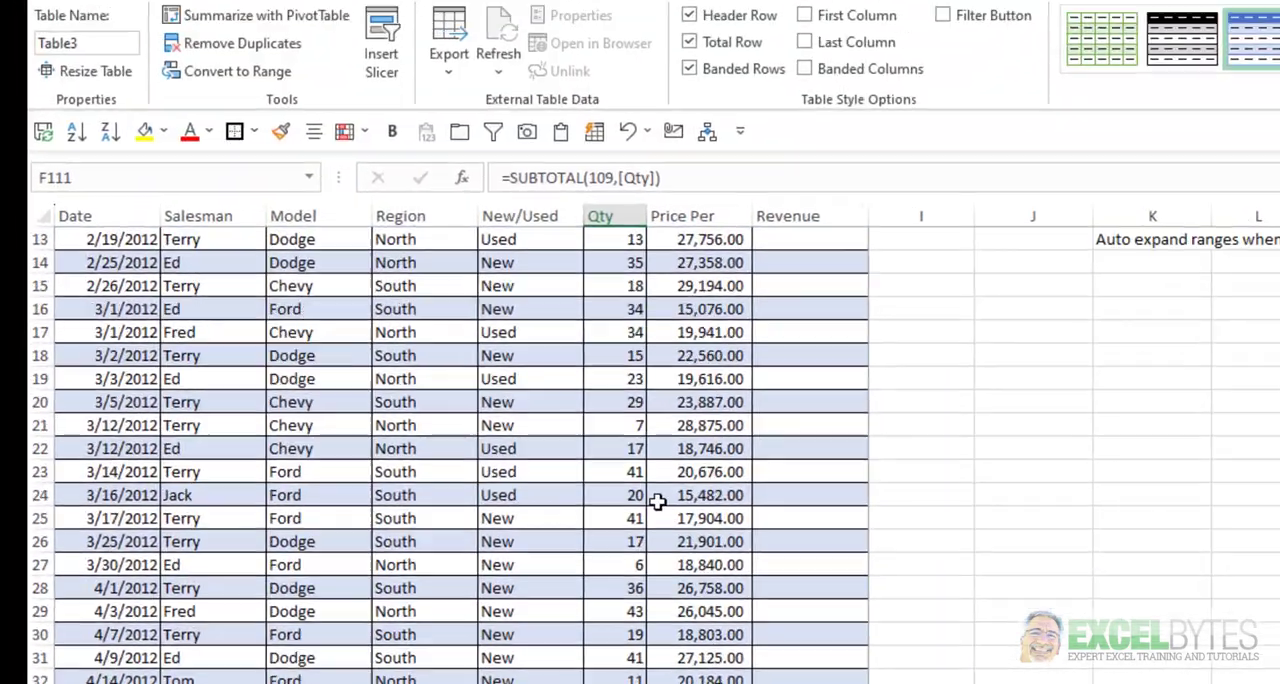
{"action": "scroll", "coordinate": [657, 502], "scroll_direction": "up", "scroll_amount": 4}
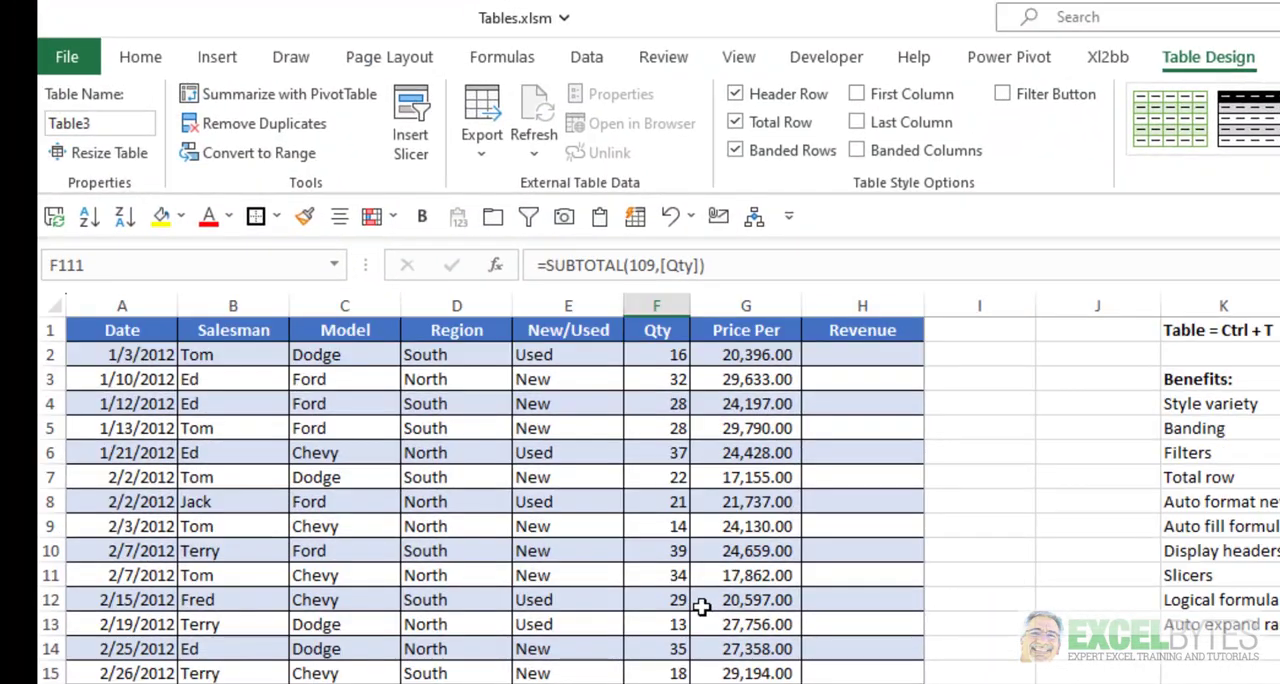
{"action": "left_click", "coordinate": [550, 592]}
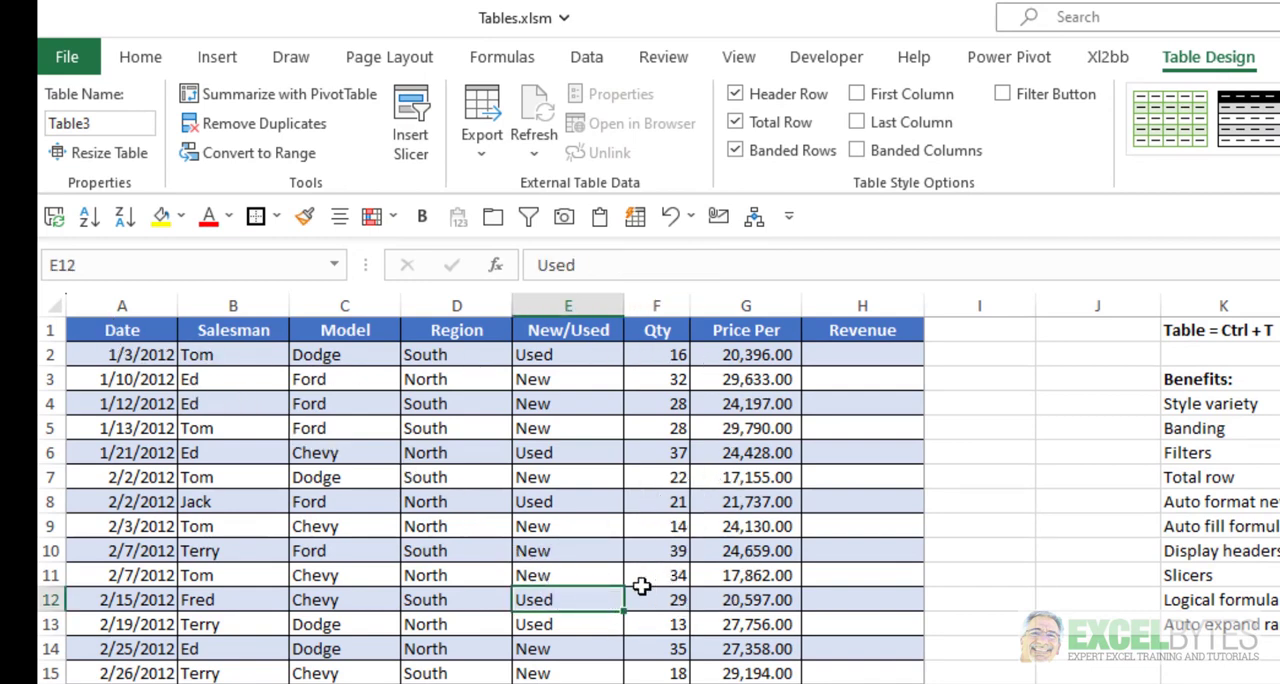
{"action": "scroll", "coordinate": [636, 585], "scroll_direction": "down", "scroll_amount": 2}
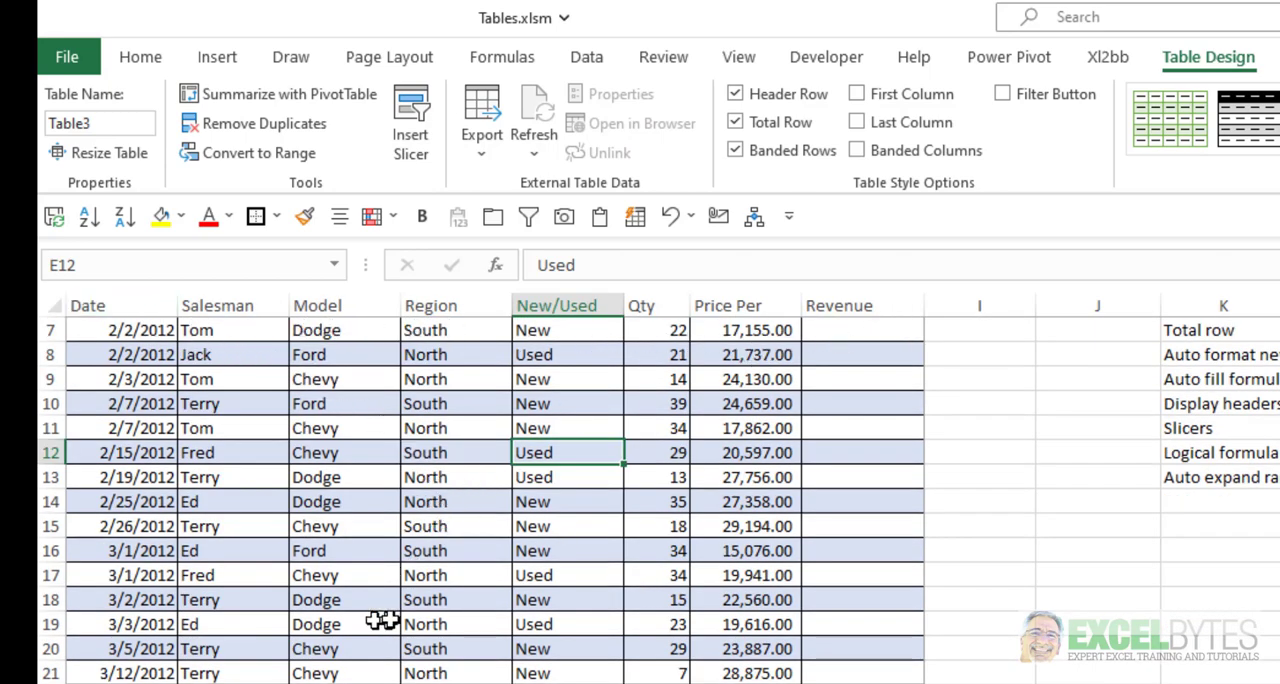
{"action": "scroll", "coordinate": [390, 620], "scroll_direction": "down", "scroll_amount": 6}
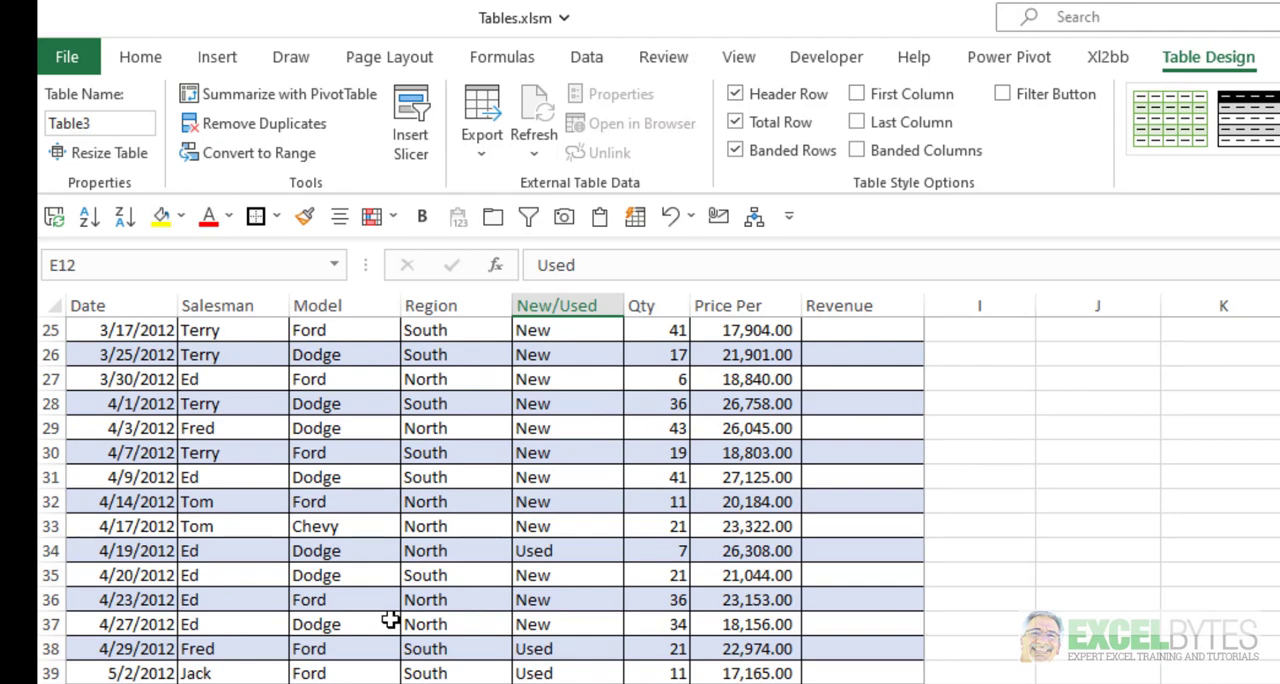
{"action": "scroll", "coordinate": [423, 572], "scroll_direction": "up", "scroll_amount": 8}
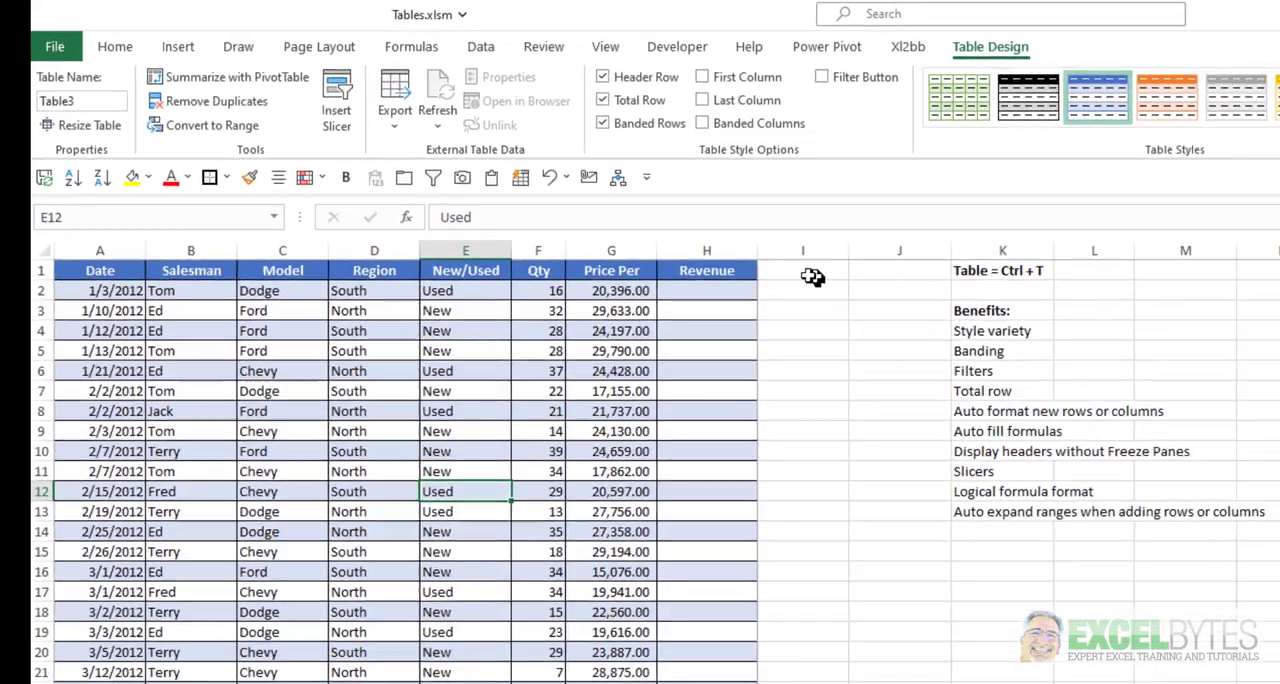
Add a column headed col1 directly beside Revenue by entering the heading in I1.
{"action": "left_click", "coordinate": [980, 330]}
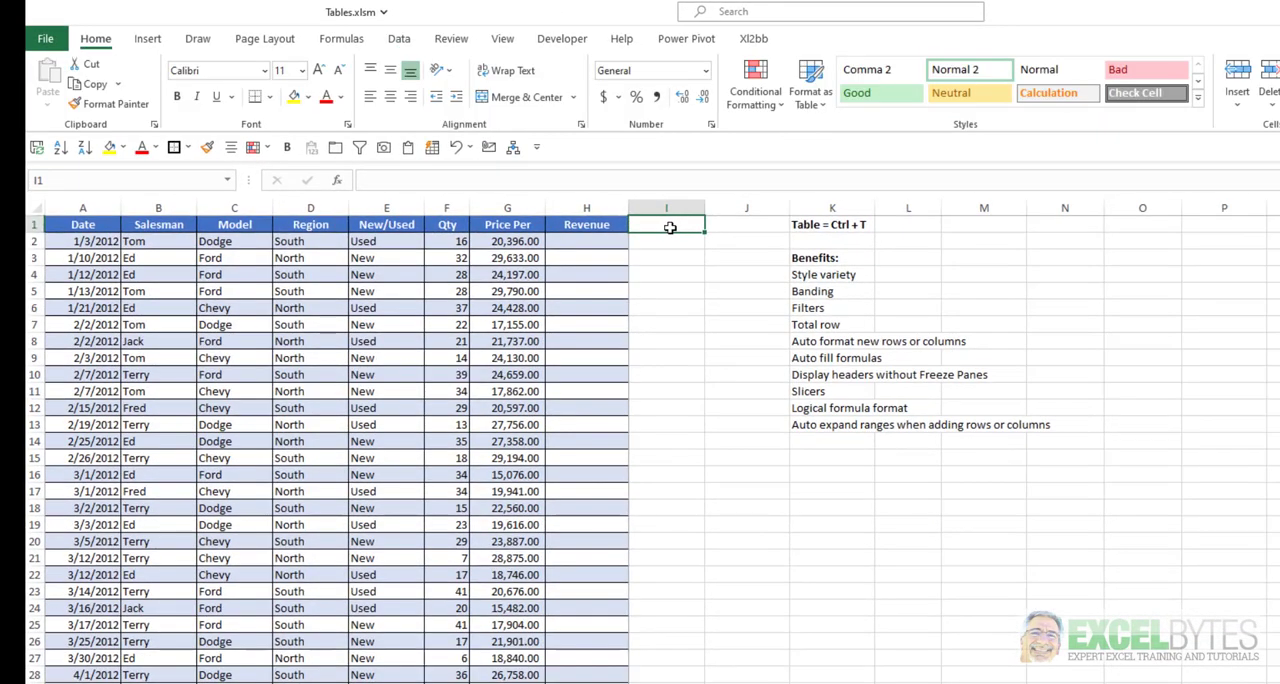
{"action": "type", "text": "col1"}
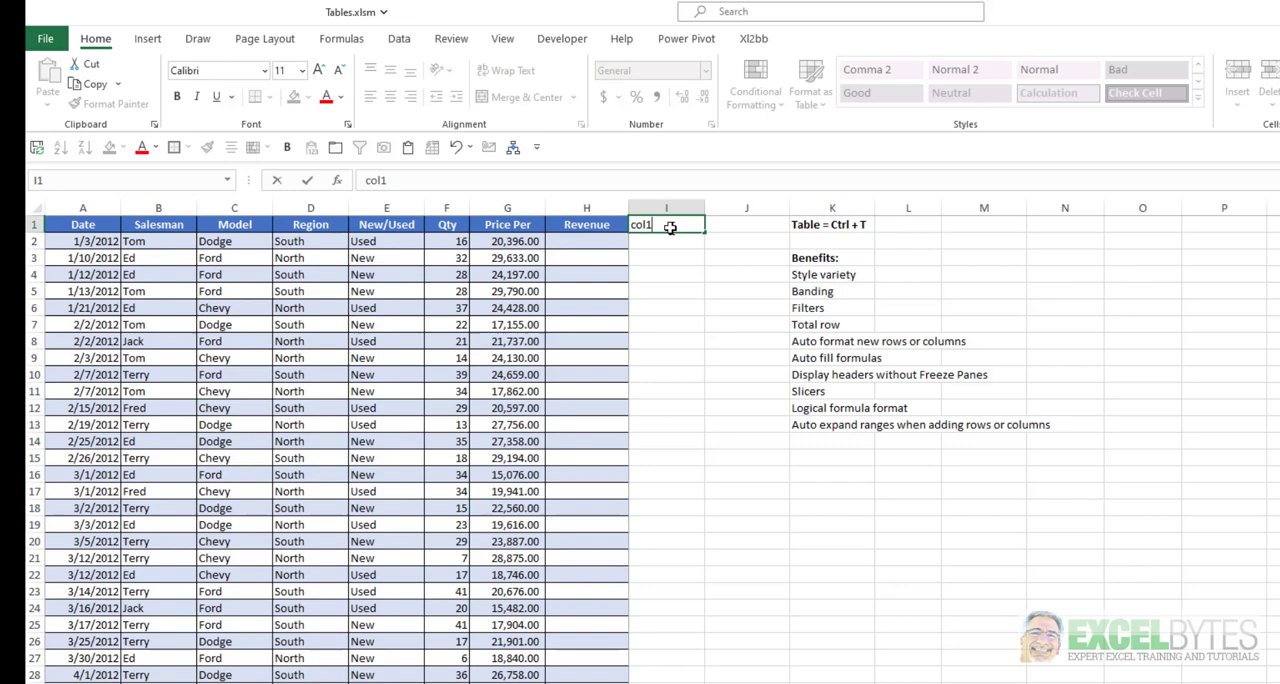
{"action": "key", "text": "Return"}
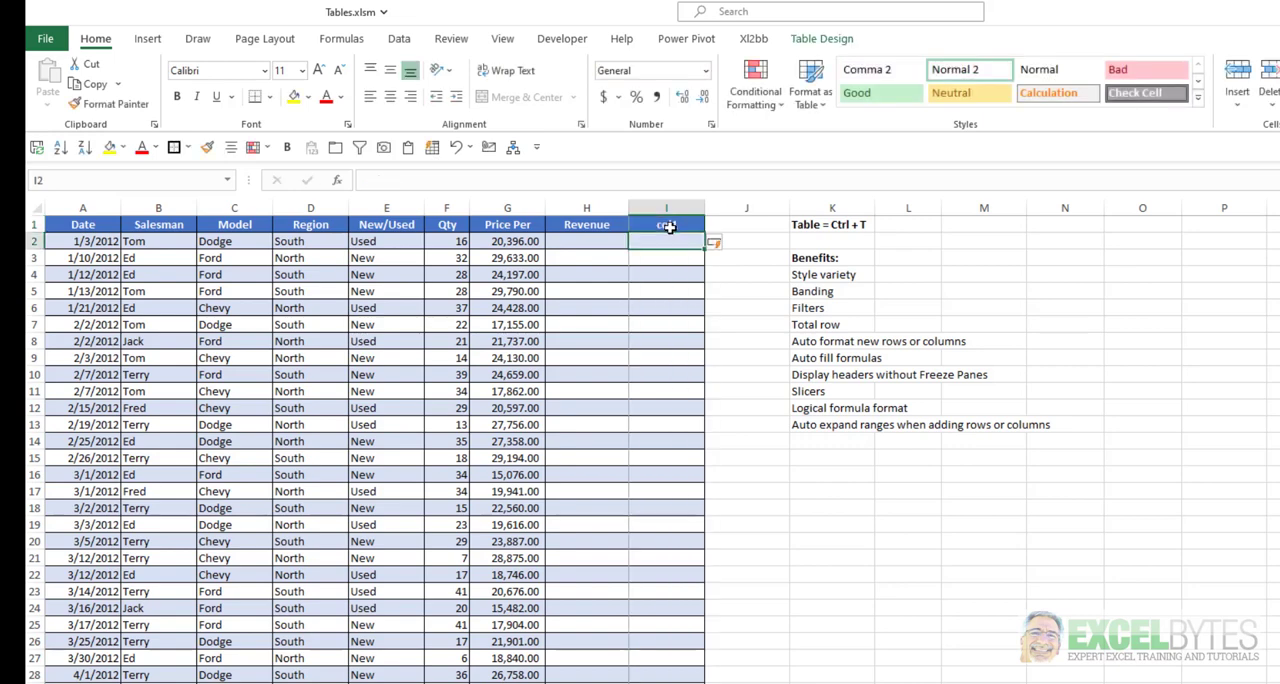
Open the Resize Table settings for the extended sales table.
{"action": "left_click", "coordinate": [388, 457]}
{"action": "left_click", "coordinate": [818, 39]}
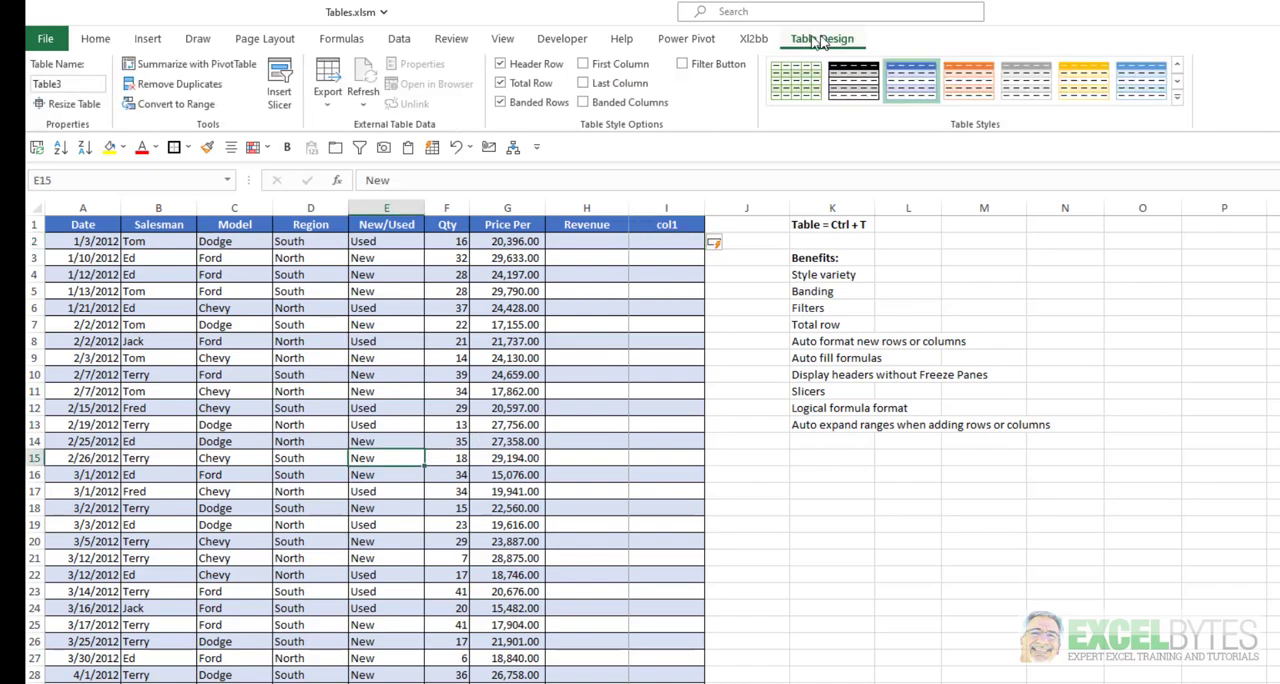
{"action": "left_click", "coordinate": [68, 104]}
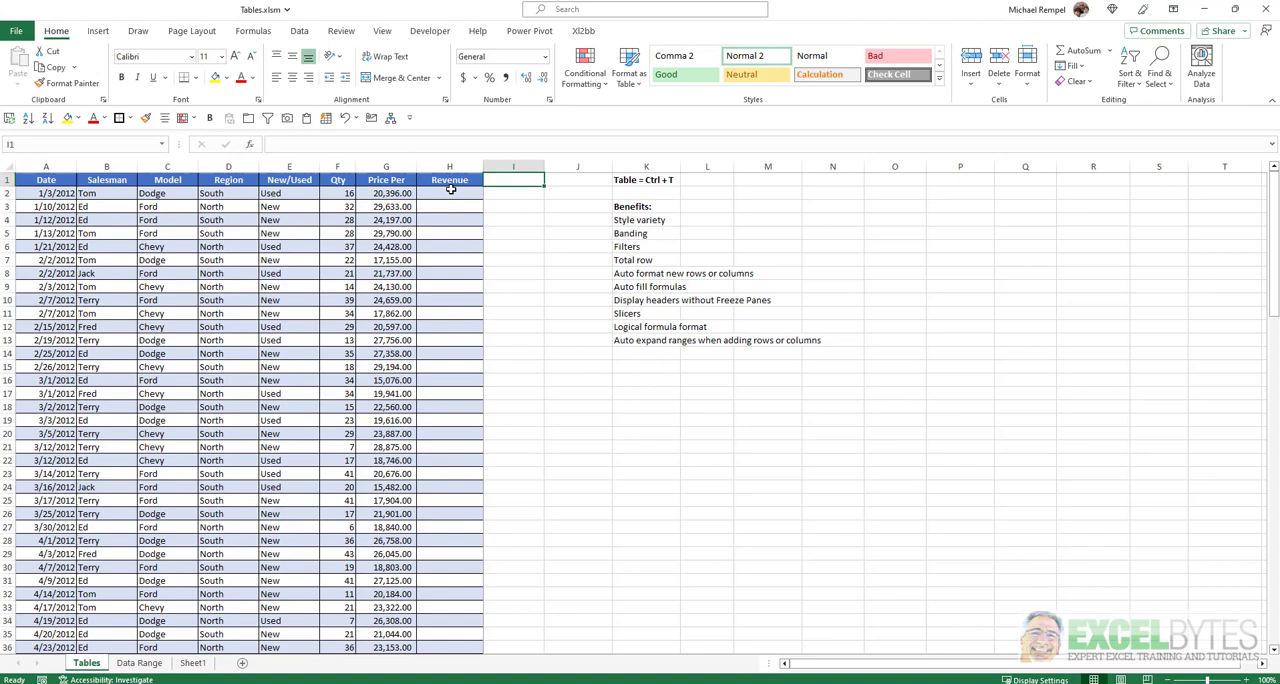
{"action": "left_click", "coordinate": [451, 189]}
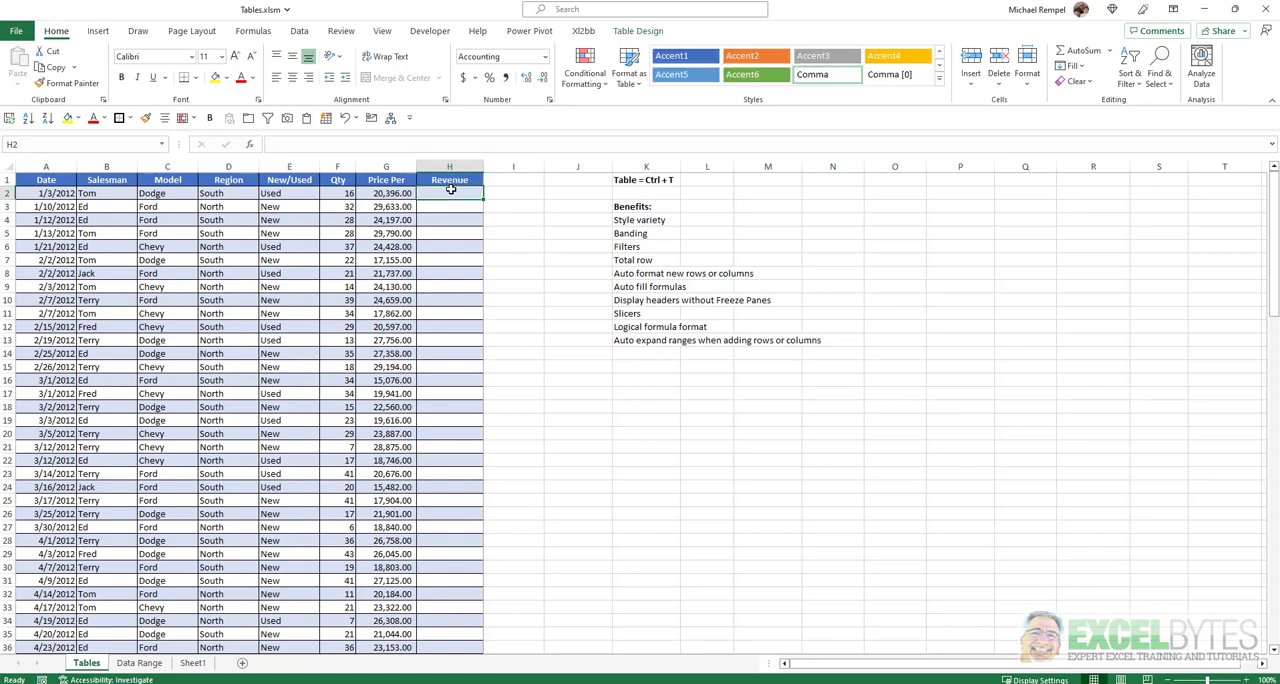
{"action": "type", "text": "="}
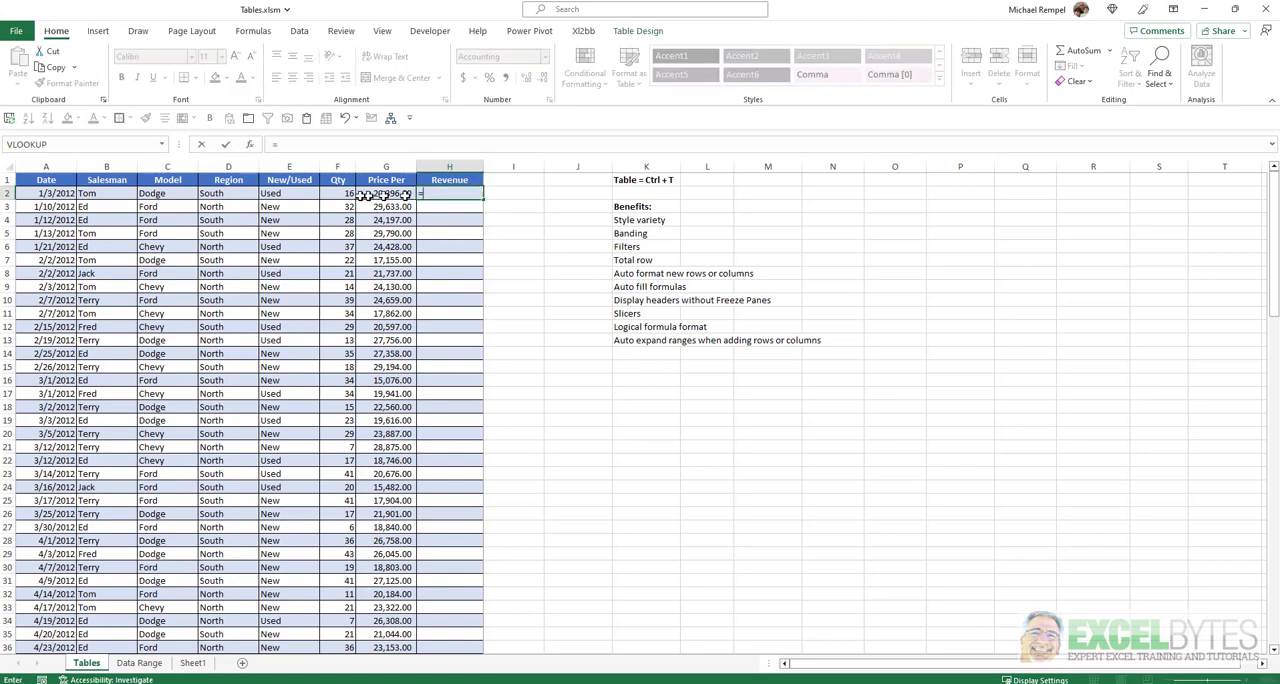
{"action": "left_click", "coordinate": [328, 193]}
{"action": "type", "text": "*"}
{"action": "left_click", "coordinate": [383, 197]}
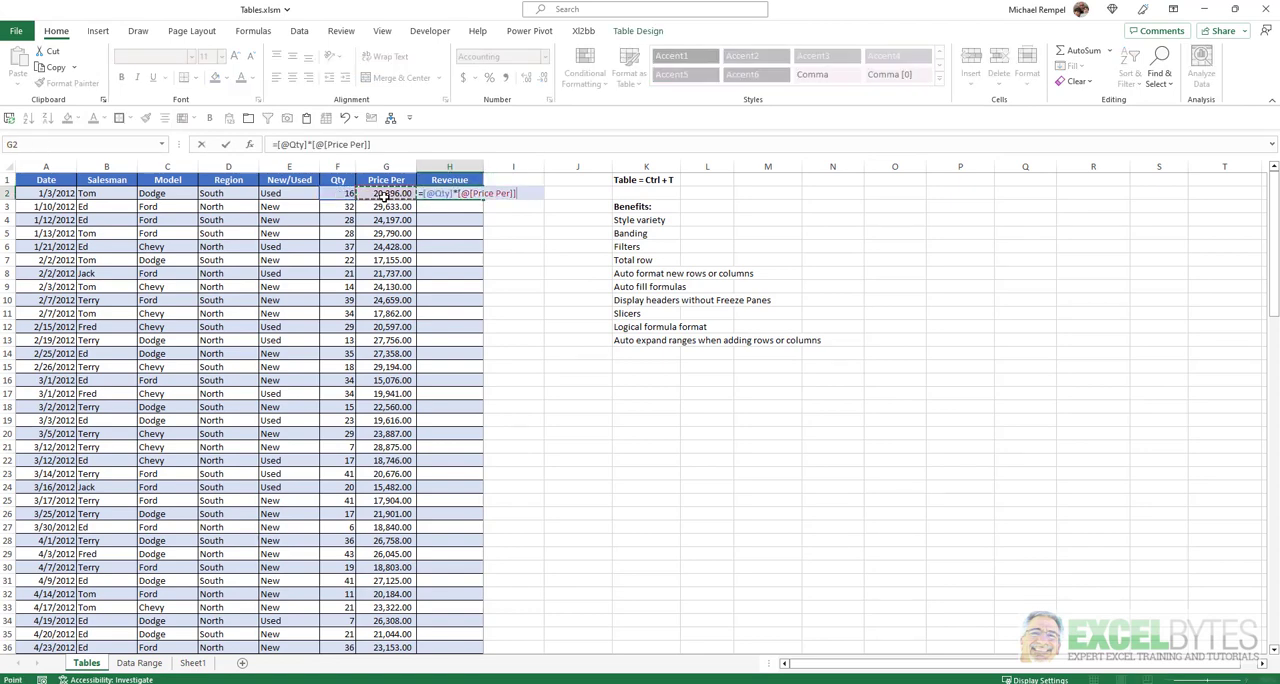
{"action": "key", "text": "Return"}
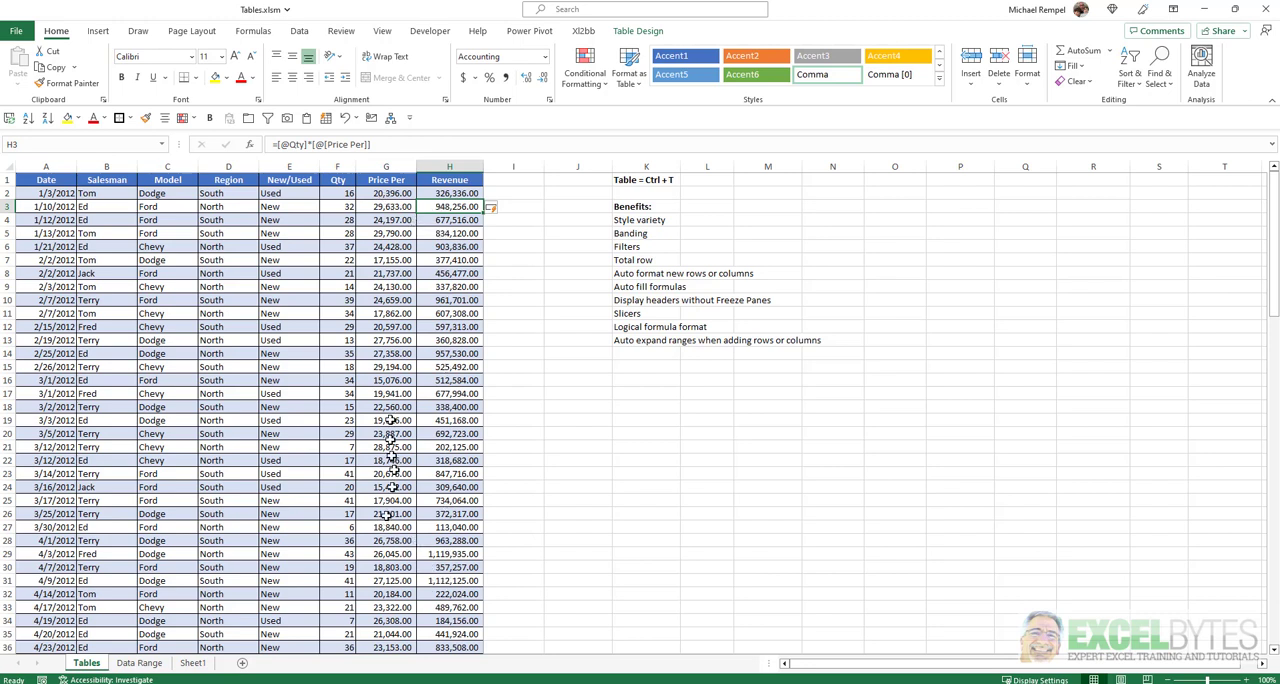
Try multiplying the whole Revenue column's formula by an additional 0.1, edited from H2, and undo the change.
{"action": "key", "text": "Up"}
{"action": "left_click", "coordinate": [378, 144]}
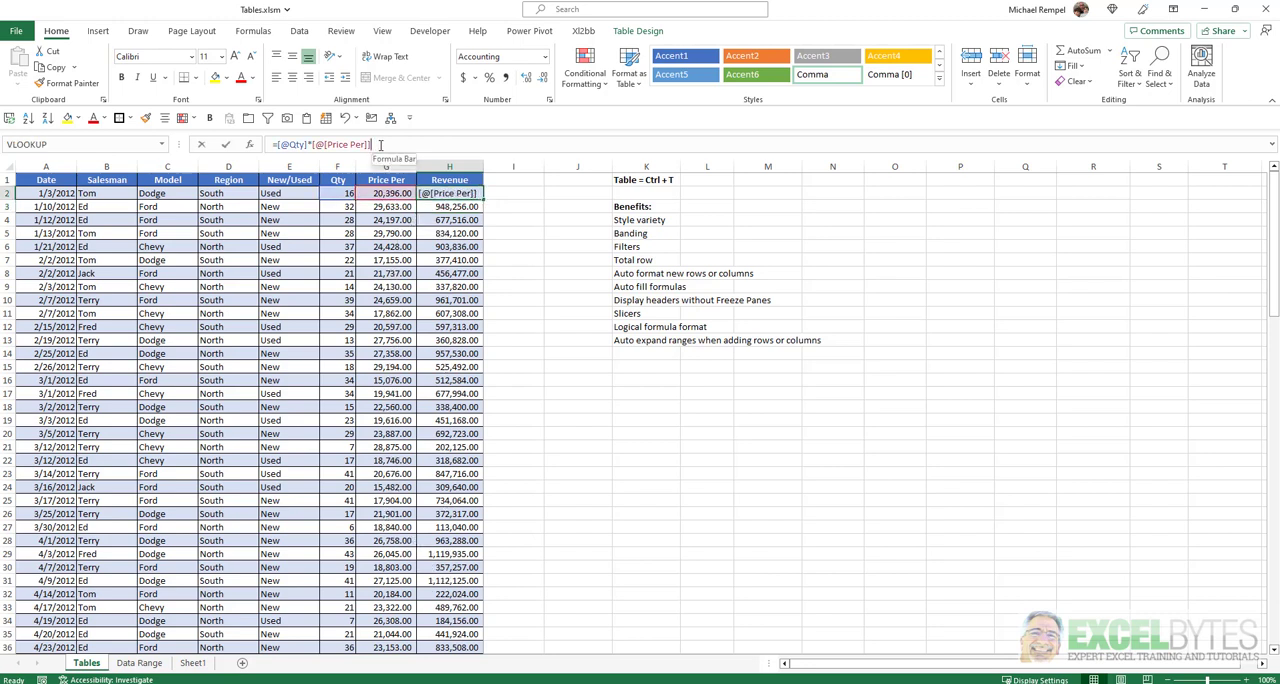
{"action": "type", "text": "*"}
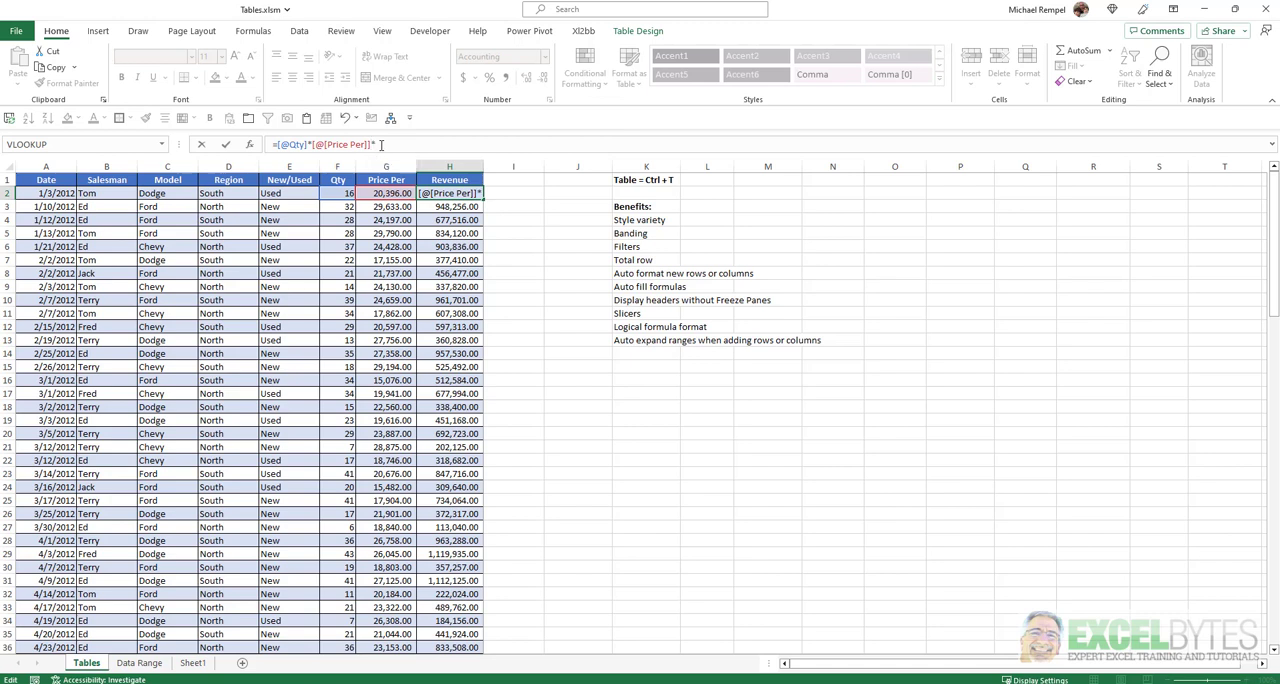
{"action": "type", "text": "0.1"}
{"action": "key", "text": "Return"}
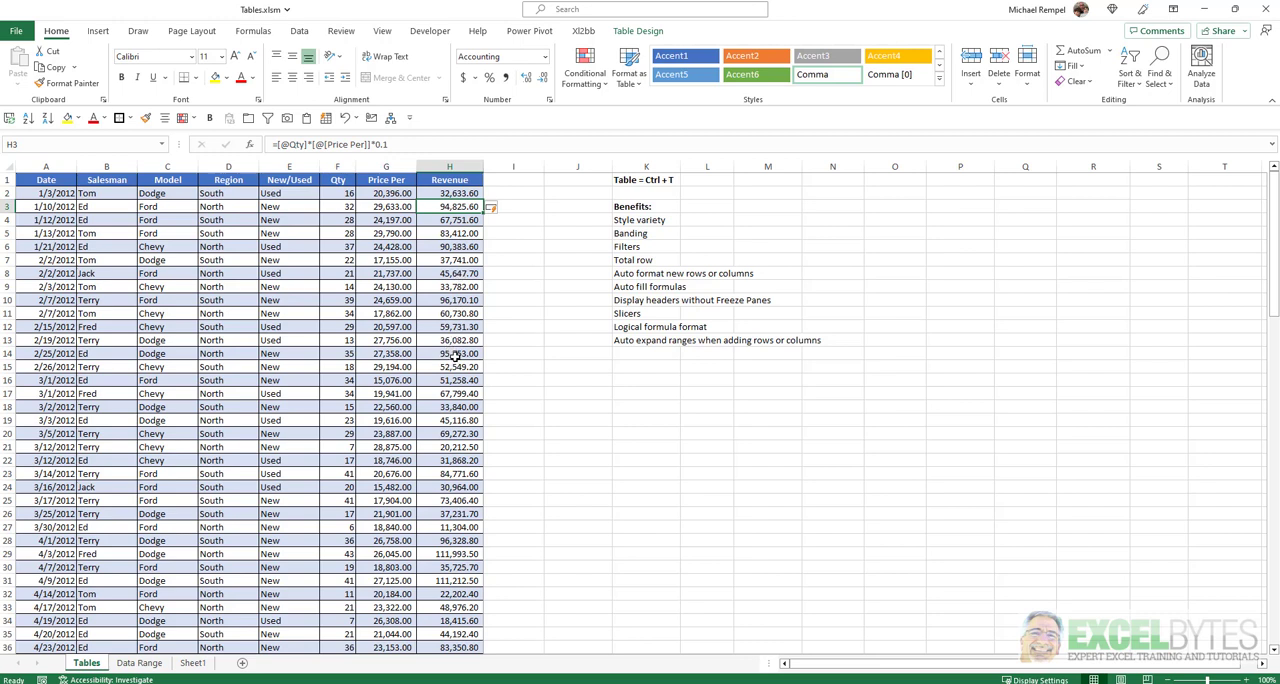
{"action": "key", "text": "ctrl+z"}
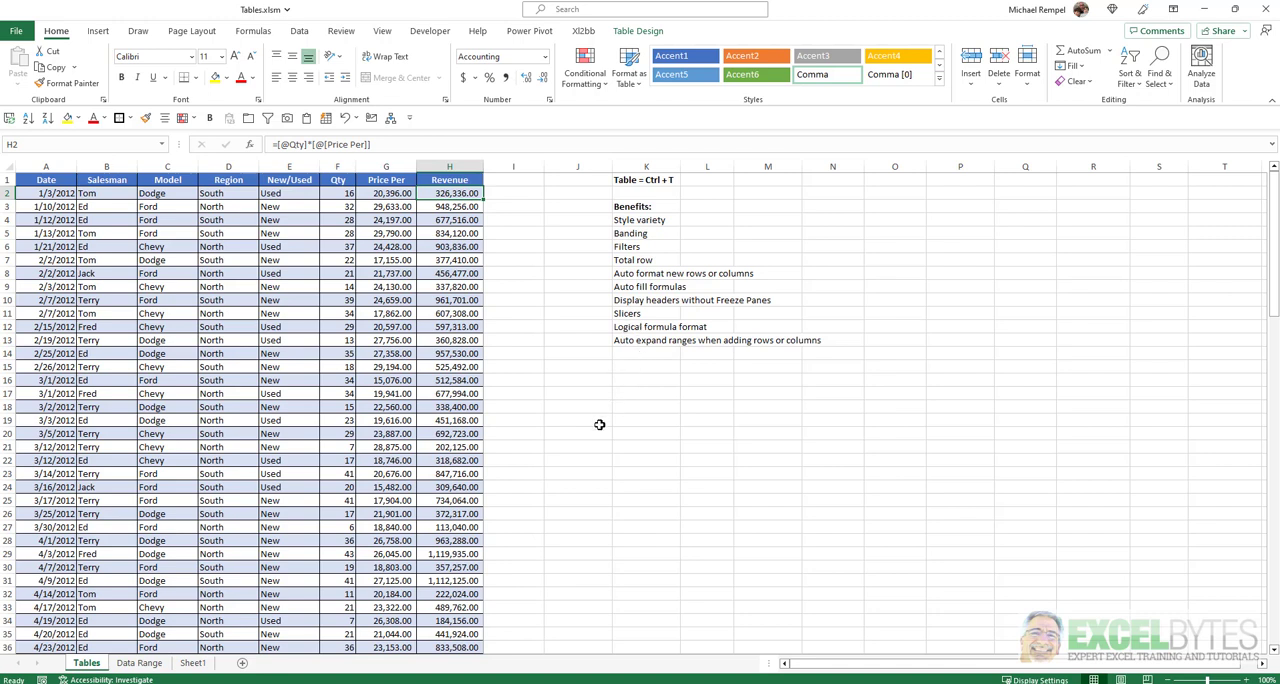
Insert slicers for the Salesman, Model and Region columns of the sales table.
{"action": "left_click", "coordinate": [343, 301]}
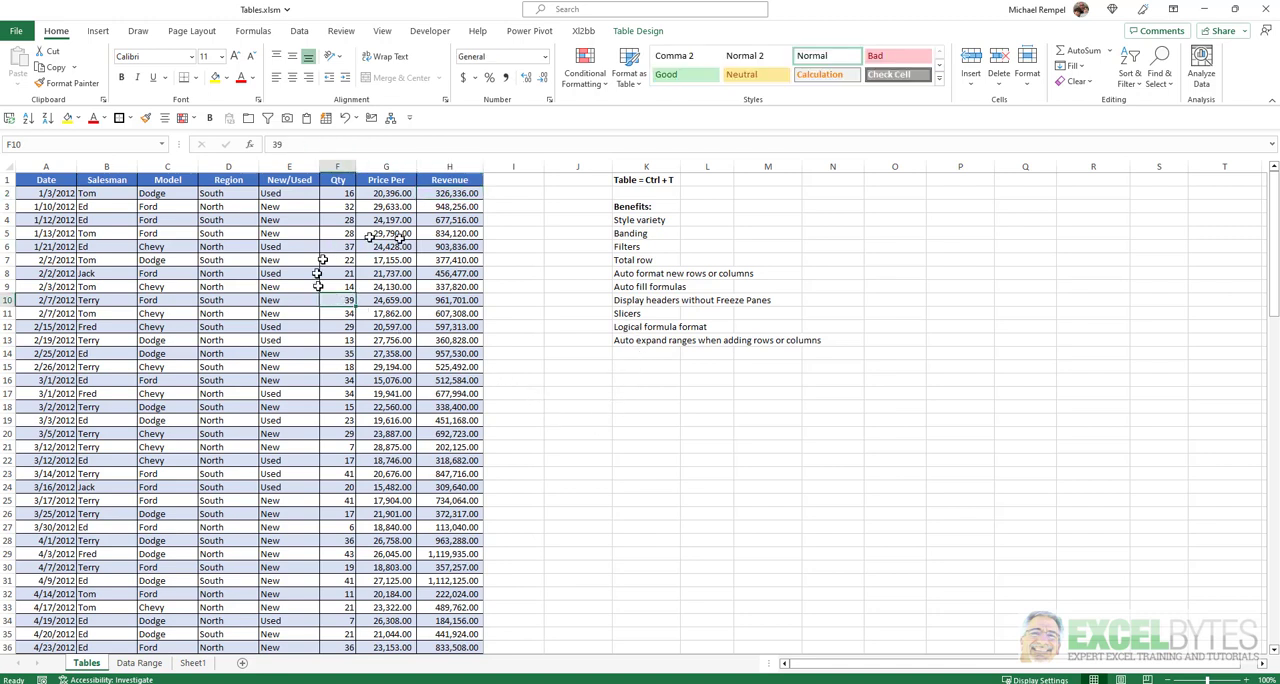
{"action": "left_click", "coordinate": [637, 31]}
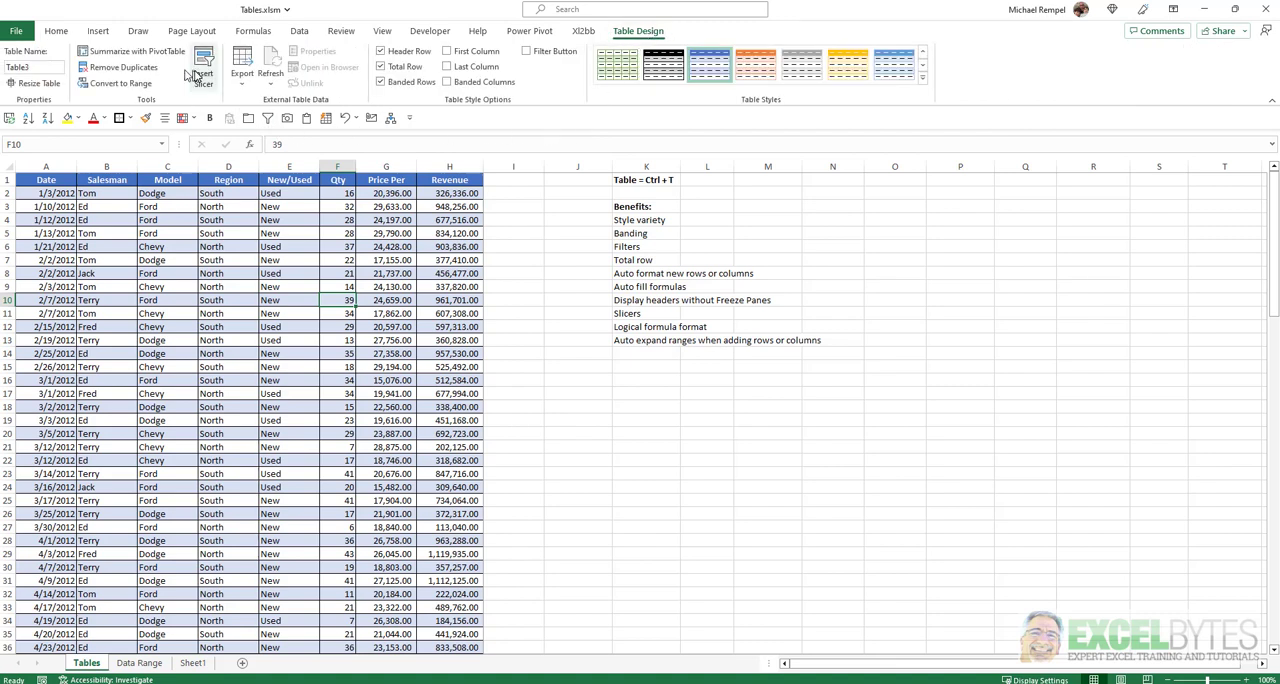
{"action": "left_click", "coordinate": [203, 76]}
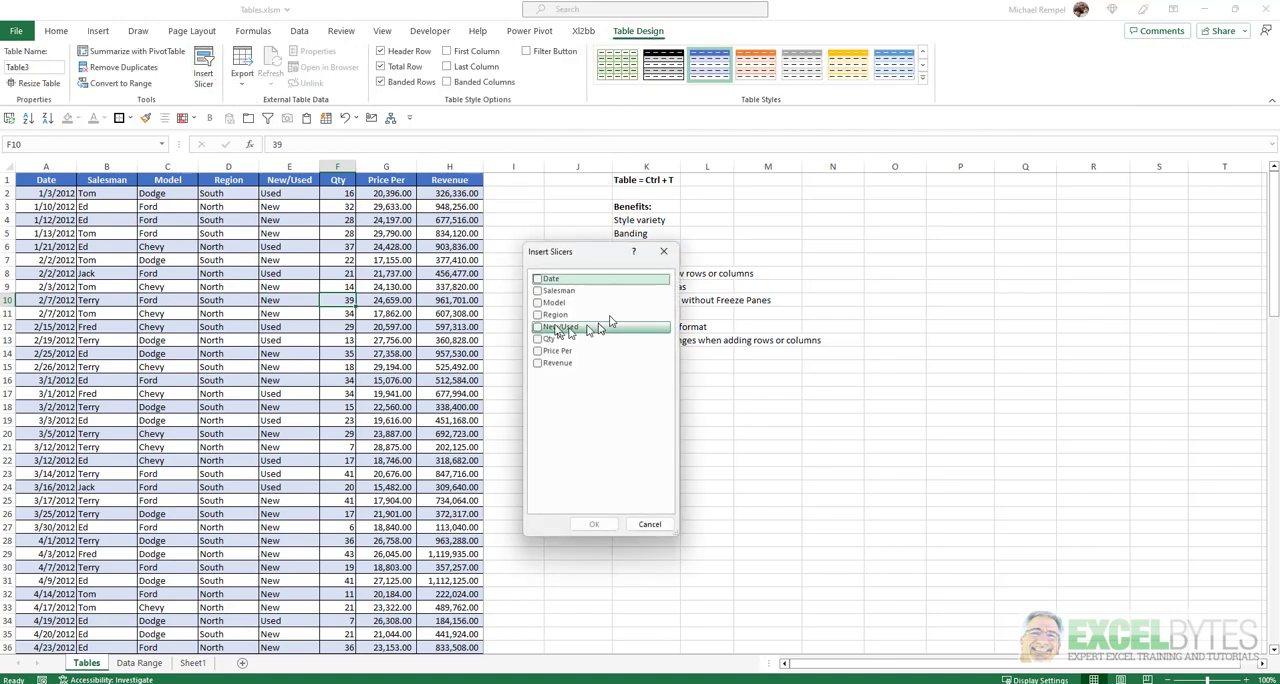
{"action": "left_click", "coordinate": [537, 291]}
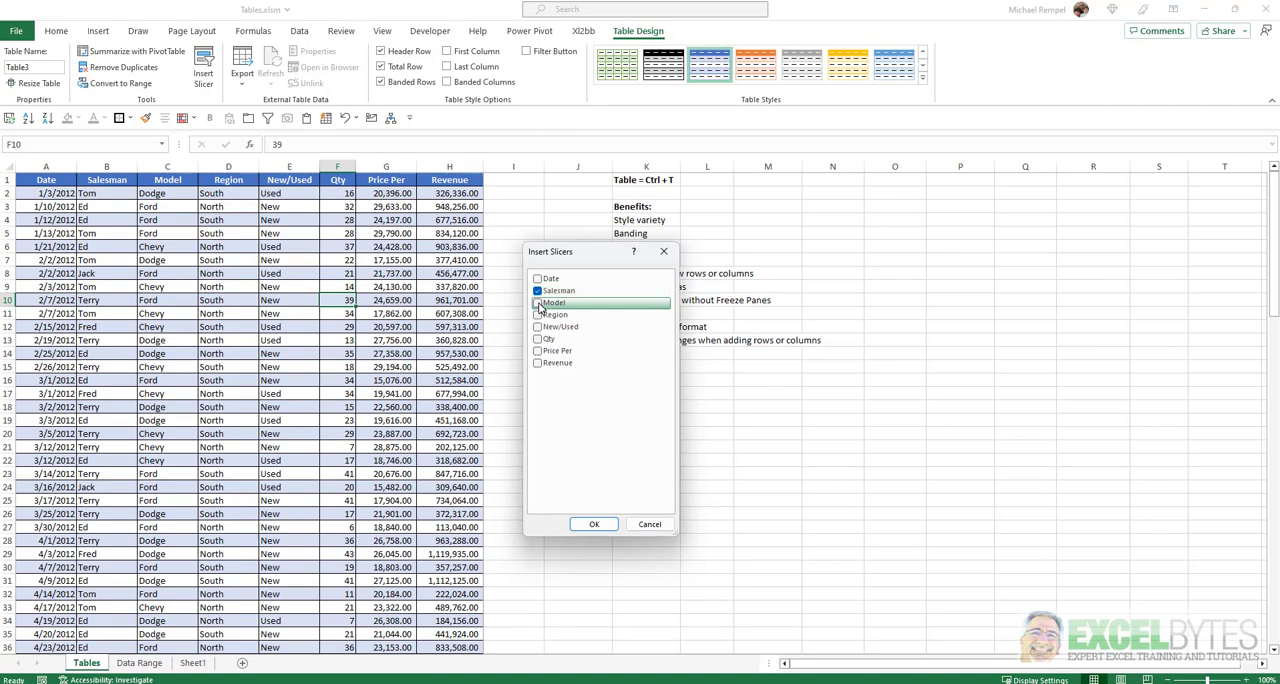
{"action": "left_click", "coordinate": [537, 303]}
{"action": "left_click", "coordinate": [538, 315]}
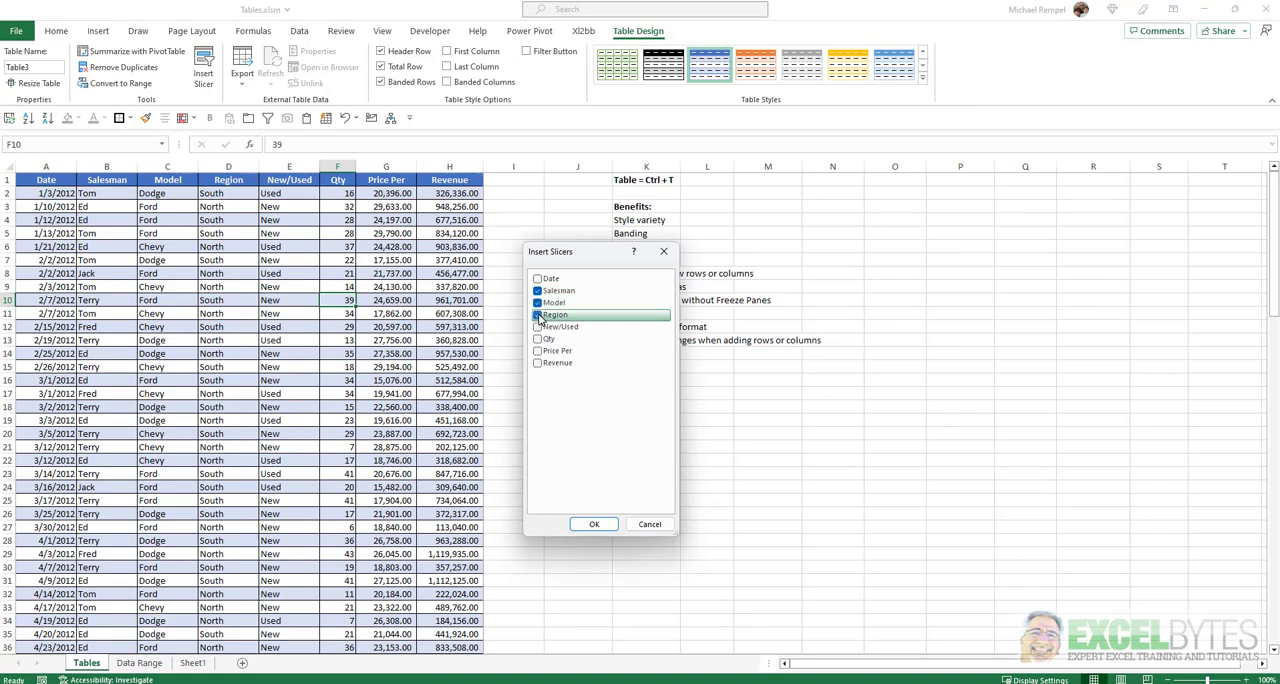
{"action": "left_click", "coordinate": [594, 524]}
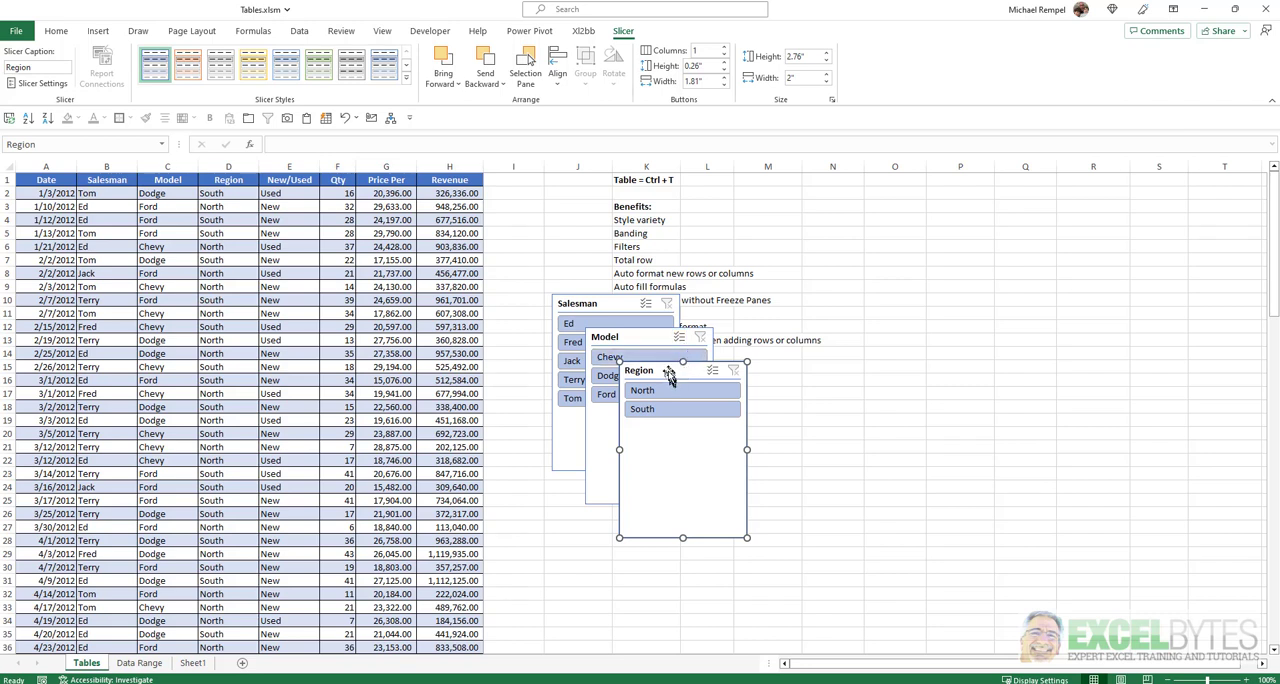
Spread the three slicers apart beside and below the benefits list, shortening the Region slicer to about 1.19" high.
{"action": "left_click_drag", "start_coordinate": [669, 371], "coordinate": [851, 194]}
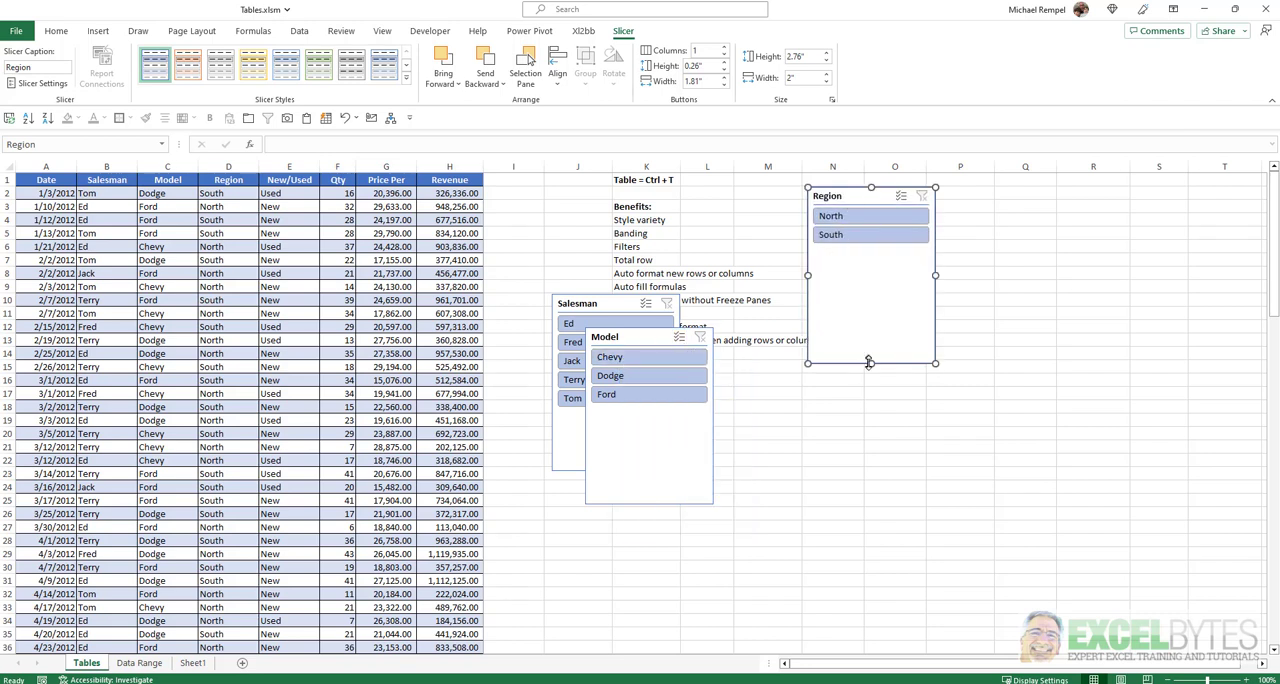
{"action": "left_click_drag", "start_coordinate": [871, 364], "coordinate": [871, 262]}
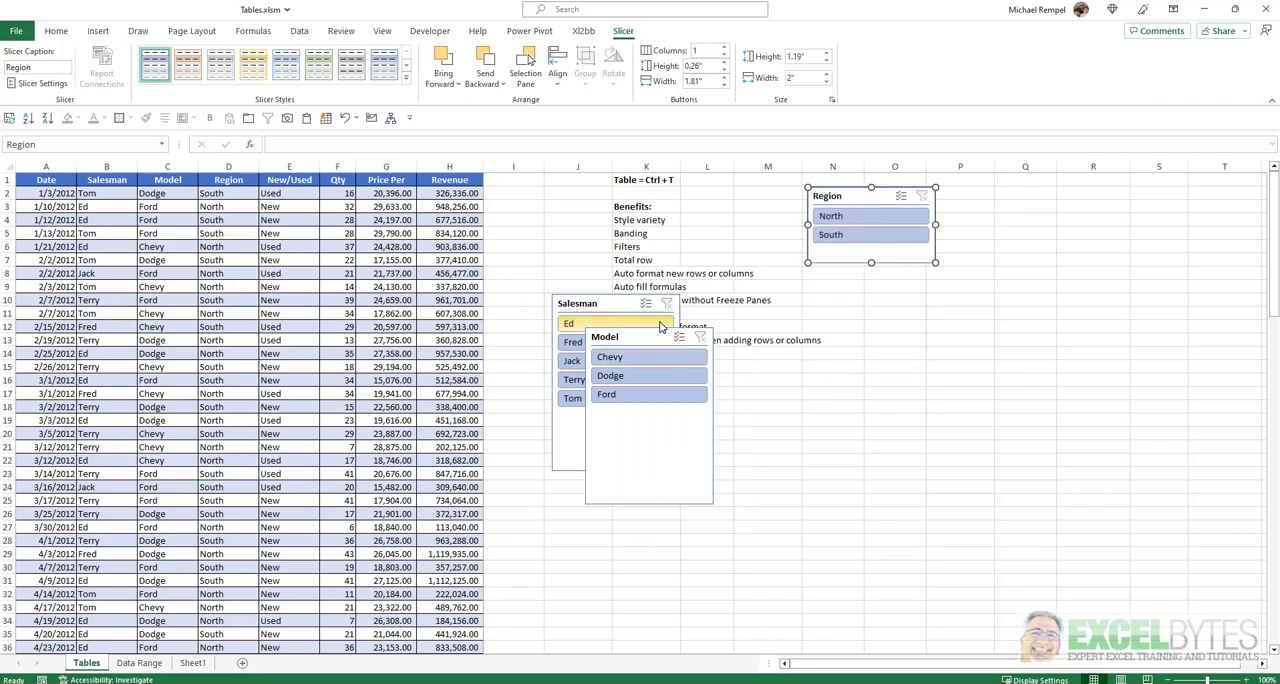
{"action": "left_click_drag", "start_coordinate": [640, 338], "coordinate": [921, 295]}
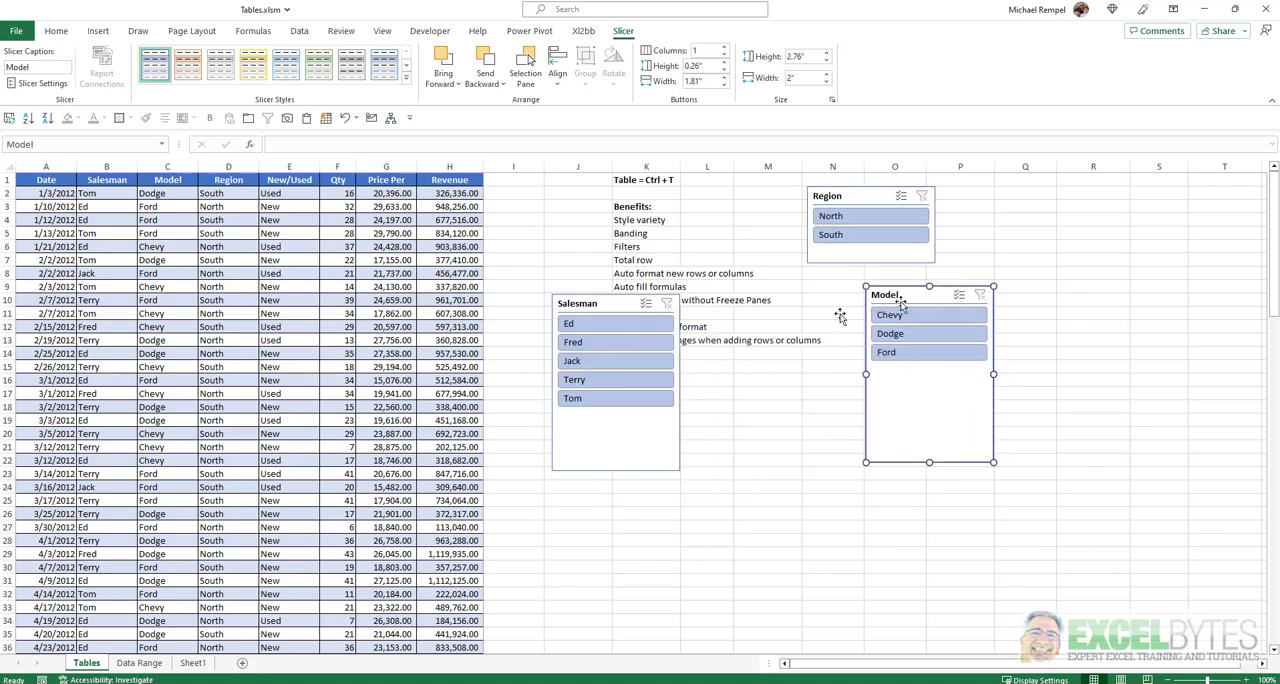
{"action": "left_click_drag", "start_coordinate": [611, 306], "coordinate": [759, 377]}
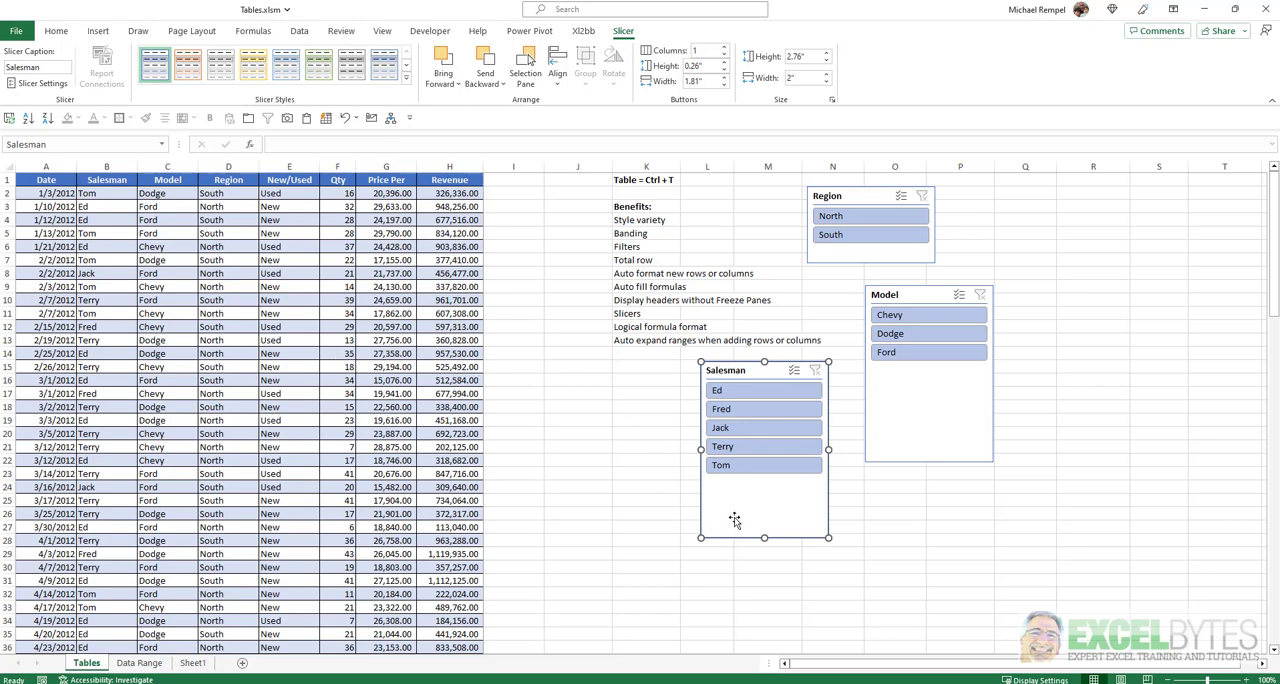
Filter the table through the slicers to the first listed salesman, region North and model Dodge.
{"action": "left_click", "coordinate": [755, 391]}
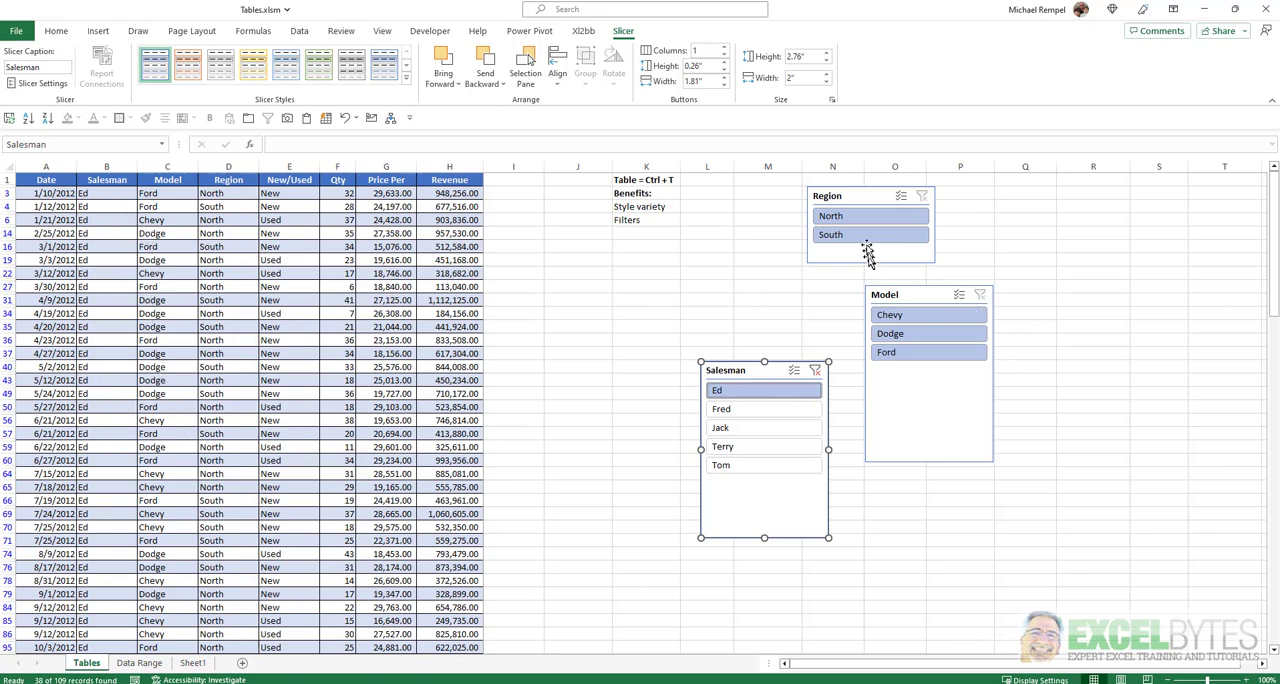
{"action": "left_click", "coordinate": [866, 219]}
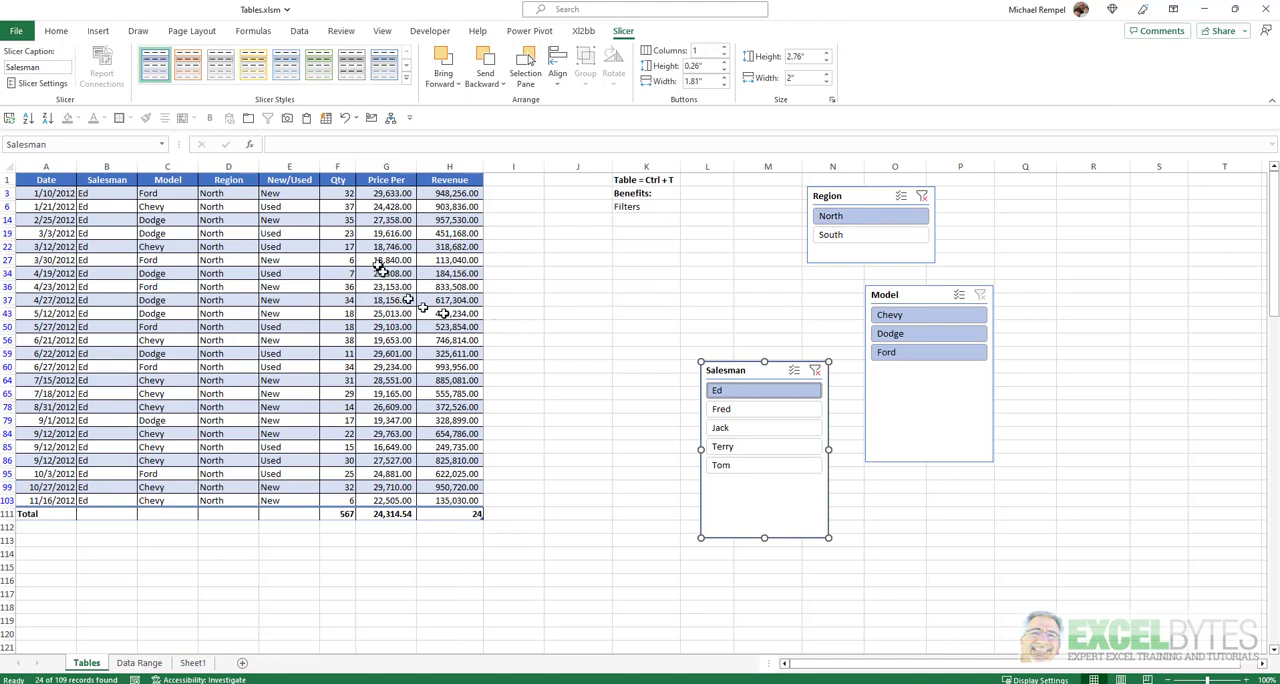
{"action": "left_click", "coordinate": [920, 340]}
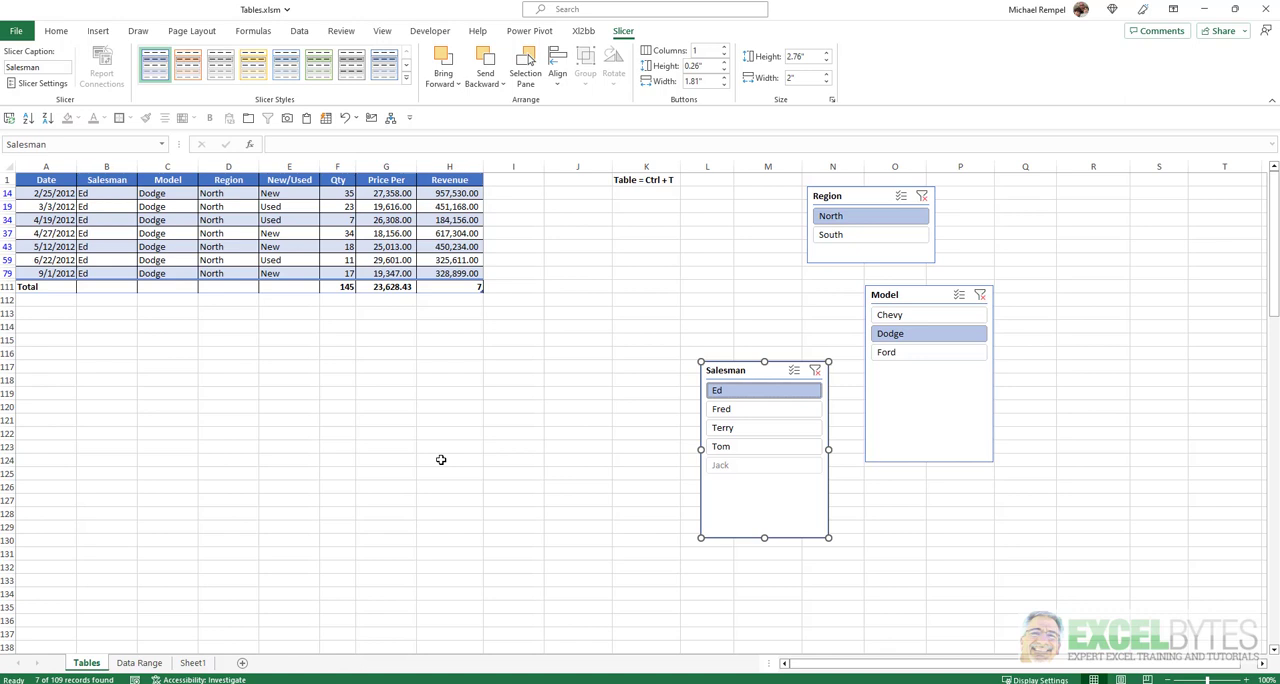
Enable multi-select in the Salesman slicer, add the third listed salesman, and switch the Region filter to South.
{"action": "left_click", "coordinate": [793, 371]}
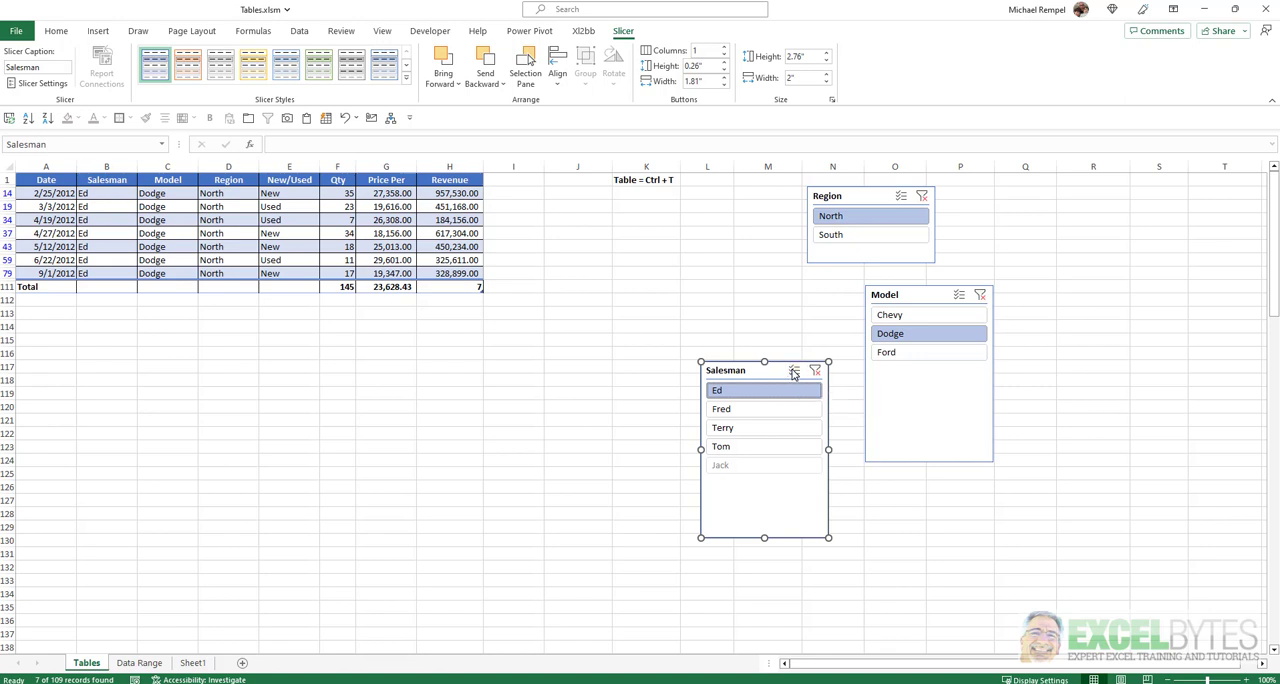
{"action": "left_click", "coordinate": [765, 428]}
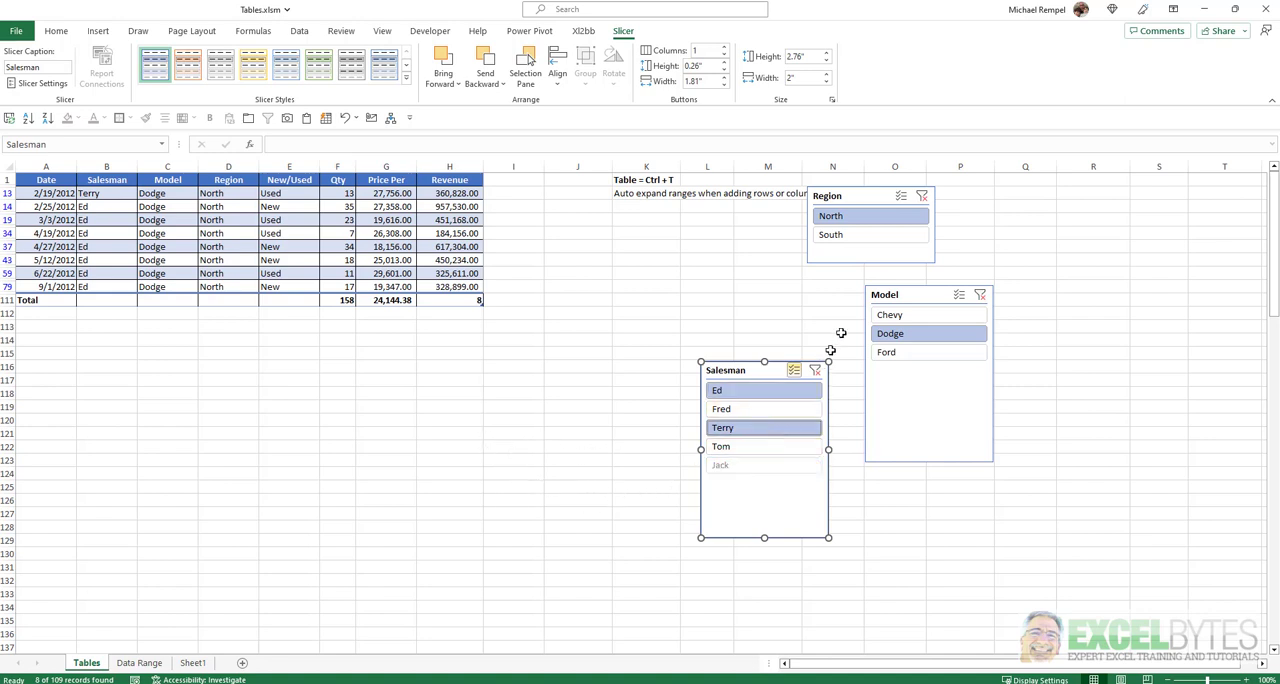
{"action": "left_click", "coordinate": [894, 237]}
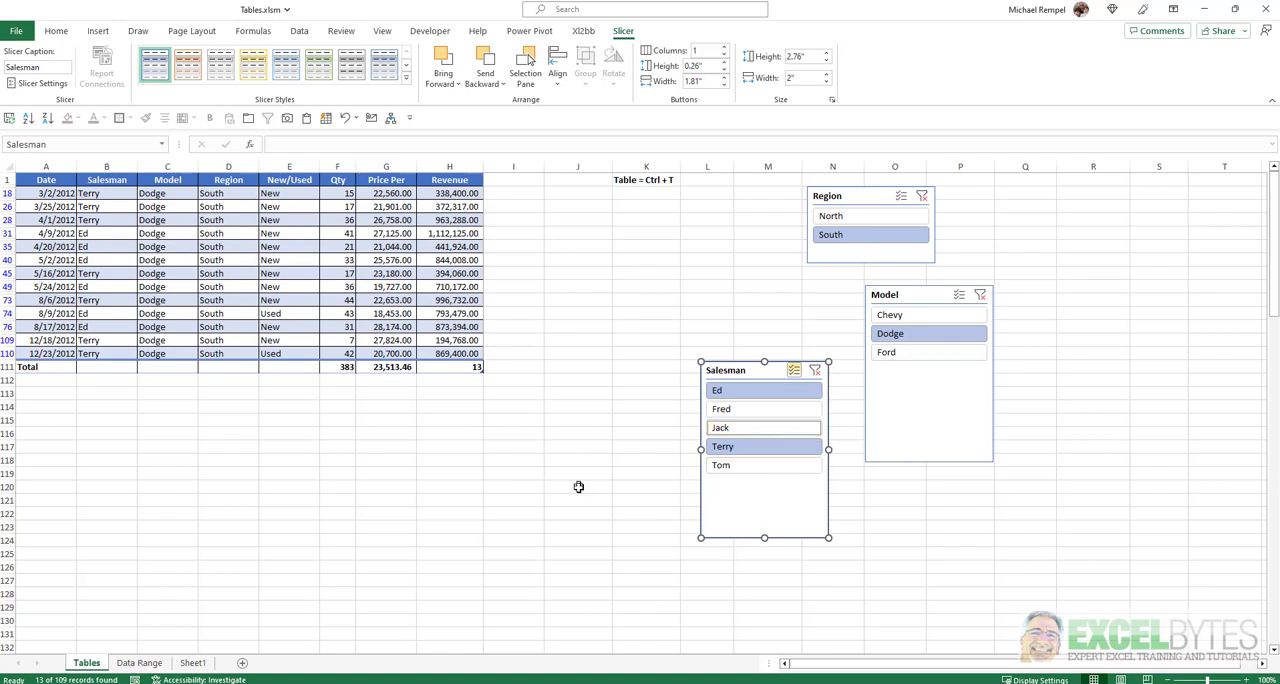
Clear the filters of the Salesman, Model and Region slicers.
{"action": "left_click", "coordinate": [815, 370]}
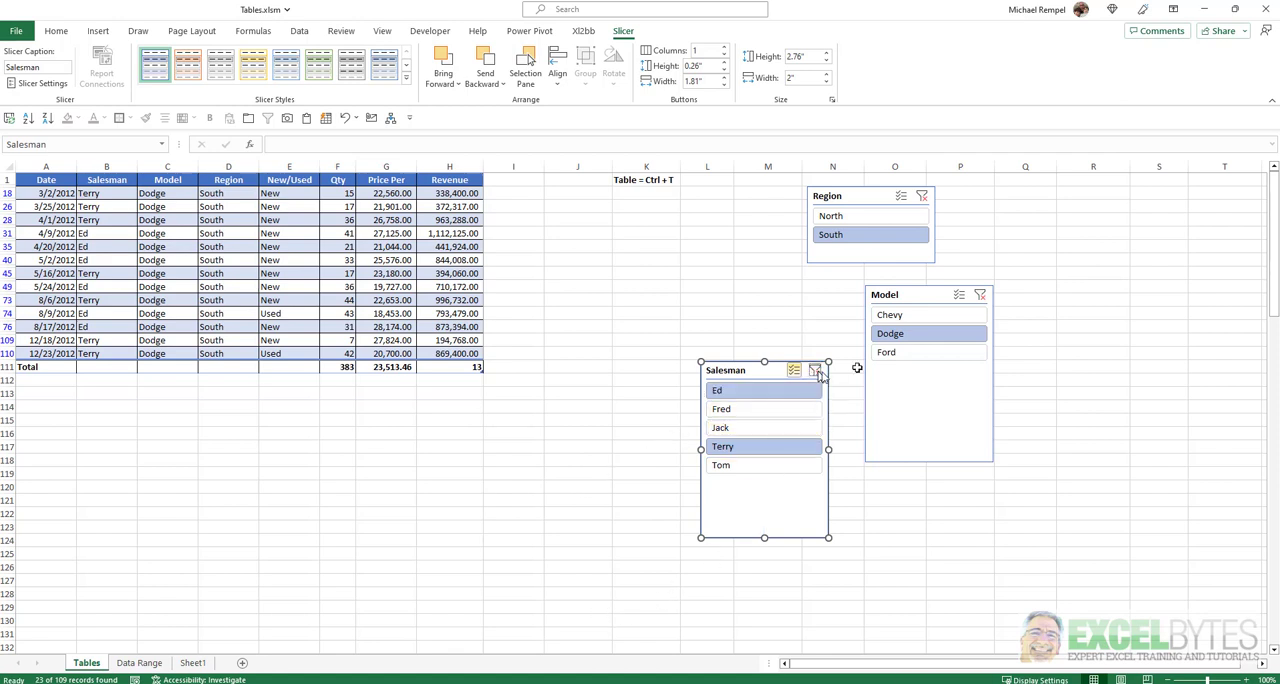
{"action": "left_click", "coordinate": [979, 295]}
{"action": "left_click", "coordinate": [922, 196]}
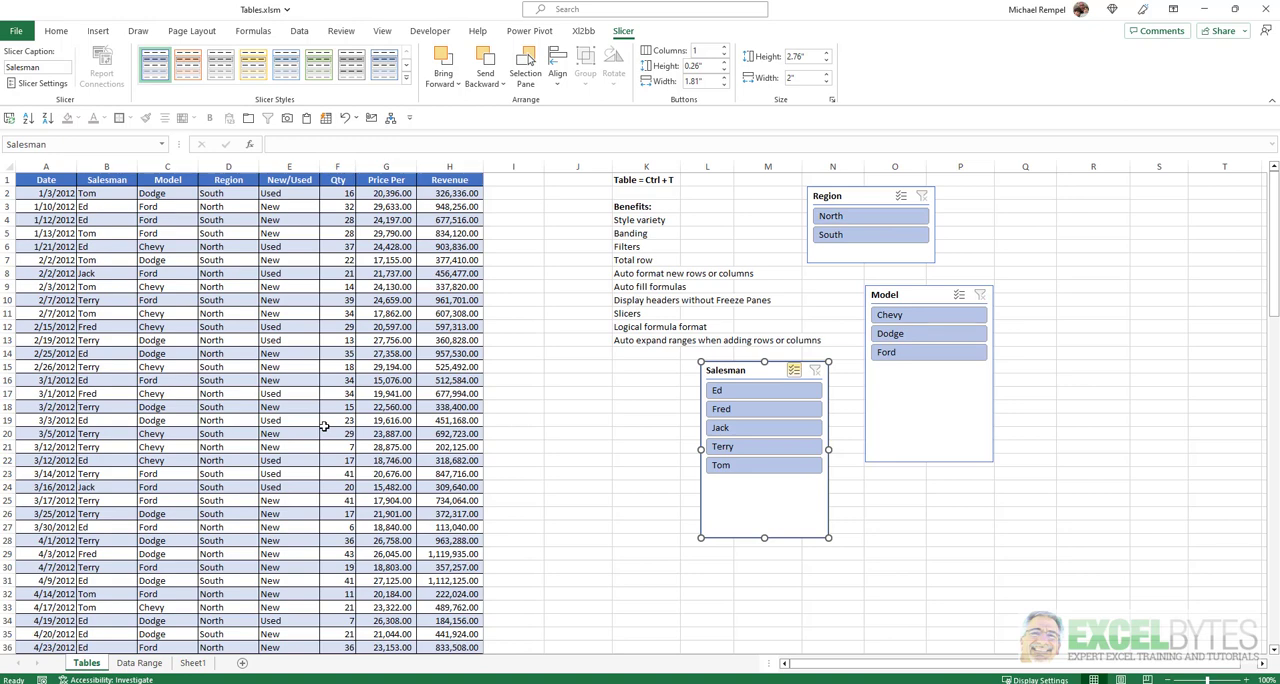
{"action": "left_click", "coordinate": [340, 380]}
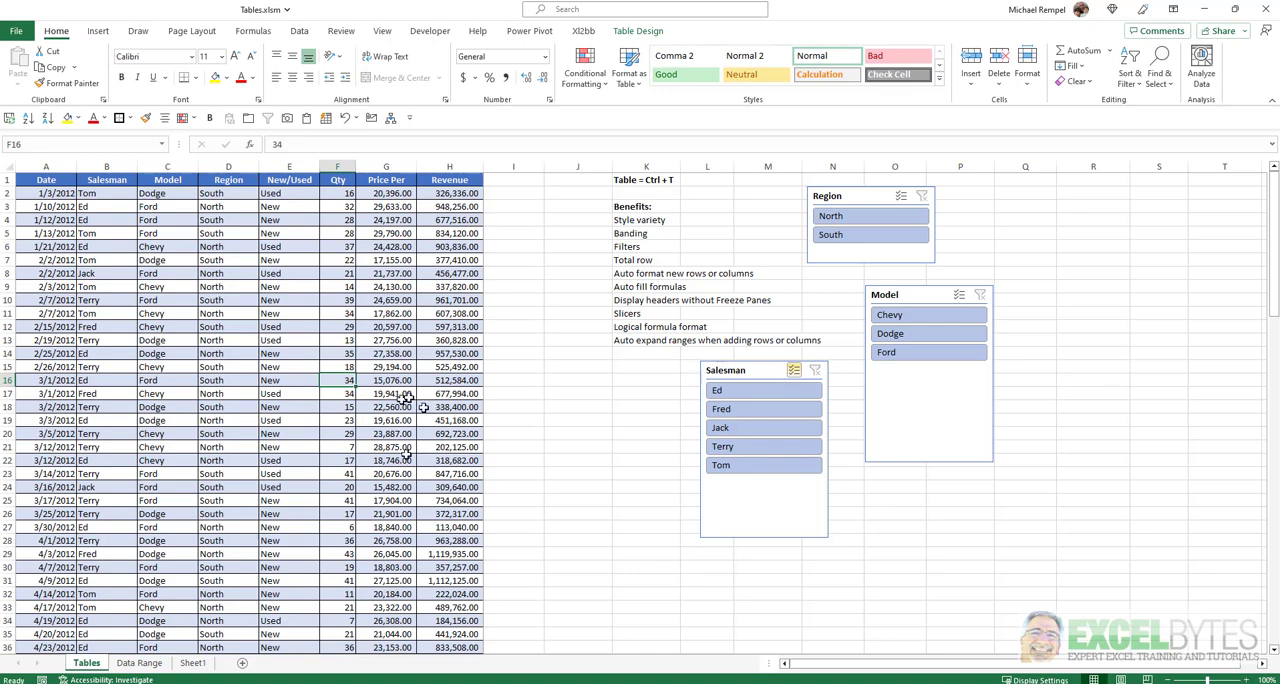
{"action": "left_click", "coordinate": [192, 663]}
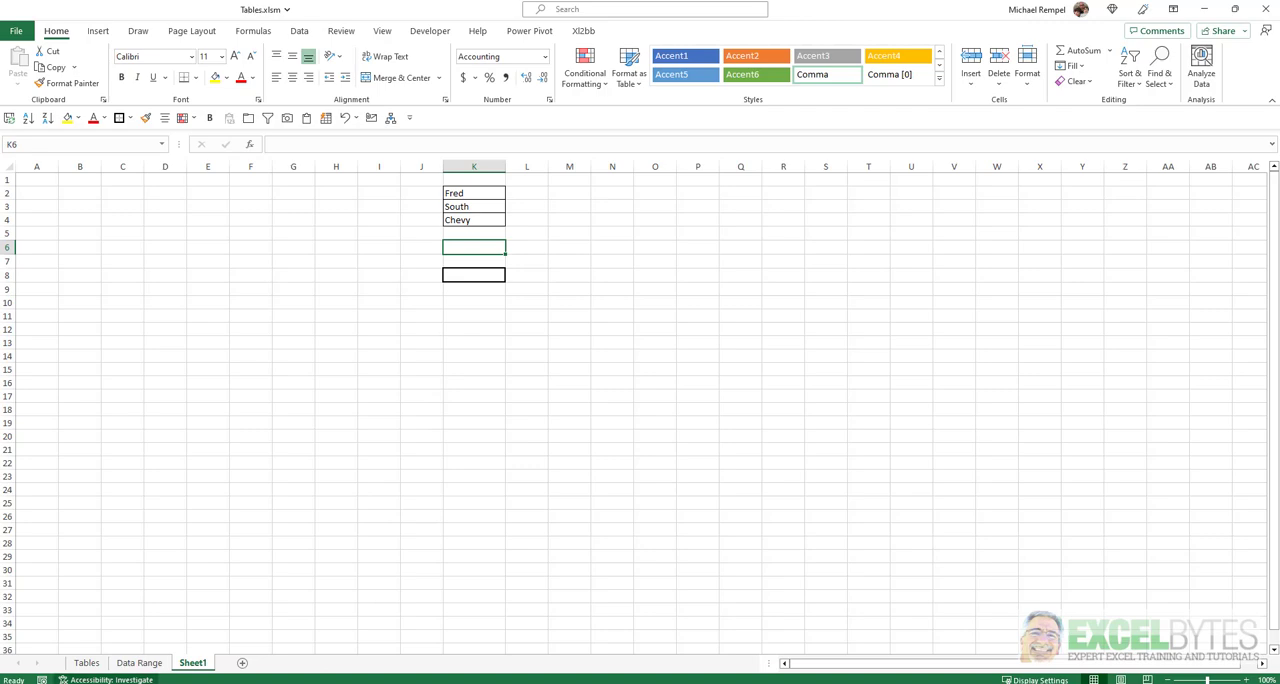
{"action": "left_click", "coordinate": [86, 663]}
Rename the car sales table as Sales.
{"action": "left_click", "coordinate": [289, 300]}
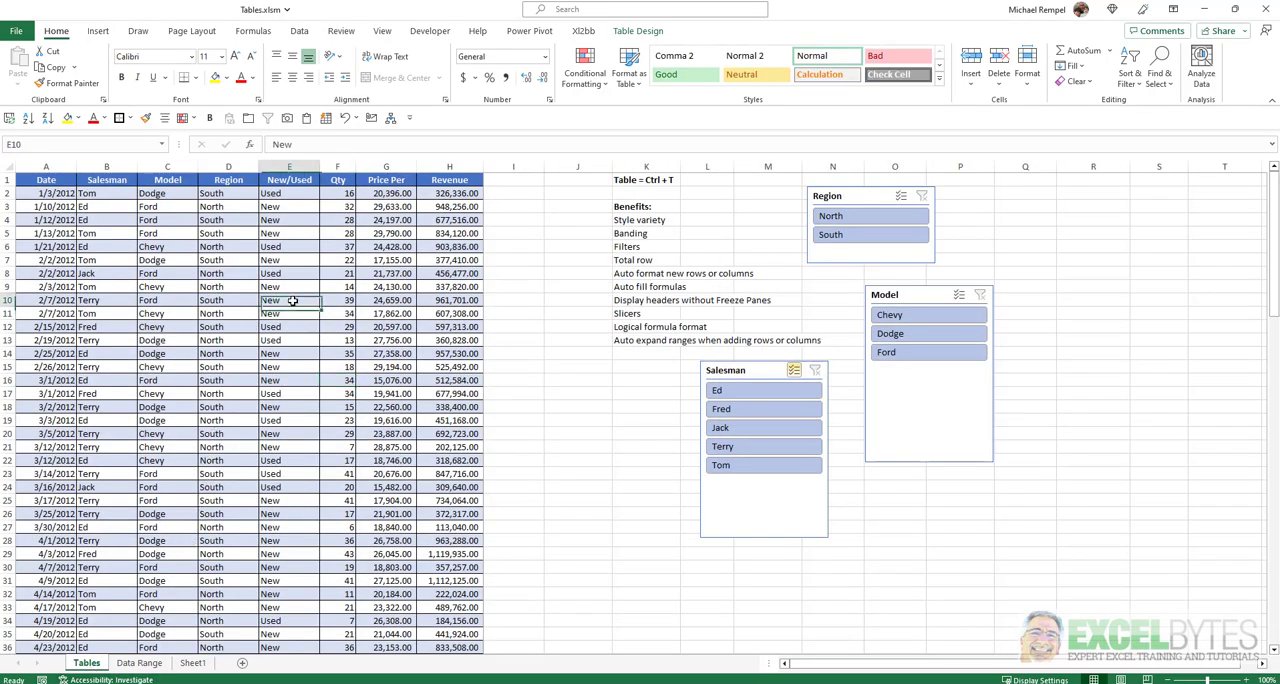
{"action": "left_click", "coordinate": [648, 31]}
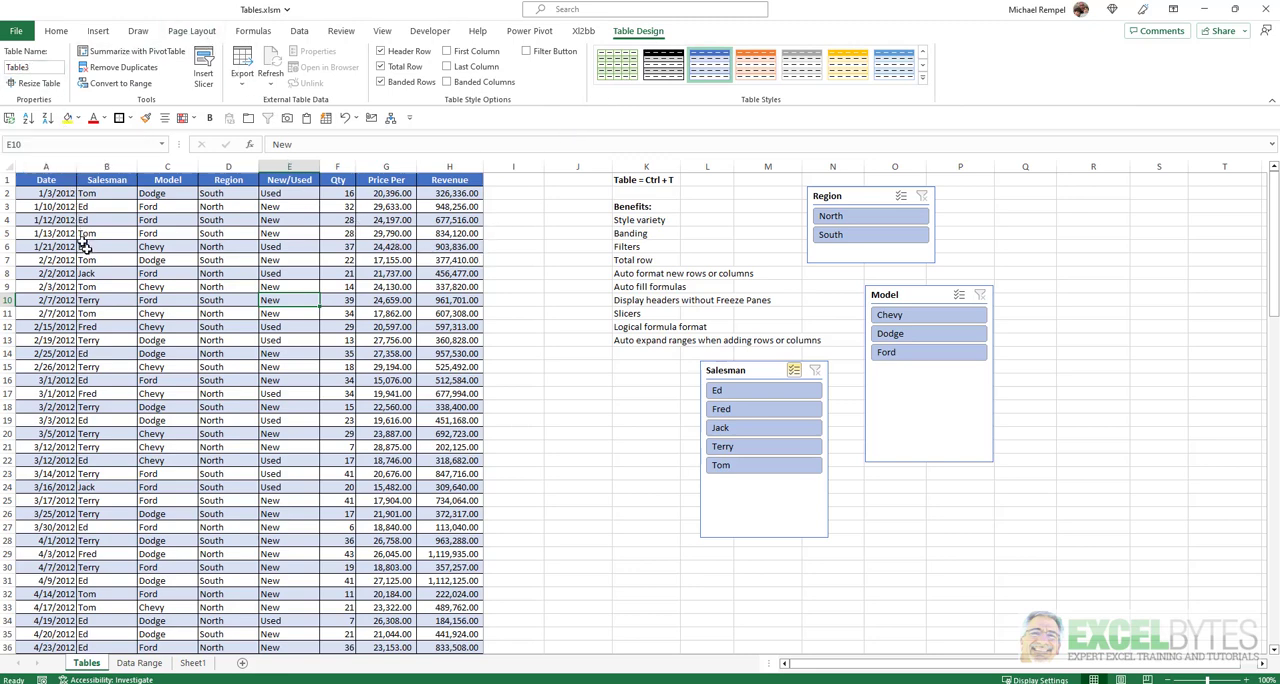
{"action": "left_click", "coordinate": [36, 67]}
{"action": "left_click_drag", "start_coordinate": [3, 68], "coordinate": [49, 83]}
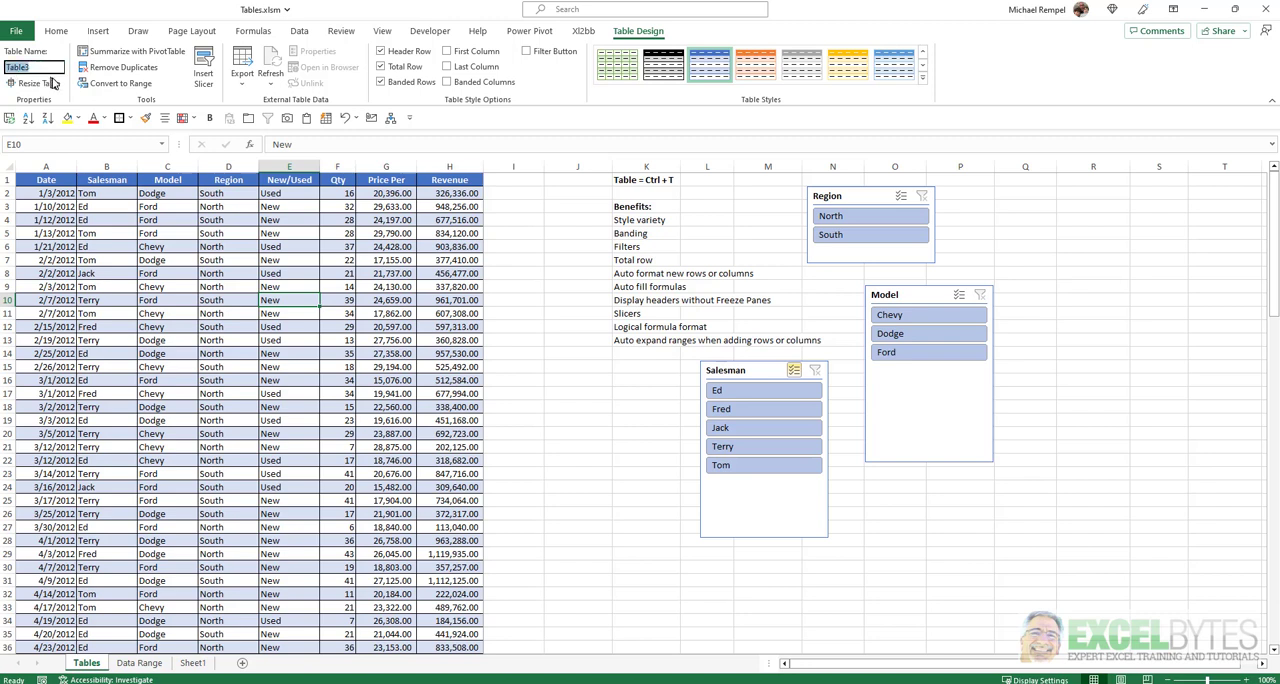
{"action": "type", "text": "S"}
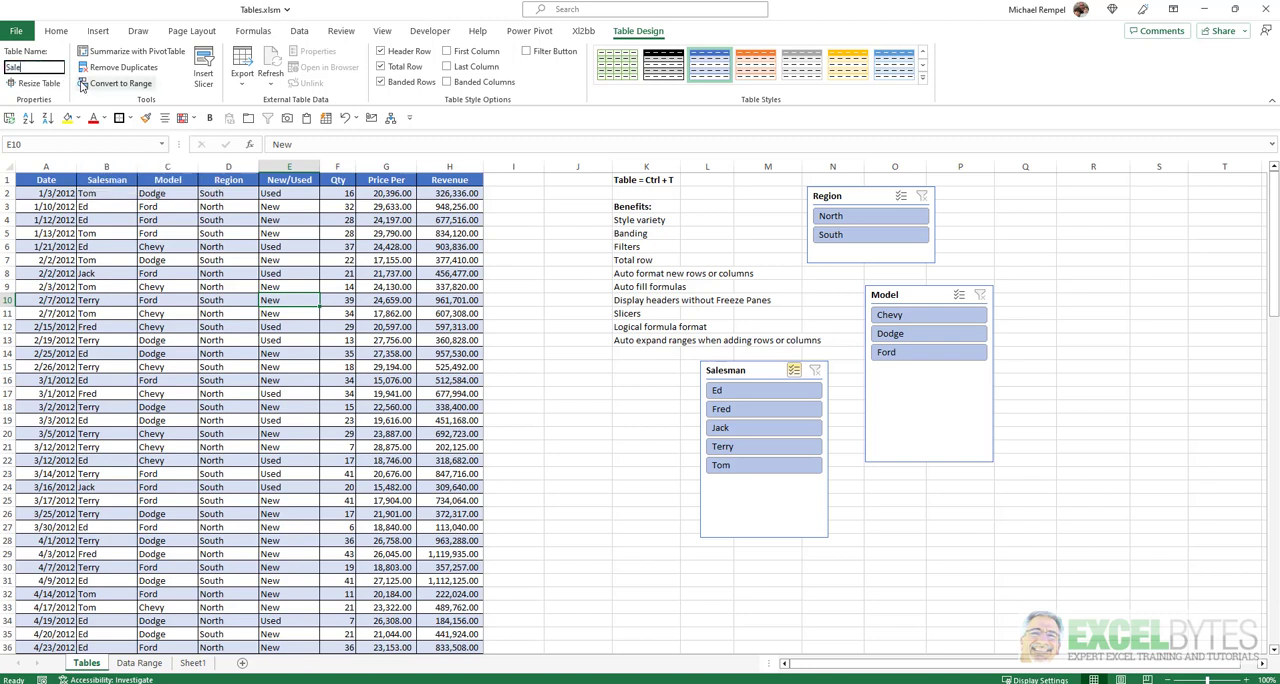
{"action": "key", "text": "Return"}
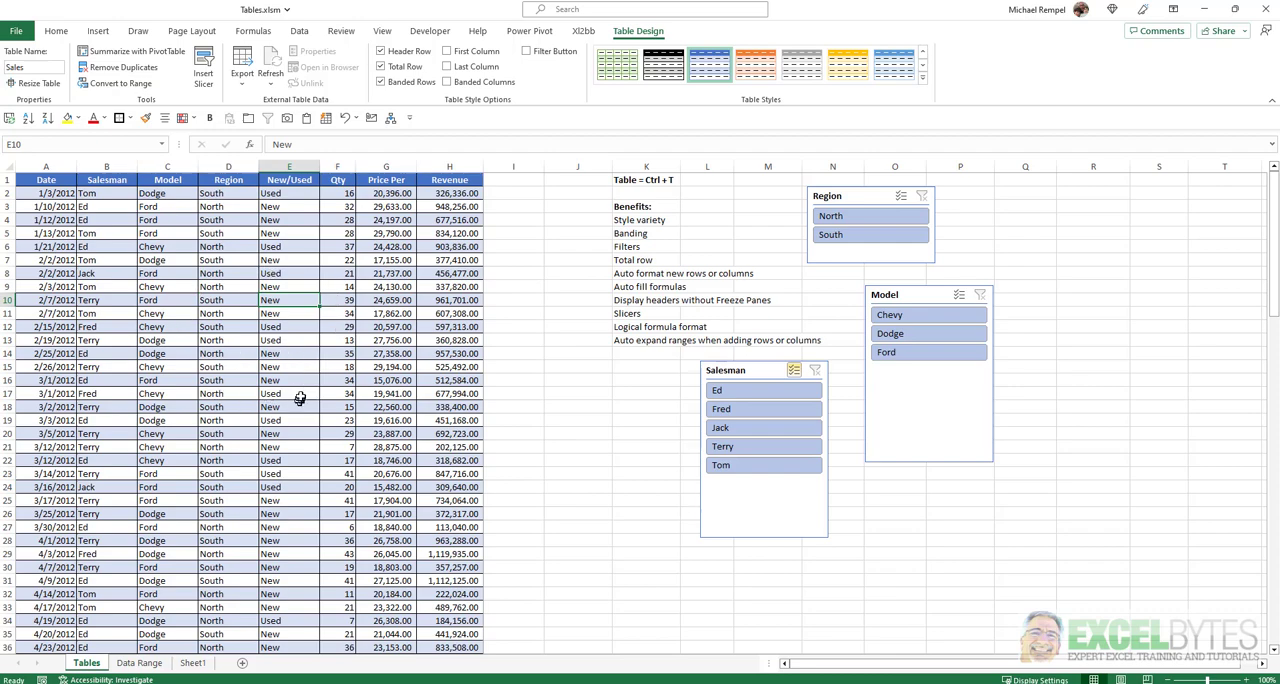
On Sheet1, start a SUMIFS formula in cell K6 with Sales[Revenue] as the sum range.
{"action": "left_click", "coordinate": [193, 663]}
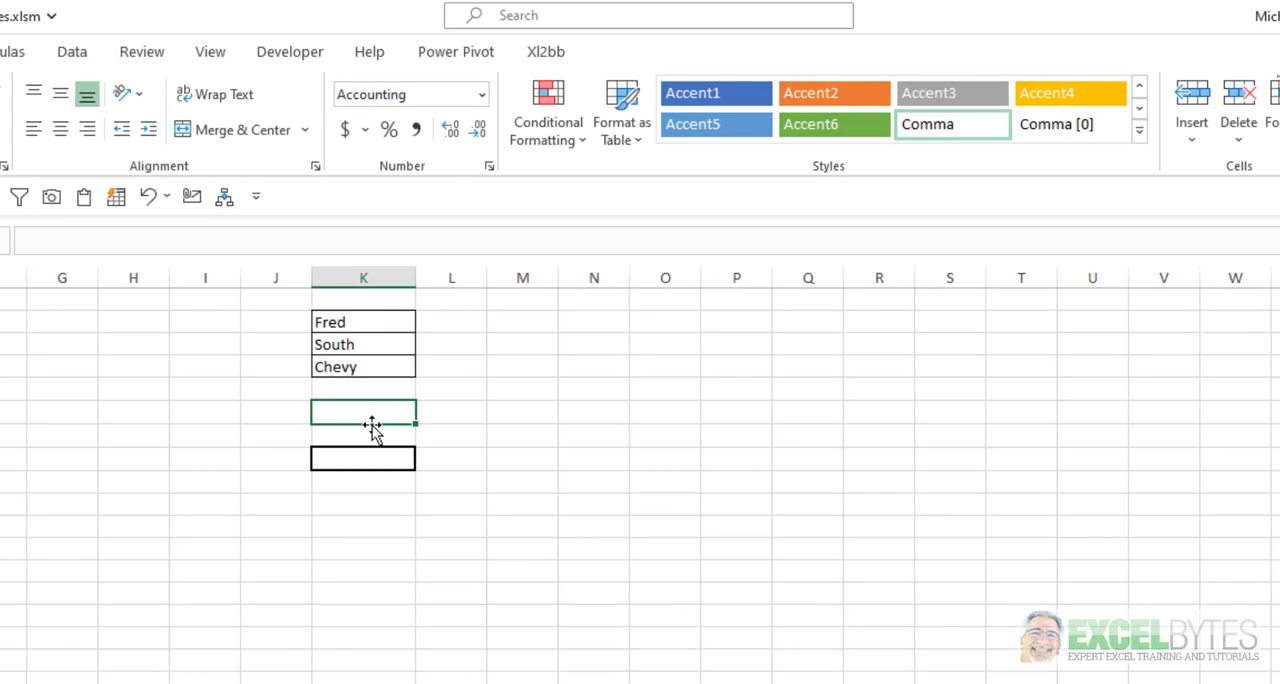
{"action": "type", "text": "=sumi"}
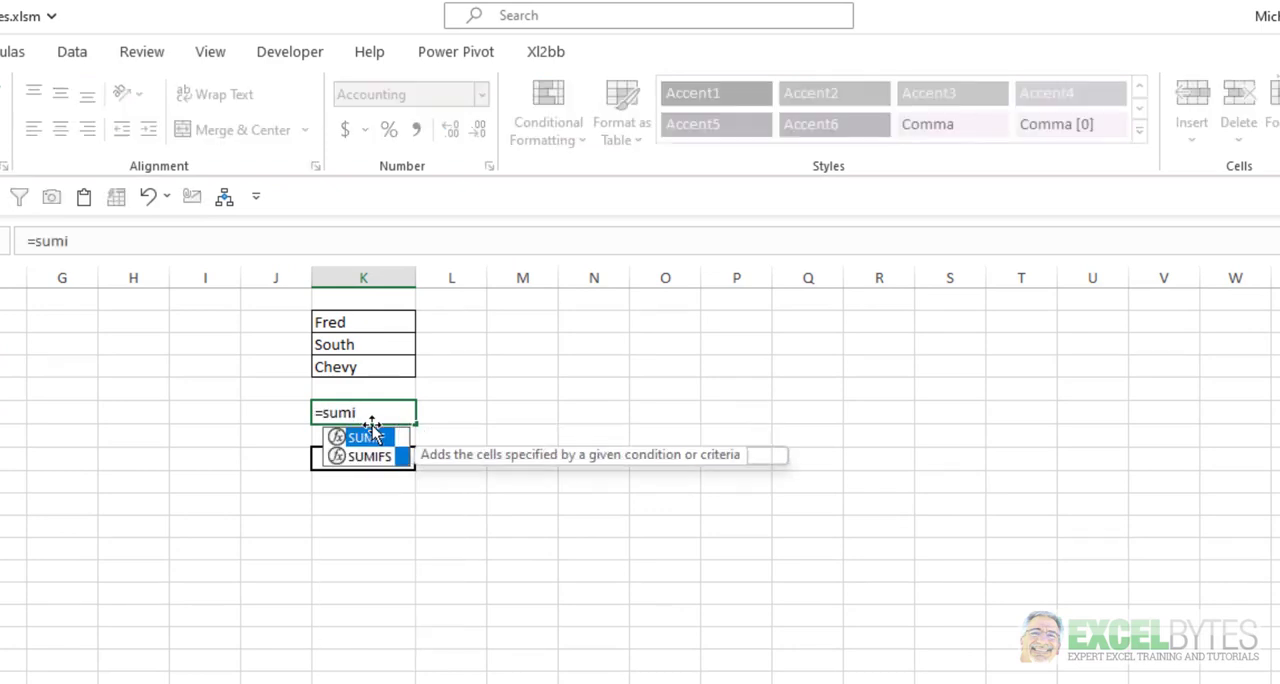
{"action": "key", "text": "Down"}
{"action": "key", "text": "Tab"}
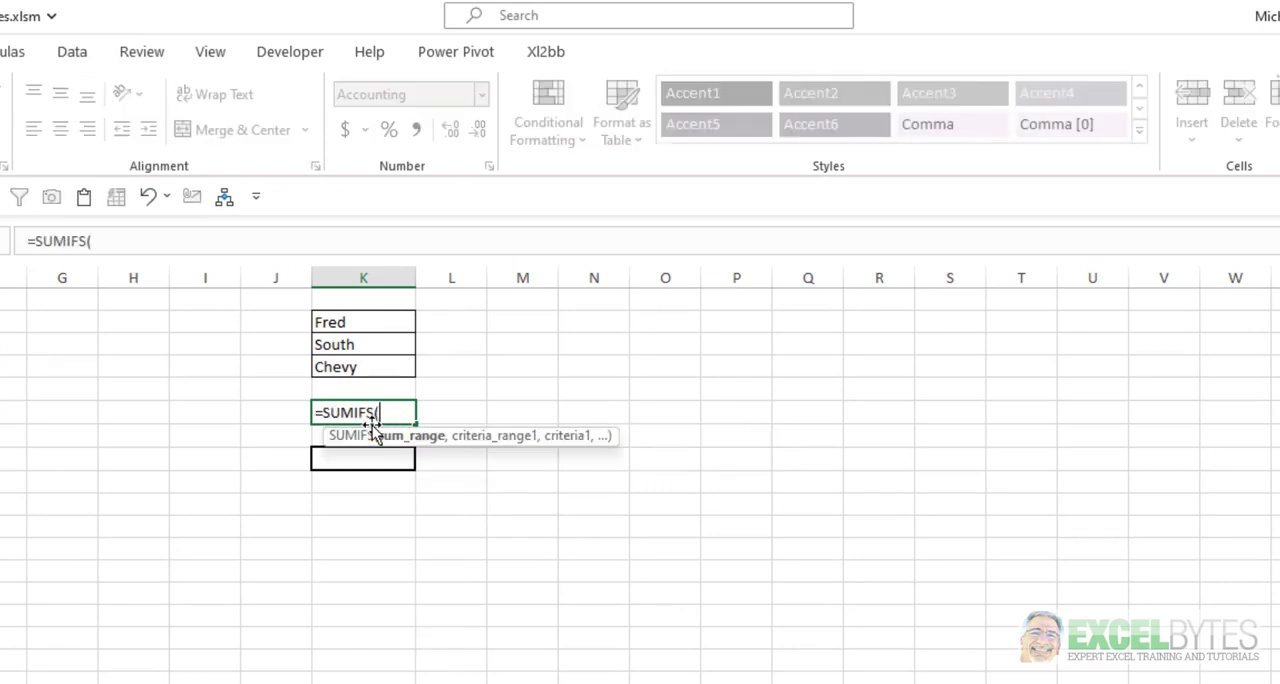
{"action": "type", "text": "Sal"}
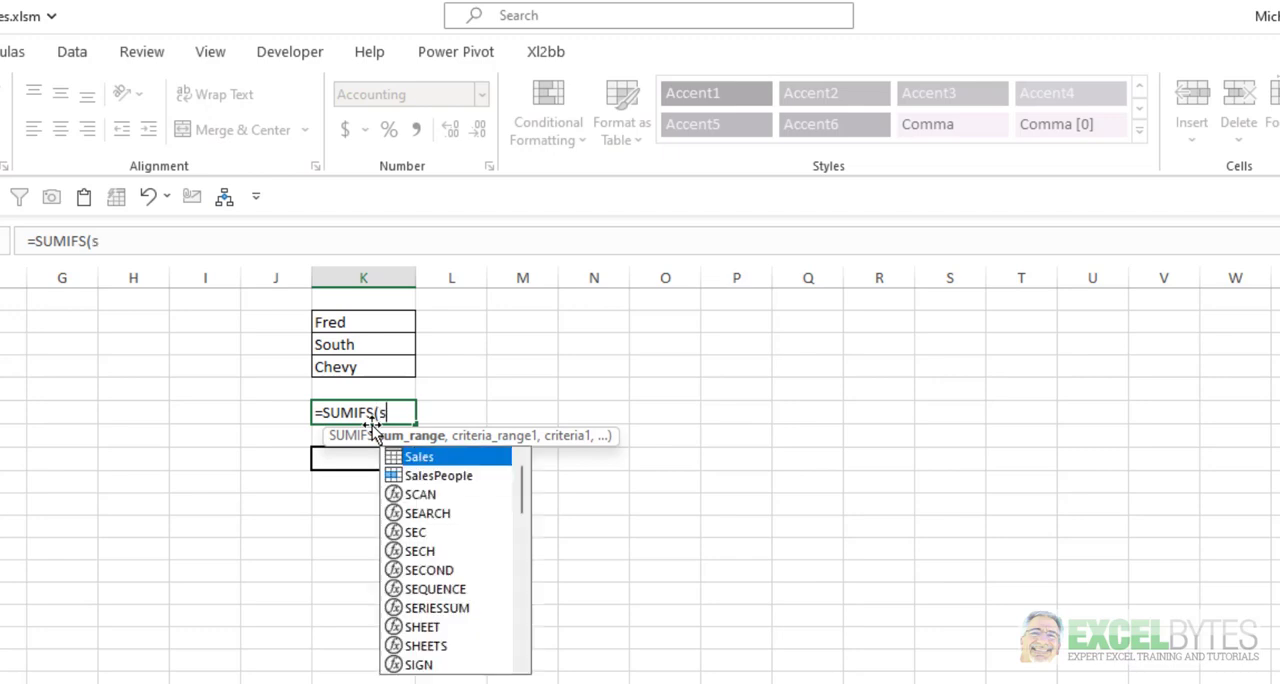
{"action": "key", "text": "Tab"}
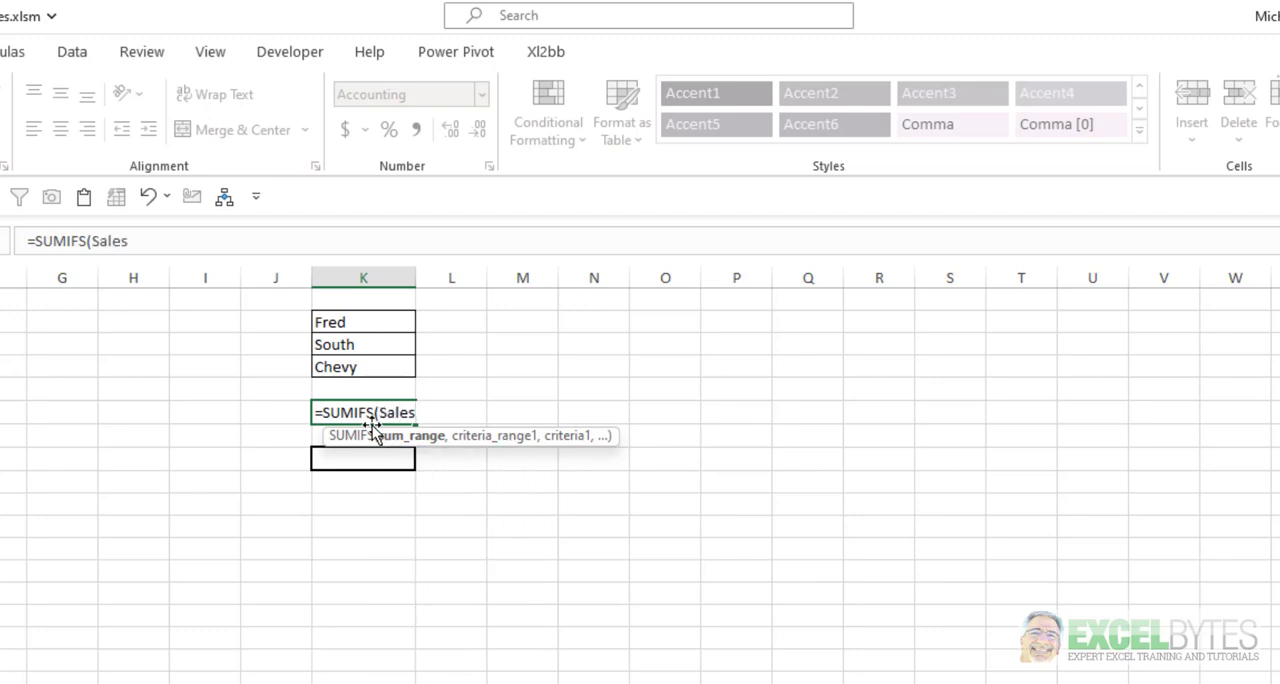
{"action": "type", "text": "["}
{"action": "key", "text": "Down"}
{"action": "key", "text": "Down"}
{"action": "key", "text": "Down"}
{"action": "key", "text": "Down"}
{"action": "key", "text": "Down"}
{"action": "key", "text": "Down"}
{"action": "key", "text": "Down"}
{"action": "key", "text": "Down"}
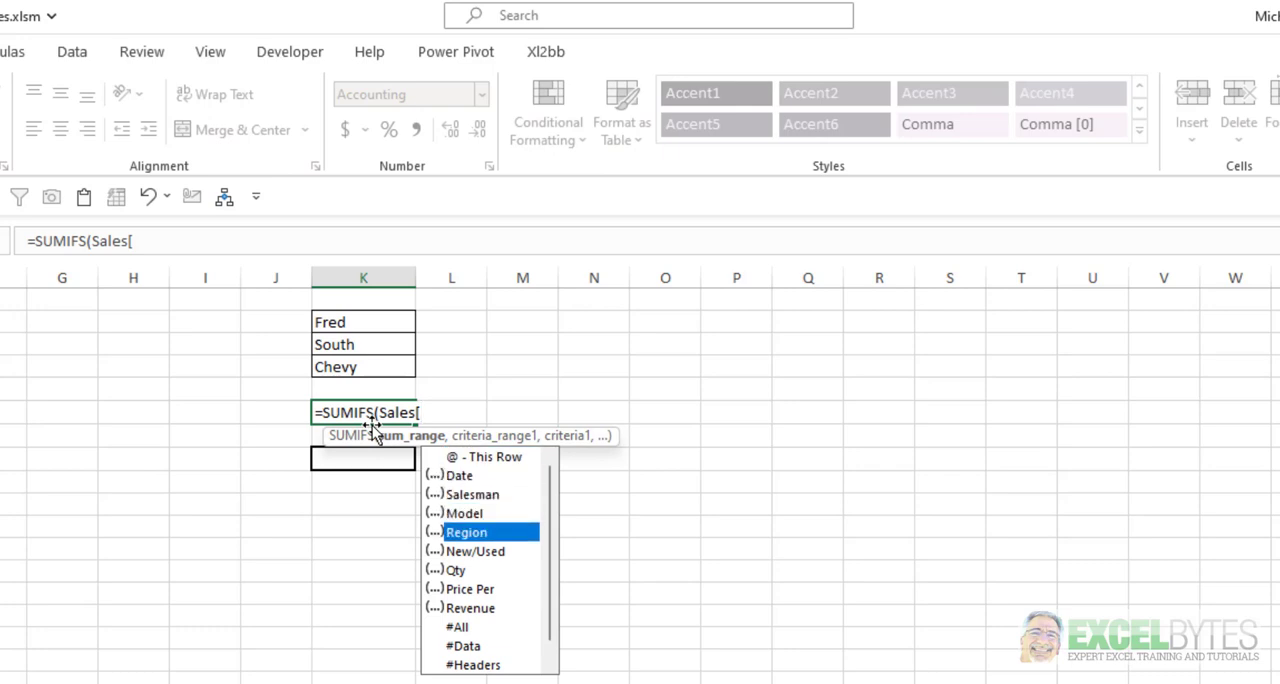
{"action": "key", "text": "Tab"}
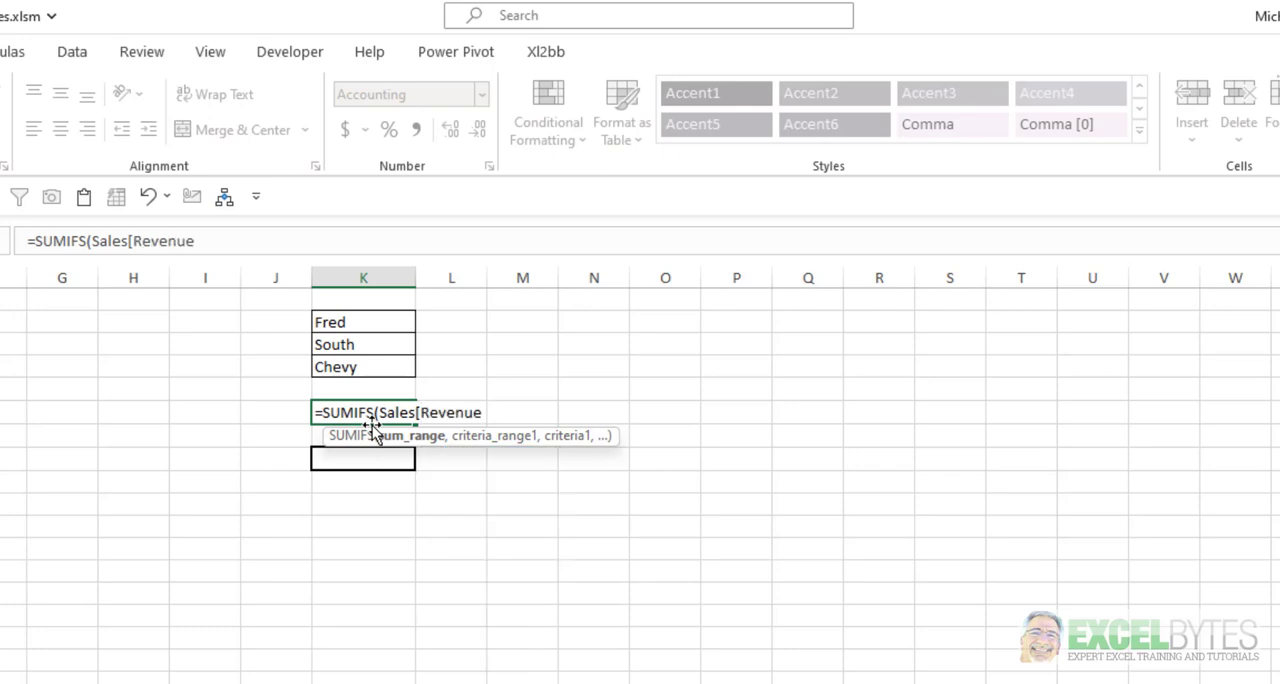
{"action": "type", "text": "],"}
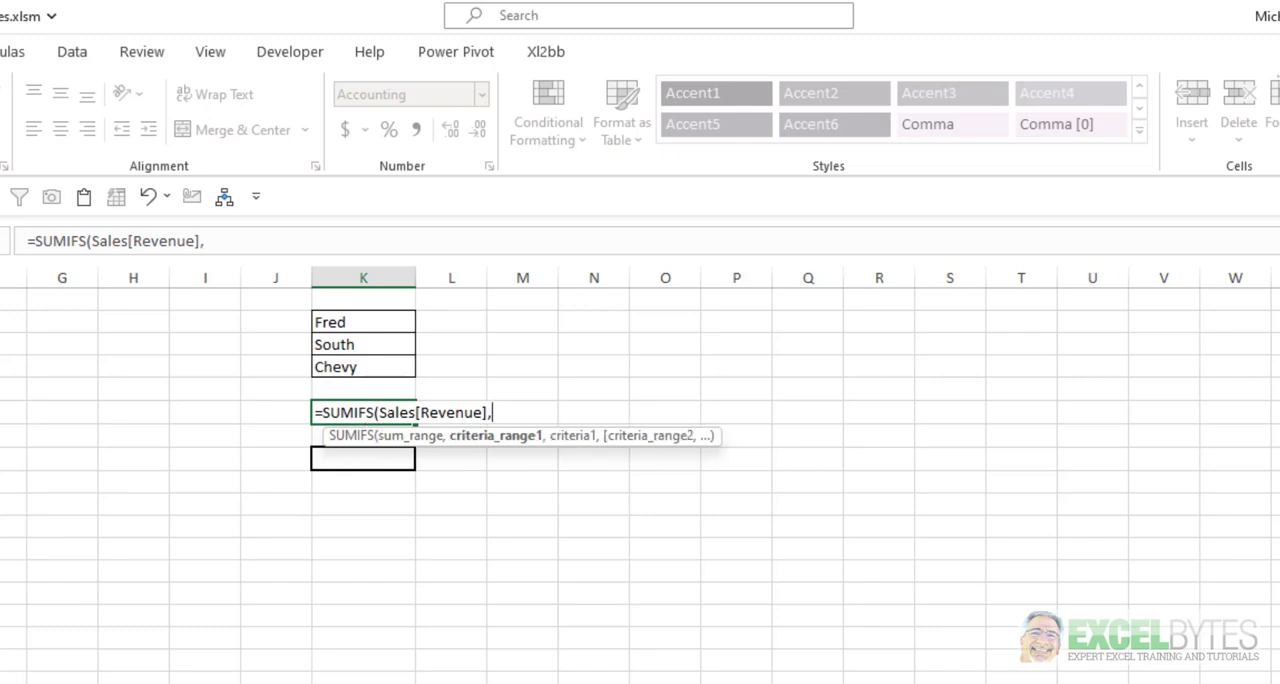
{"action": "type", "text": "sal"}
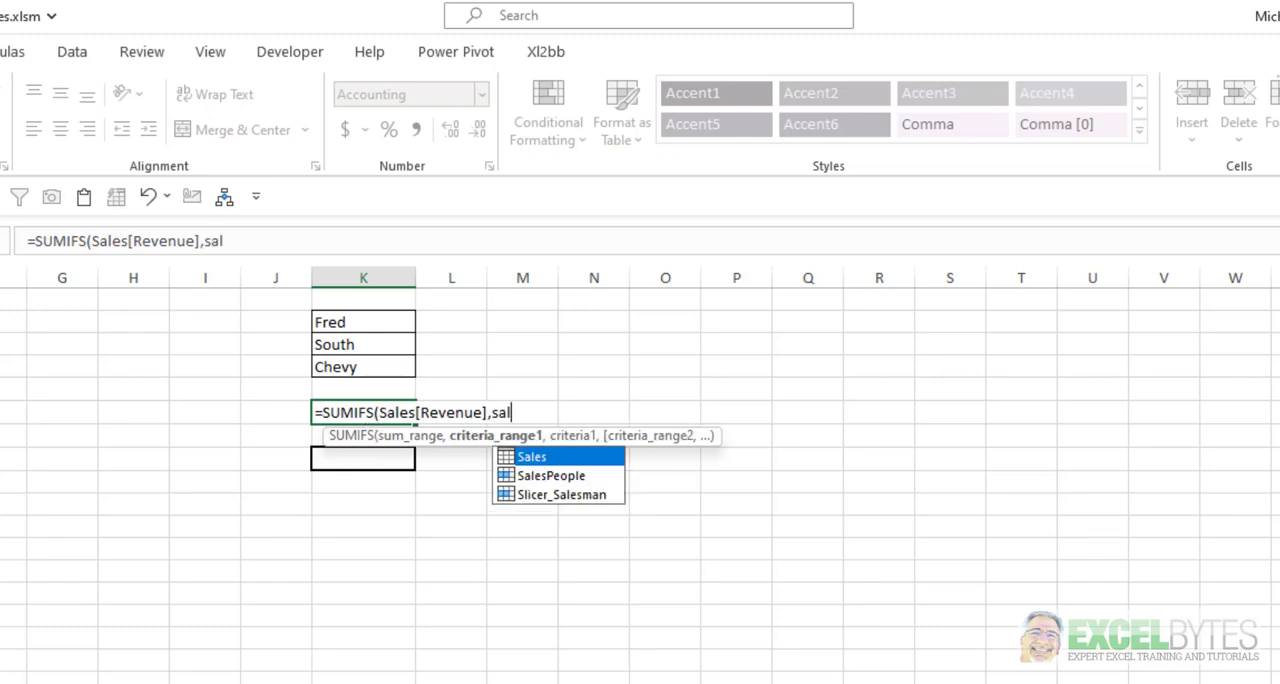
Add Sales[Salesman] as the first criteria range of the SUMIFS formula, with cell K2 as its criterion.
{"action": "key", "text": "Tab"}
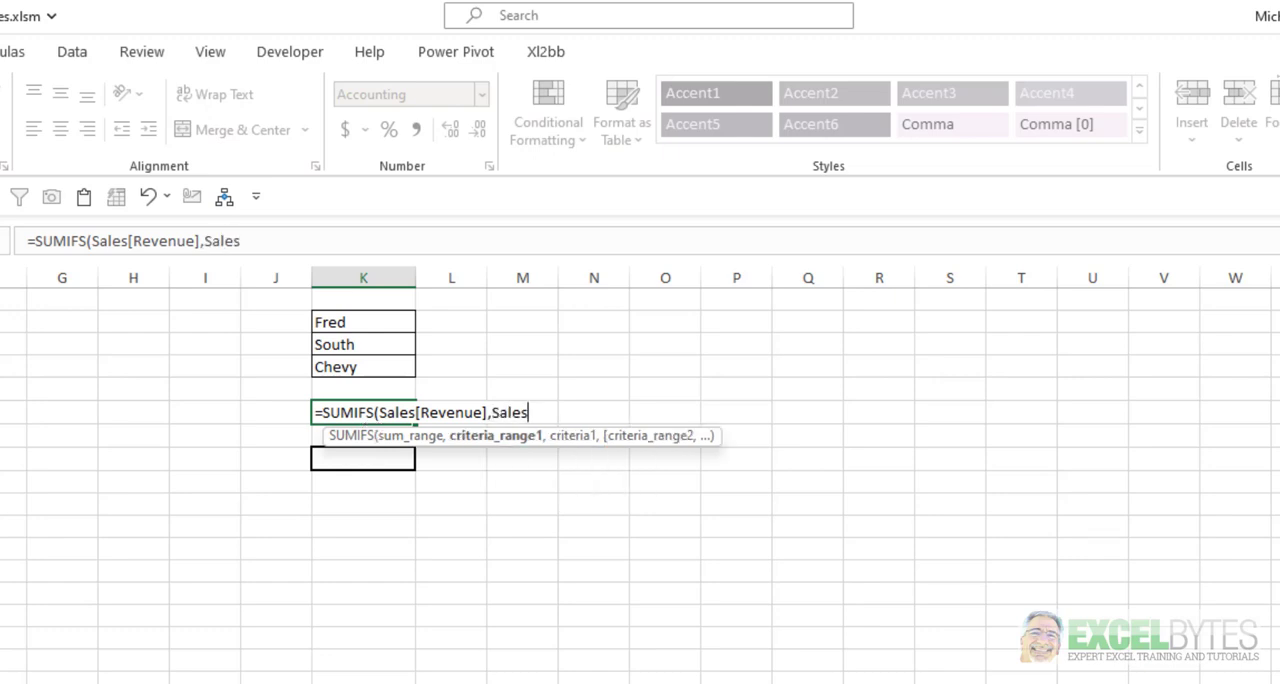
{"action": "type", "text": "["}
{"action": "key", "text": "Down"}
{"action": "key", "text": "Down"}
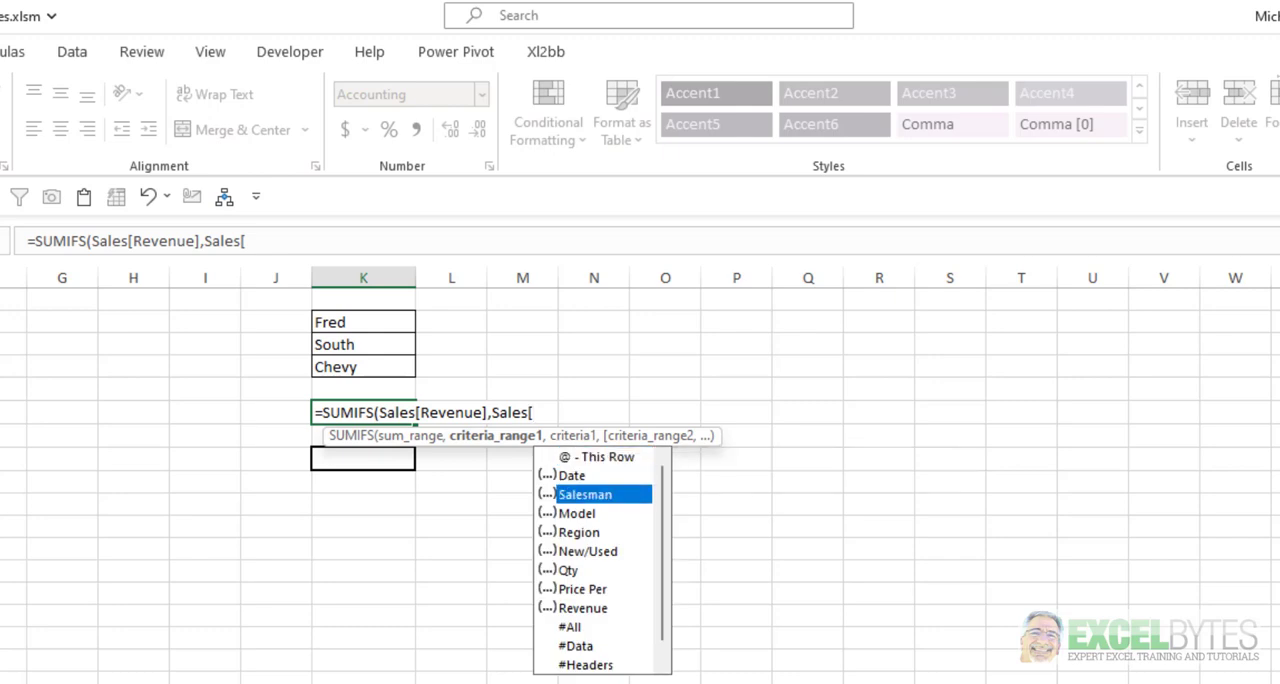
{"action": "key", "text": "Tab"}
{"action": "type", "text": "],"}
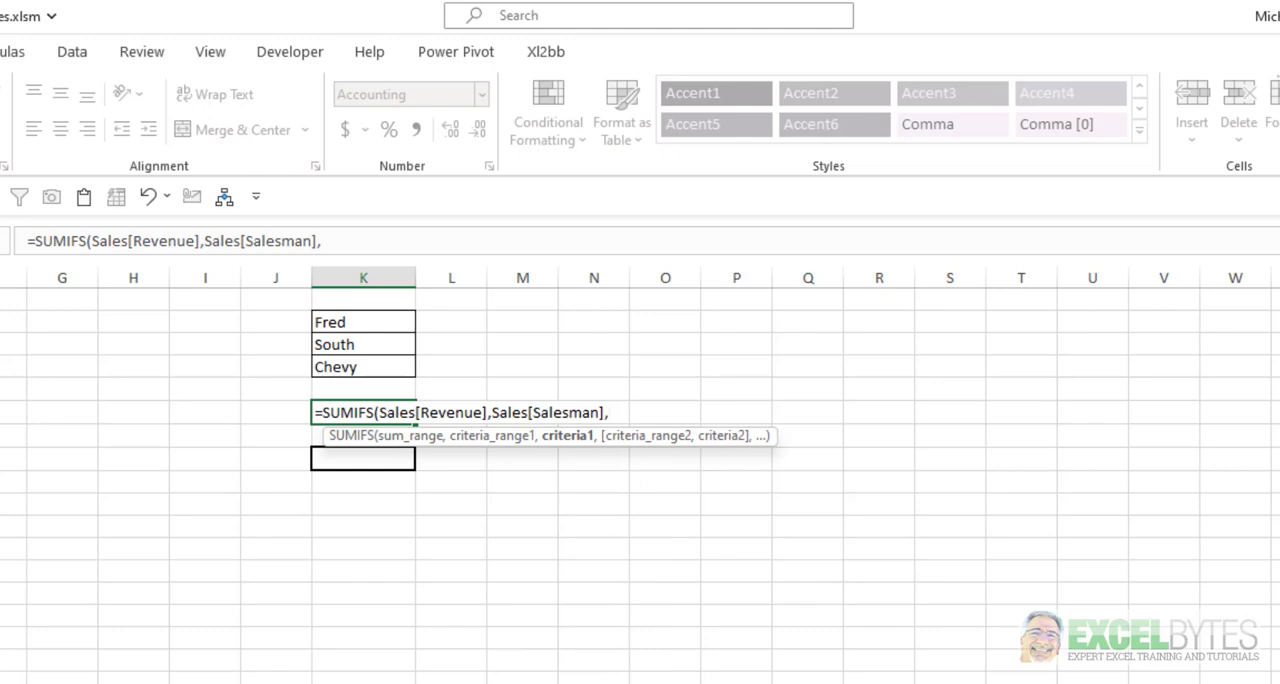
{"action": "key", "text": "Up"}
{"action": "key", "text": "Up"}
{"action": "key", "text": "Up"}
{"action": "key", "text": "Up"}
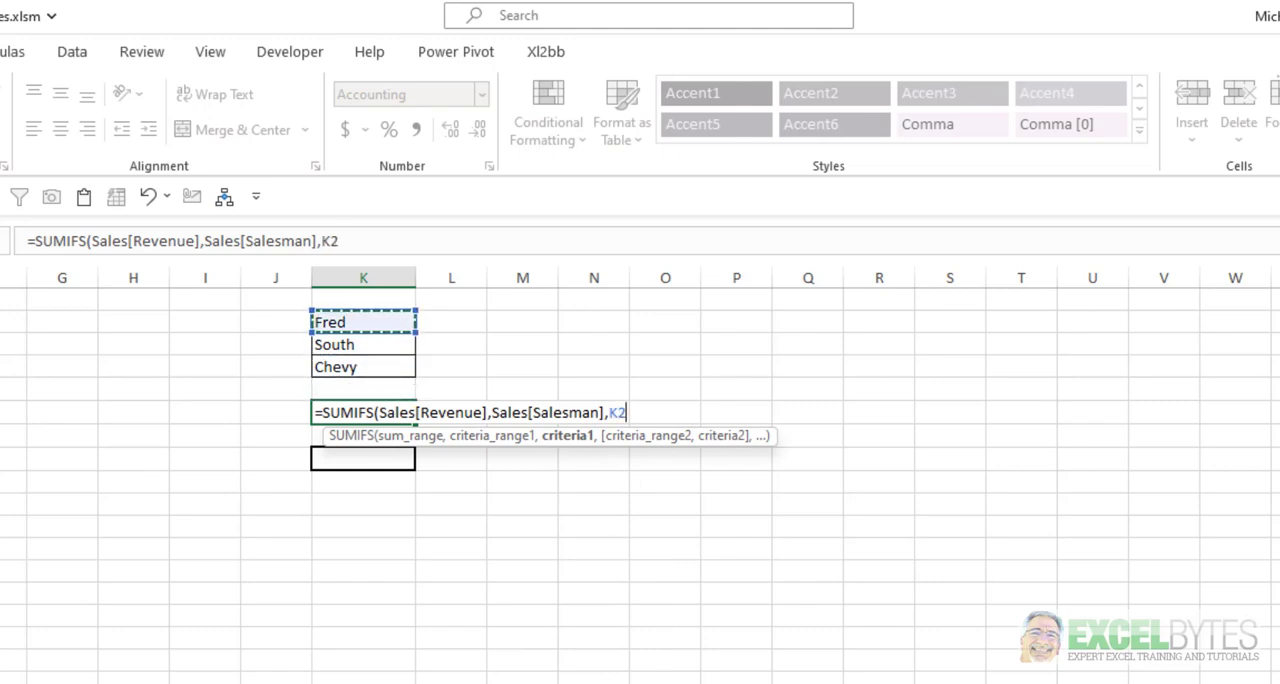
{"action": "type", "text": ","}
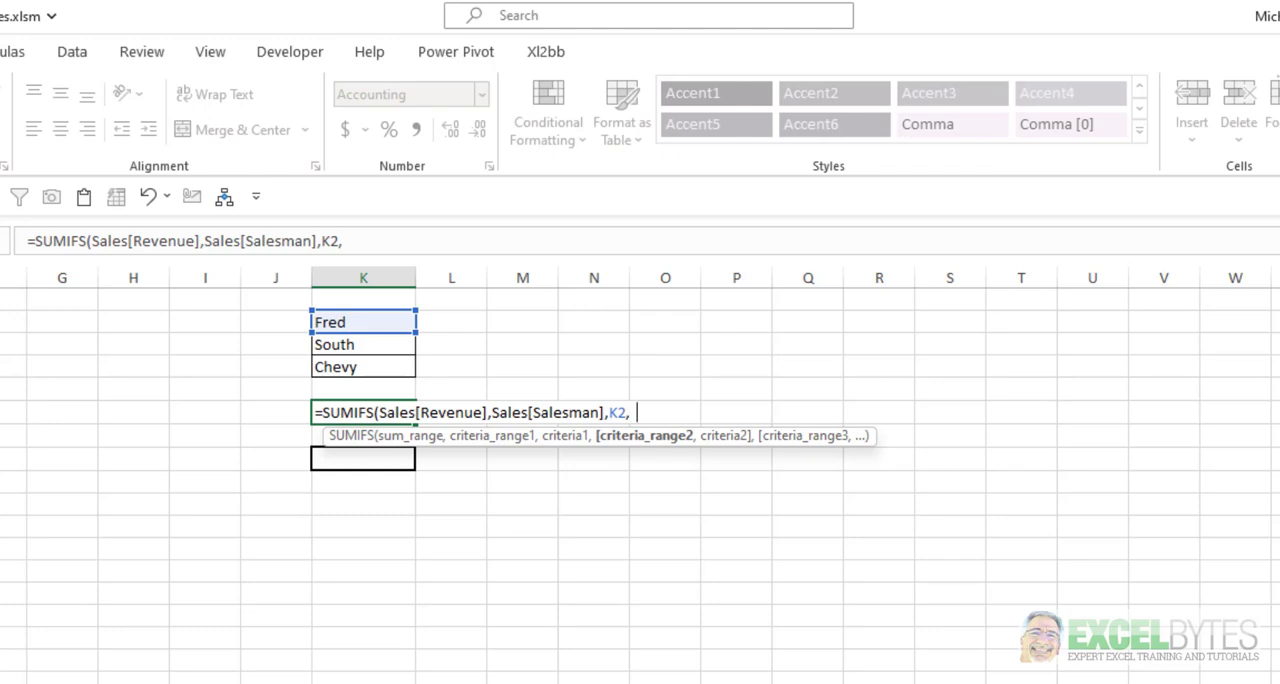
{"action": "type", "text": "sa"}
Add Sales[Region] as the second criteria range, with cell K3 as its criterion.
{"action": "key", "text": "Tab"}
{"action": "type", "text": "["}
{"action": "key", "text": "Down"}
{"action": "key", "text": "Down"}
{"action": "key", "text": "Down"}
{"action": "key", "text": "Down"}
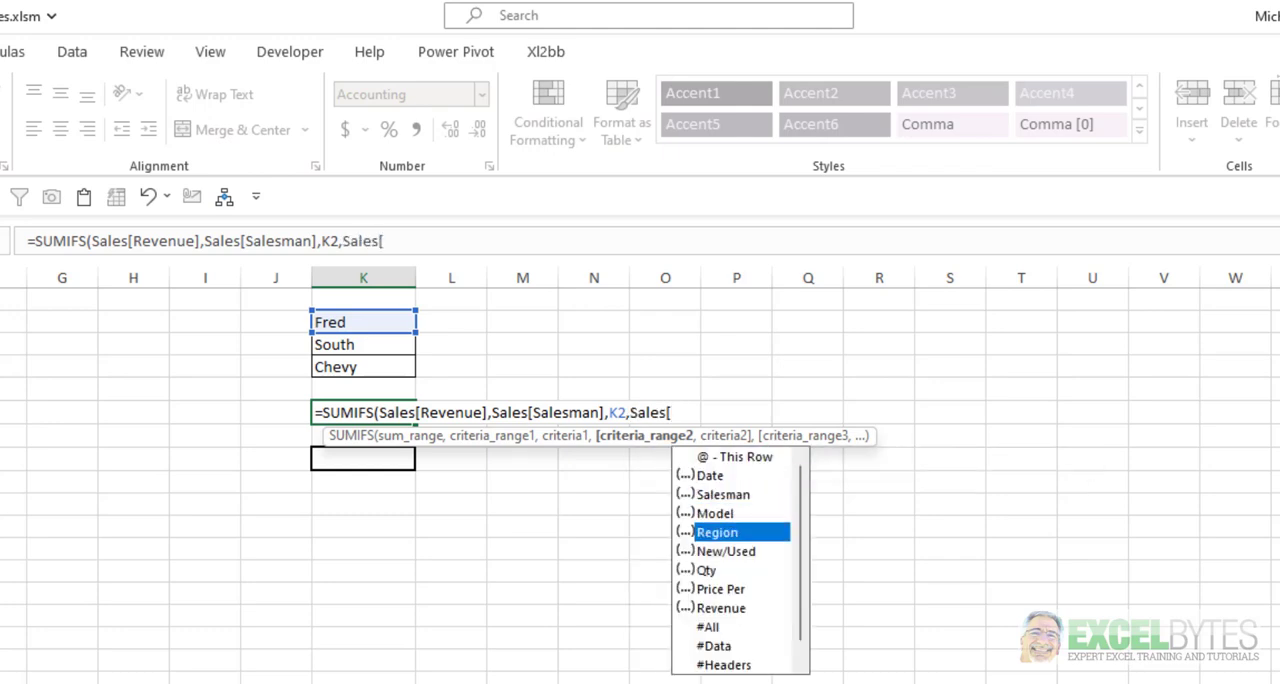
{"action": "key", "text": "Tab"}
{"action": "type", "text": "]"}
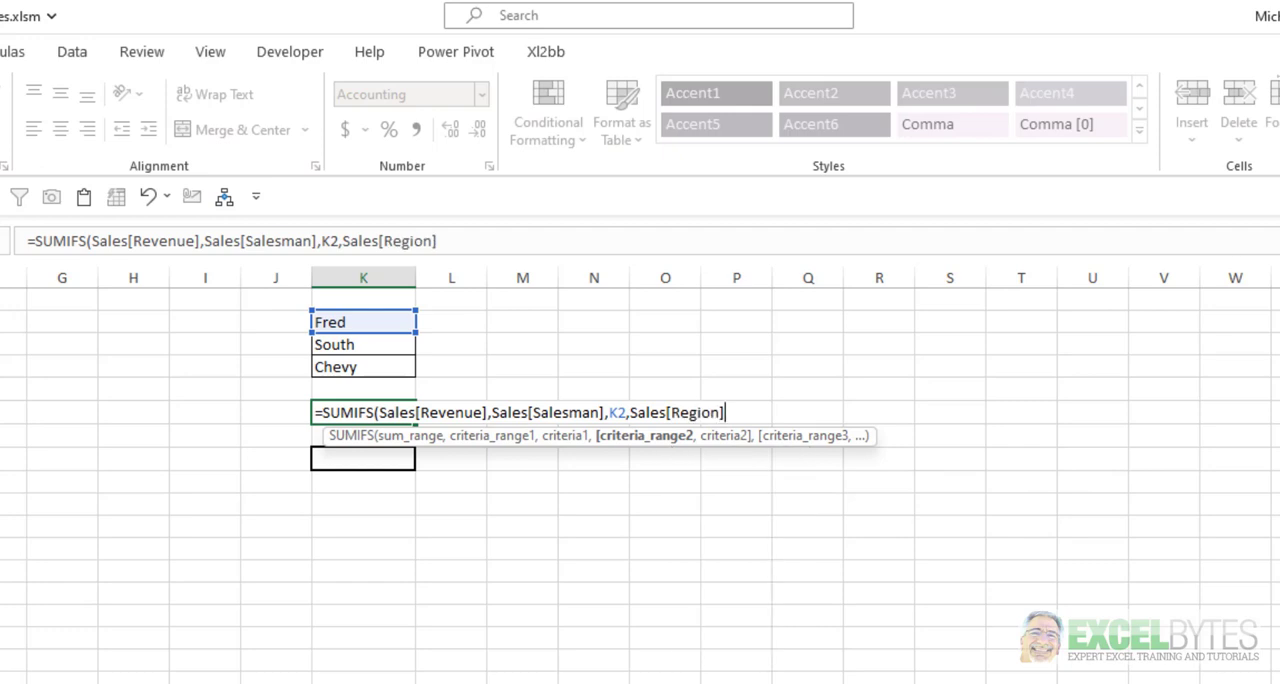
{"action": "type", "text": ","}
{"action": "key", "text": "Up"}
{"action": "key", "text": "Up"}
{"action": "key", "text": "Up"}
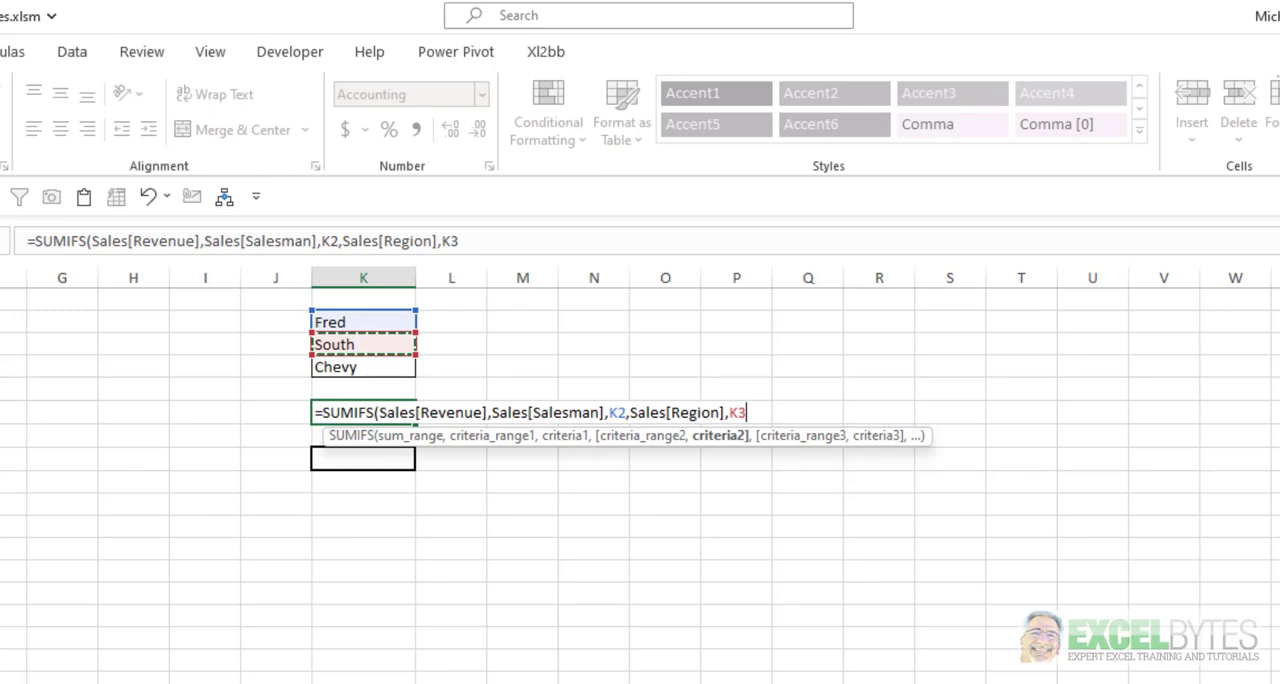
{"action": "type", "text": ",sa"}
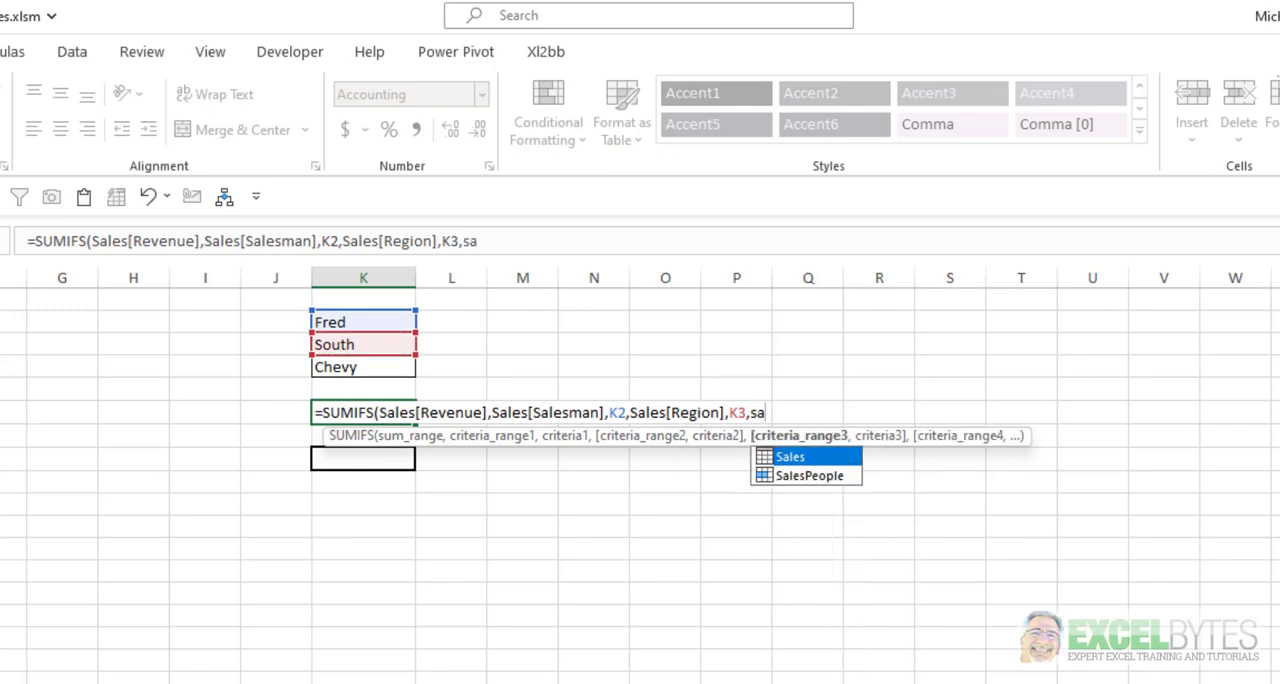
Add Sales[Model] as the third criteria range with cell K4 as its criterion, and complete the formula.
{"action": "key", "text": "Tab"}
{"action": "type", "text": "["}
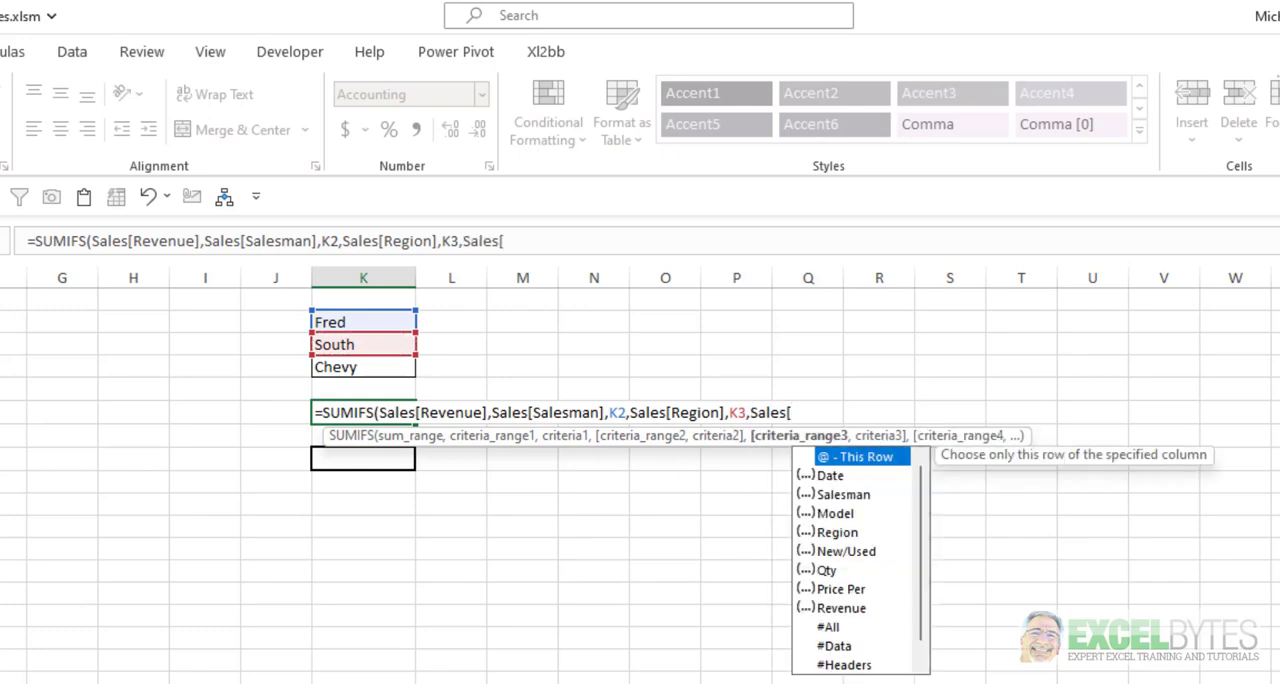
{"action": "key", "text": "Down"}
{"action": "key", "text": "Down"}
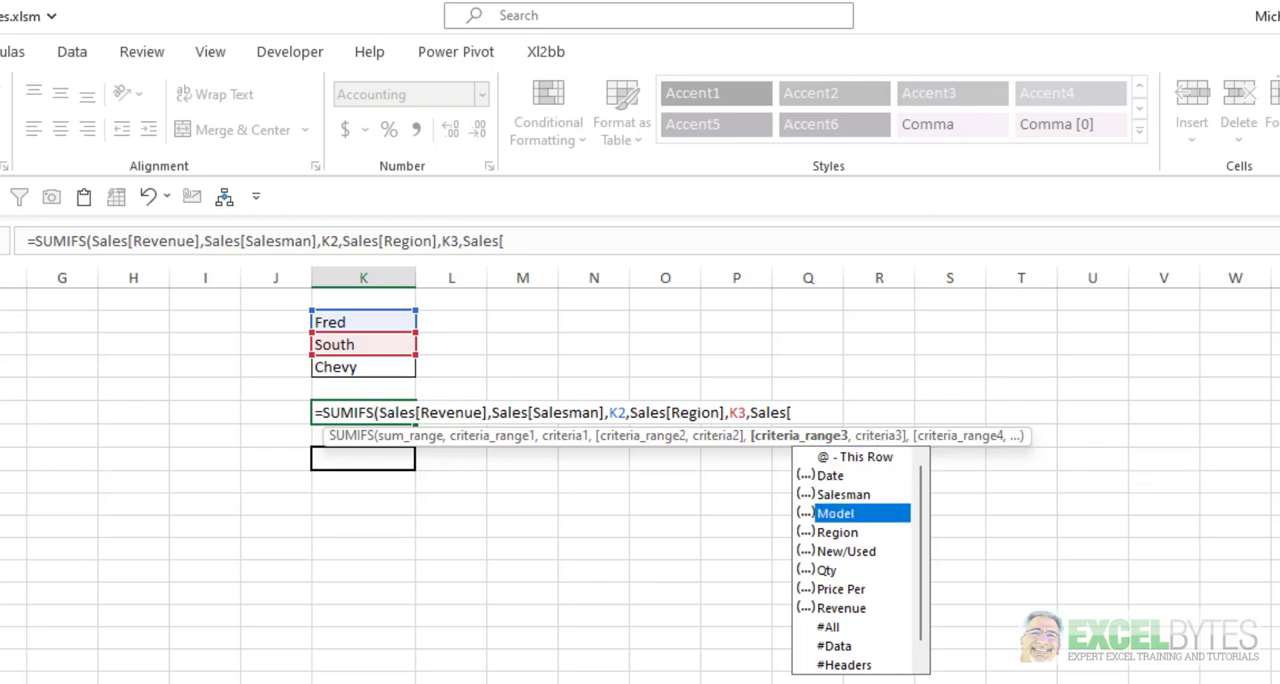
{"action": "key", "text": "Tab"}
{"action": "type", "text": "]"}
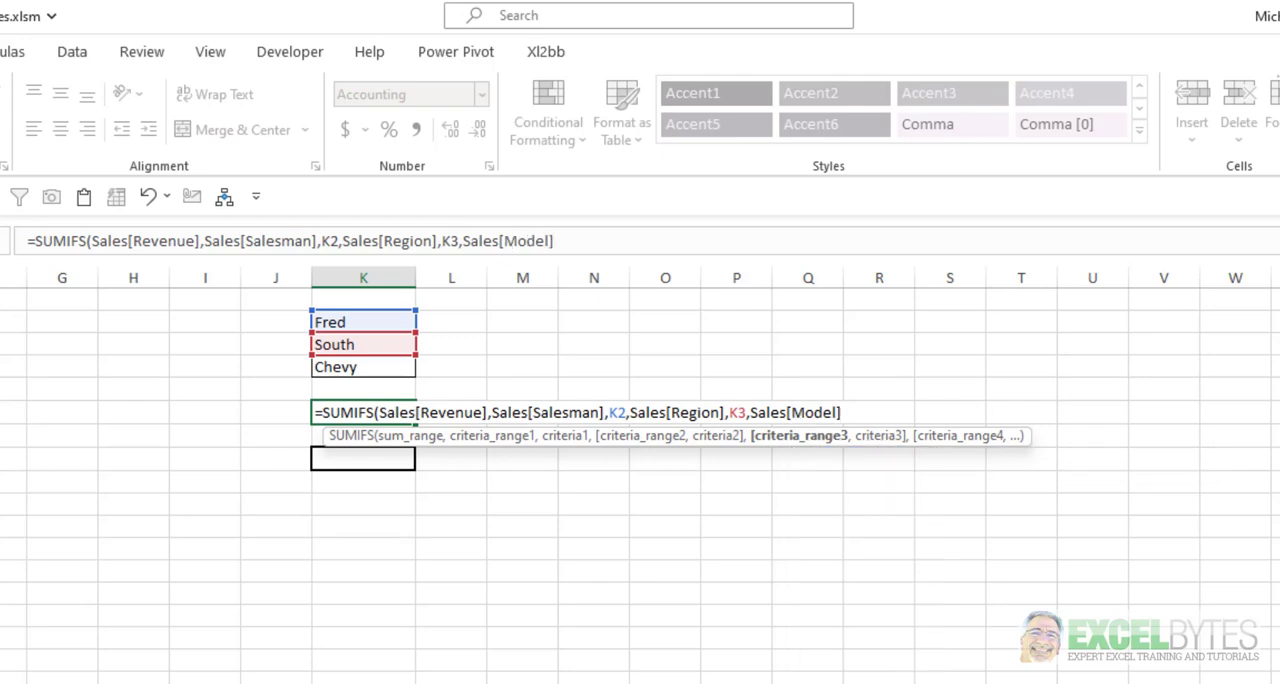
{"action": "type", "text": ","}
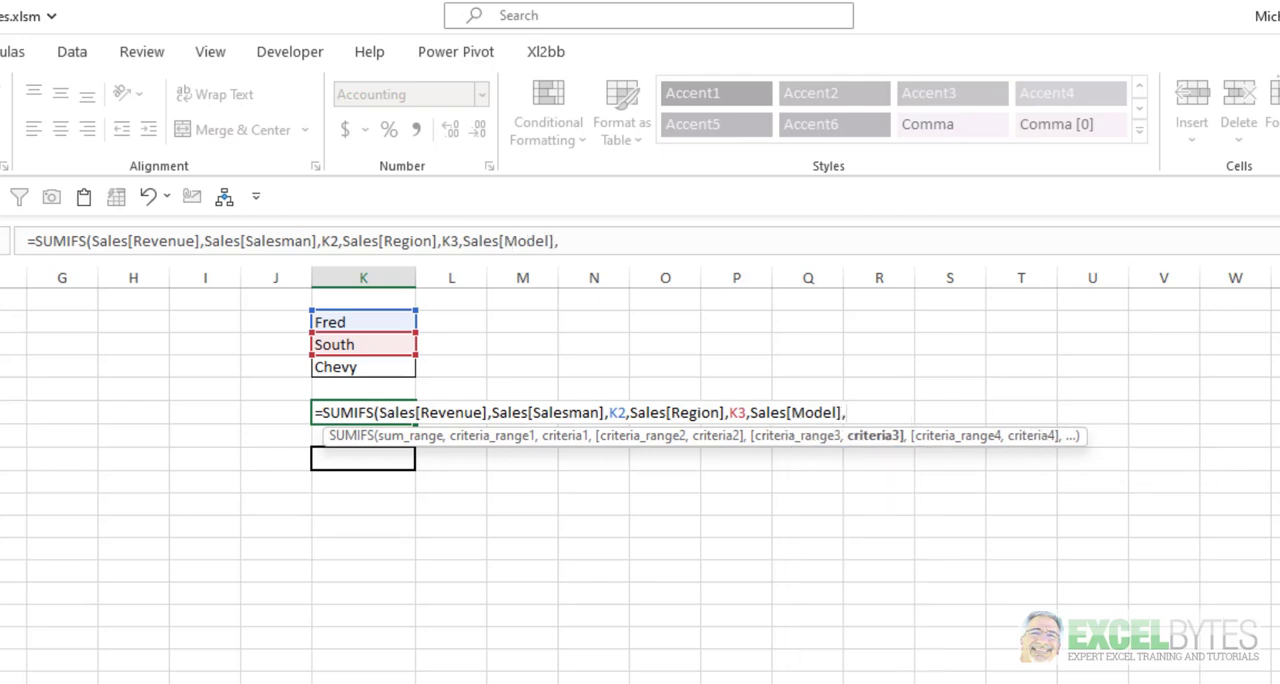
{"action": "key", "text": "Up"}
{"action": "key", "text": "Up"}
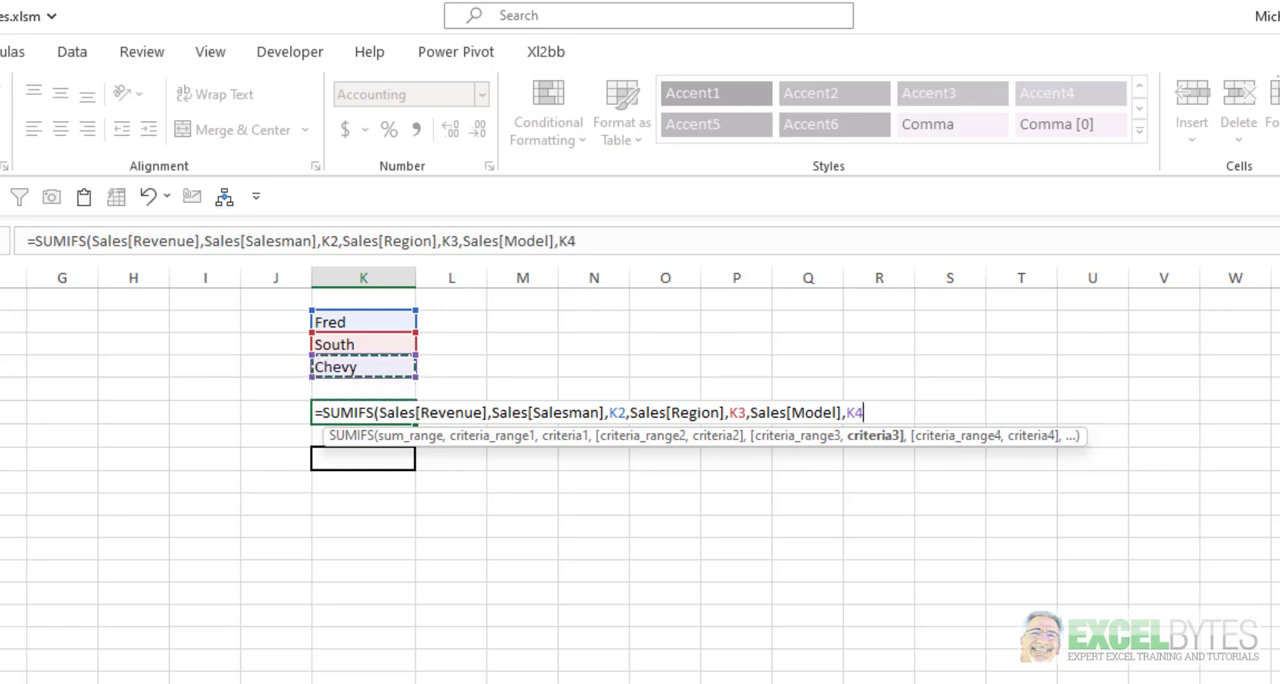
{"action": "type", "text": ")"}
{"action": "key", "text": "Return"}
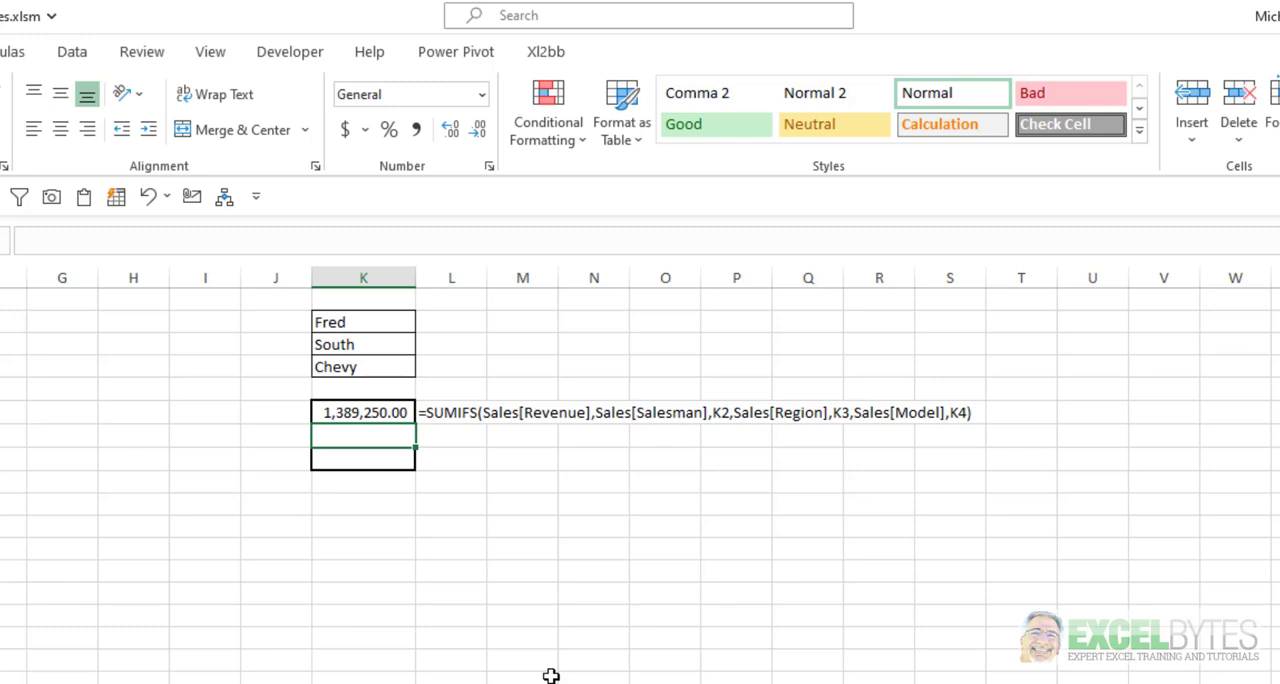
Start a second SUMIFS formula in cell K8, using H2:H110 on the Data Range sheet as the sum range.
{"action": "key", "text": "Down"}
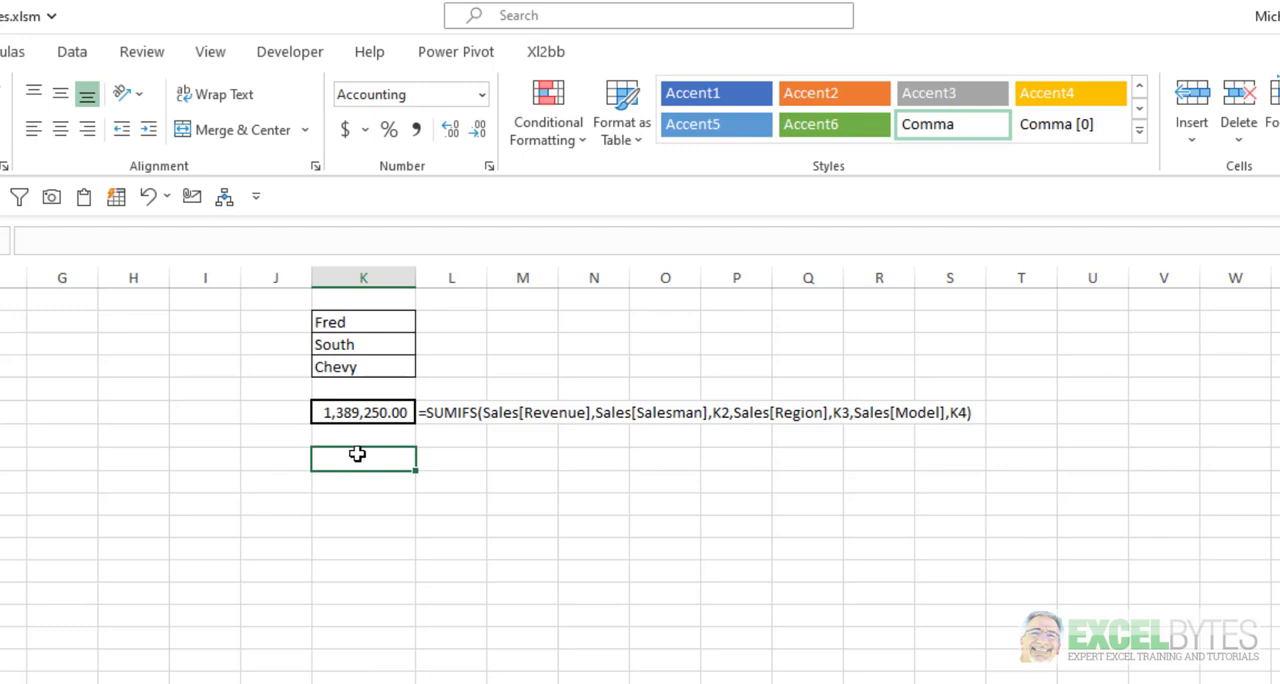
{"action": "type", "text": "=sumif"}
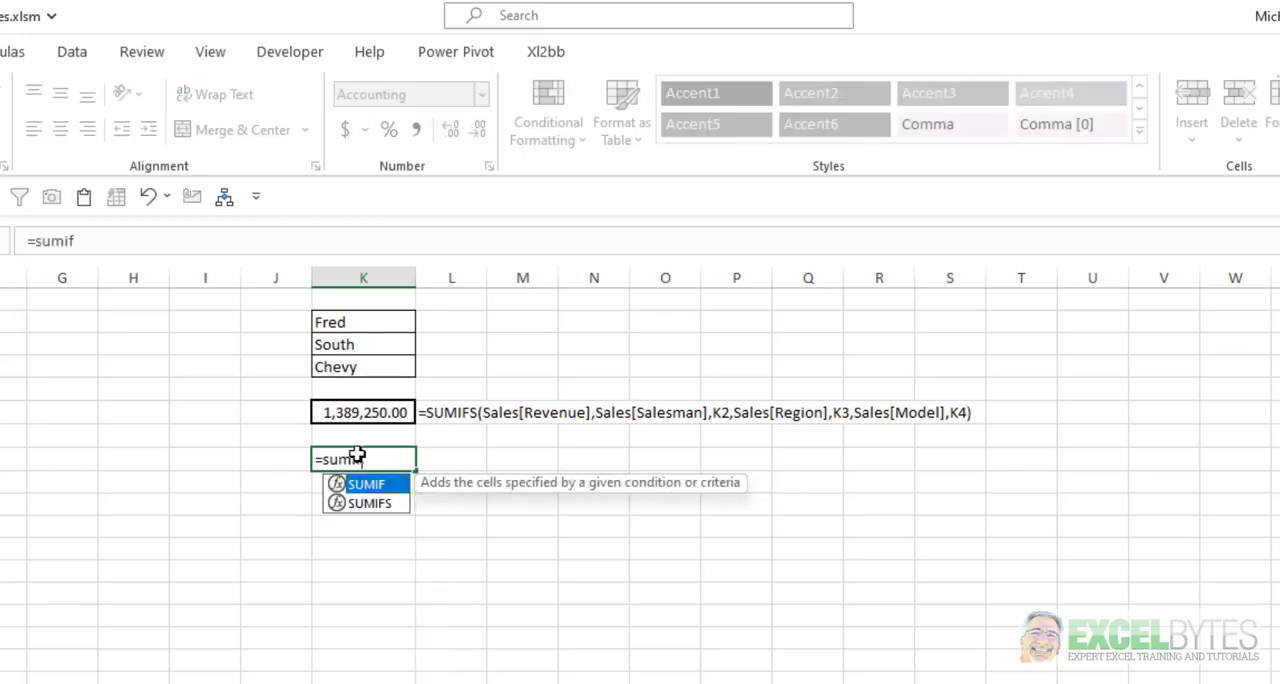
{"action": "key", "text": "Down"}
{"action": "key", "text": "Tab"}
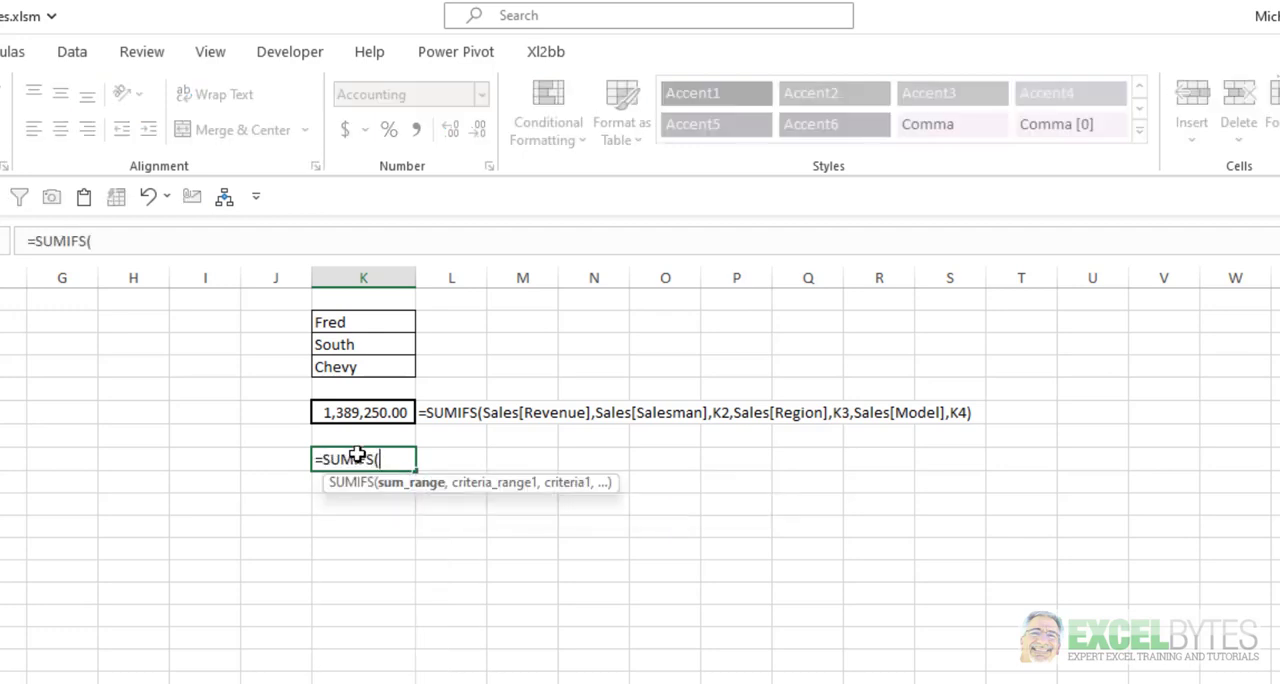
{"action": "left_click", "coordinate": [45, 682]}
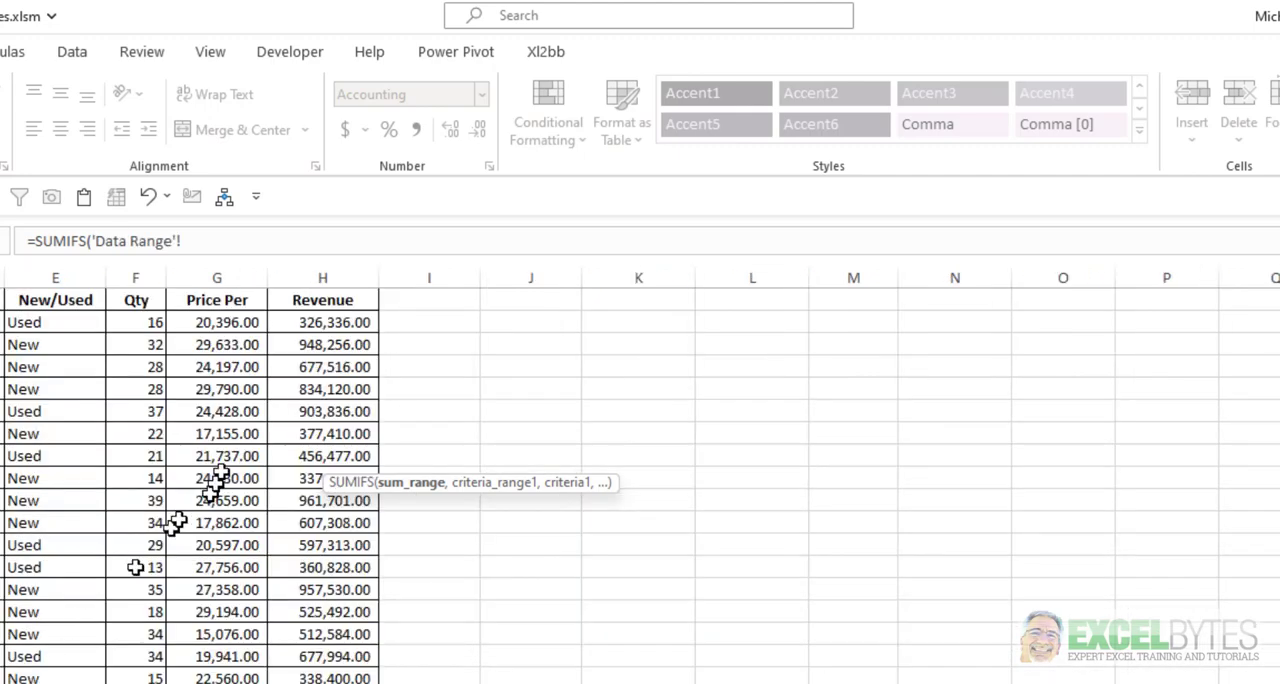
{"action": "left_click", "coordinate": [340, 326]}
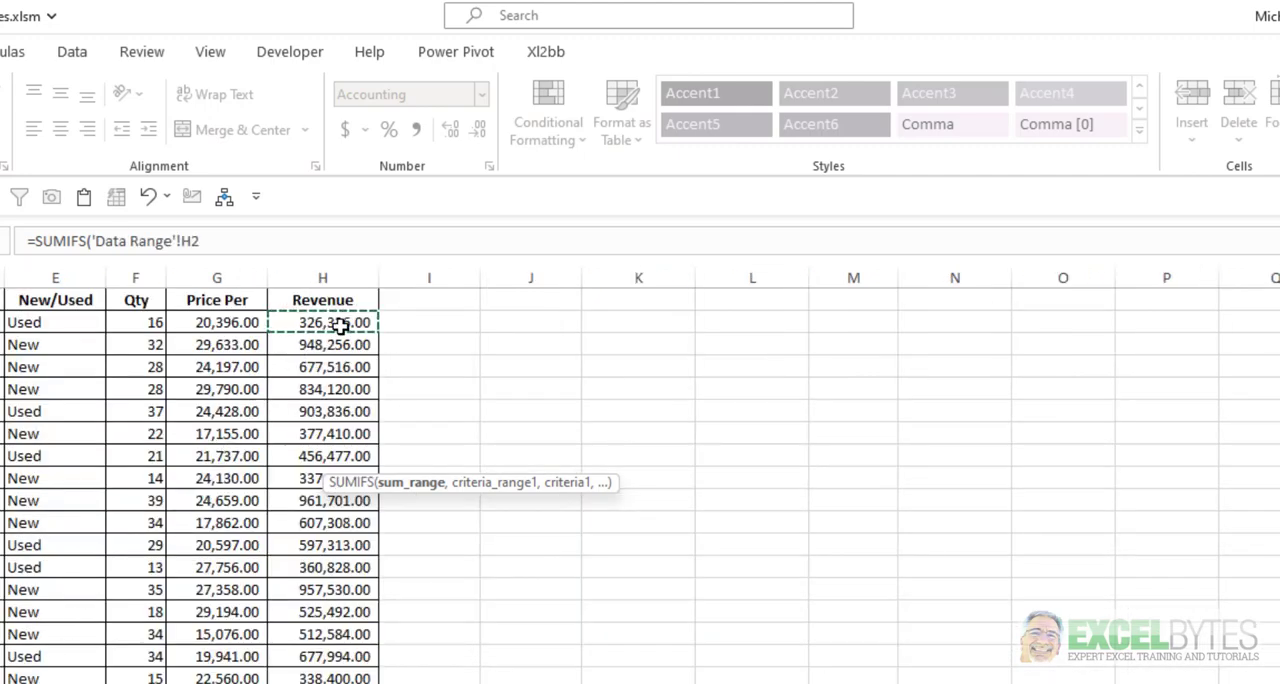
{"action": "key", "text": "ctrl+shift+Down"}
{"action": "type", "text": ","}
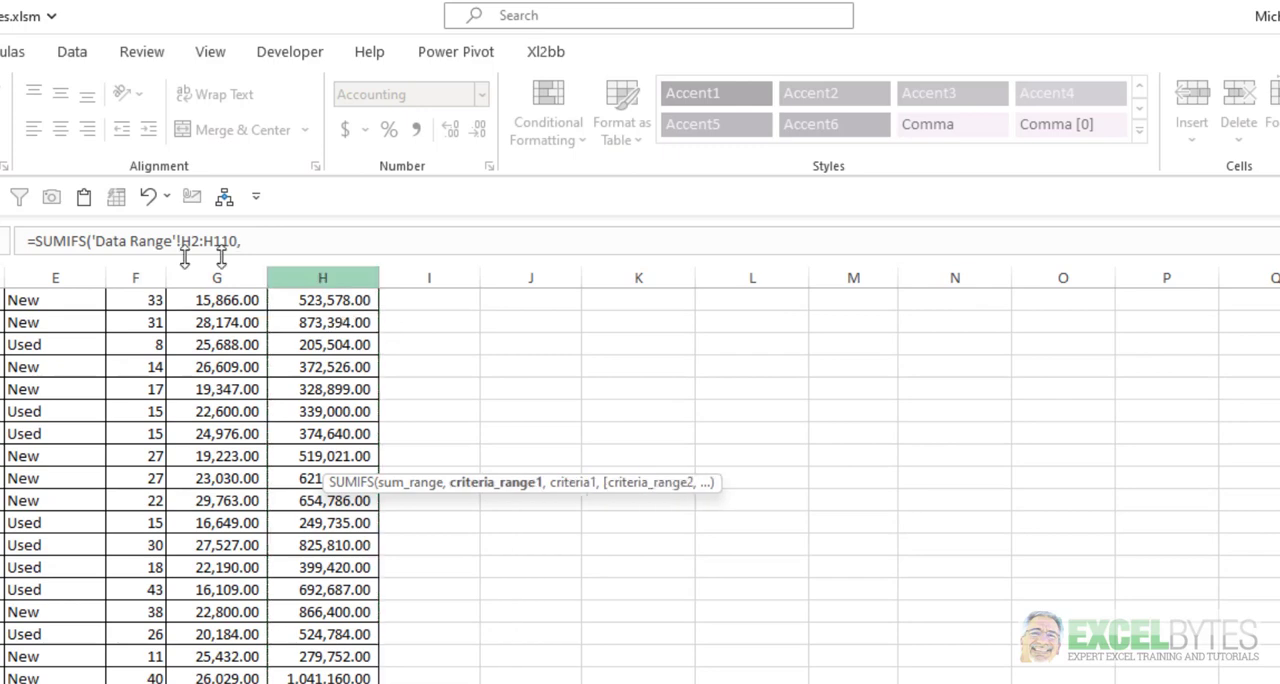
Add B2:B110 on the Data Range sheet as the first criteria range of the SUMIFS formula, with Sheet1 cell K2 as its criterion.
{"action": "left_click", "coordinate": [45, 682]}
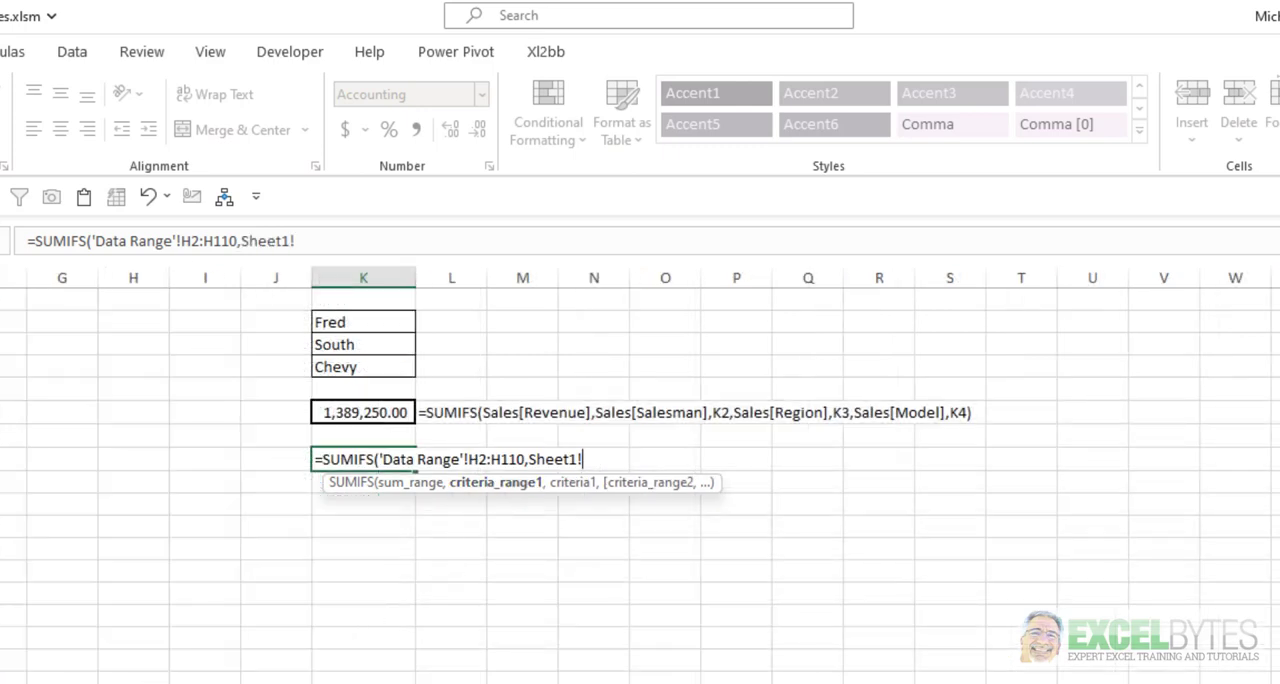
{"action": "left_click", "coordinate": [45, 682]}
{"action": "scroll", "coordinate": [640, 478], "scroll_direction": "up", "scroll_amount": 15}
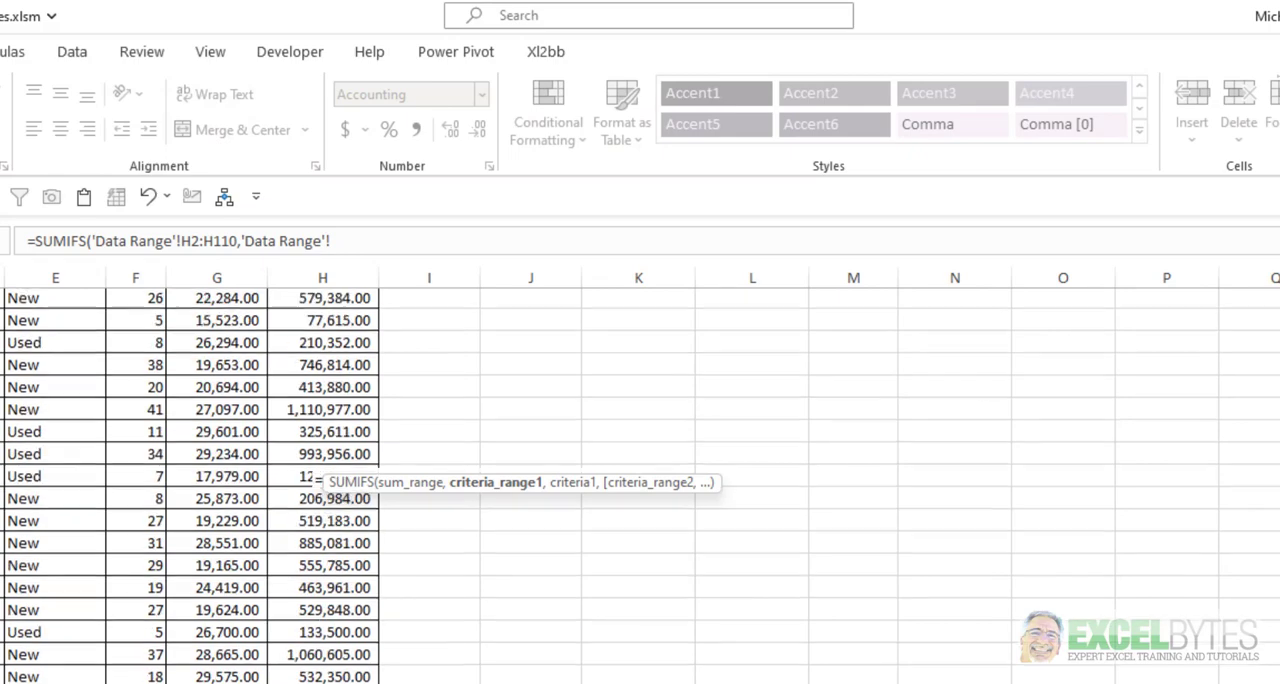
{"action": "scroll", "coordinate": [640, 478], "scroll_direction": "up", "scroll_amount": 2}
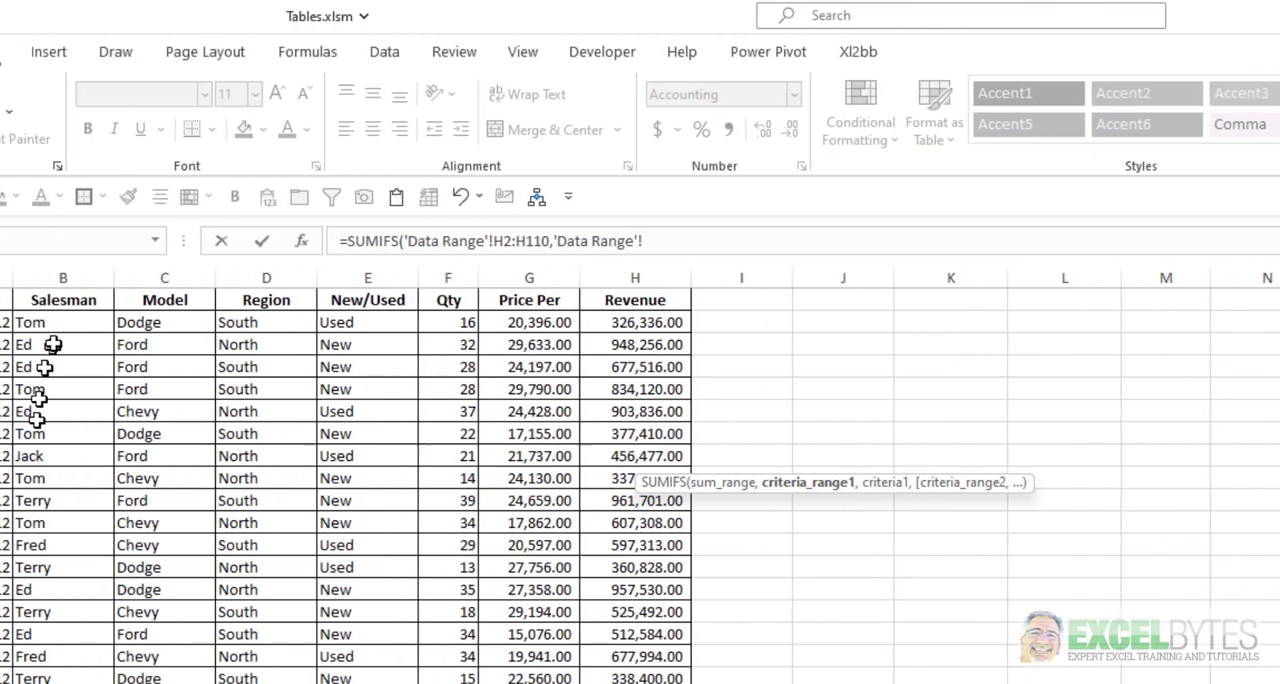
{"action": "left_click", "coordinate": [173, 318]}
{"action": "key", "text": "ctrl+shift+Down"}
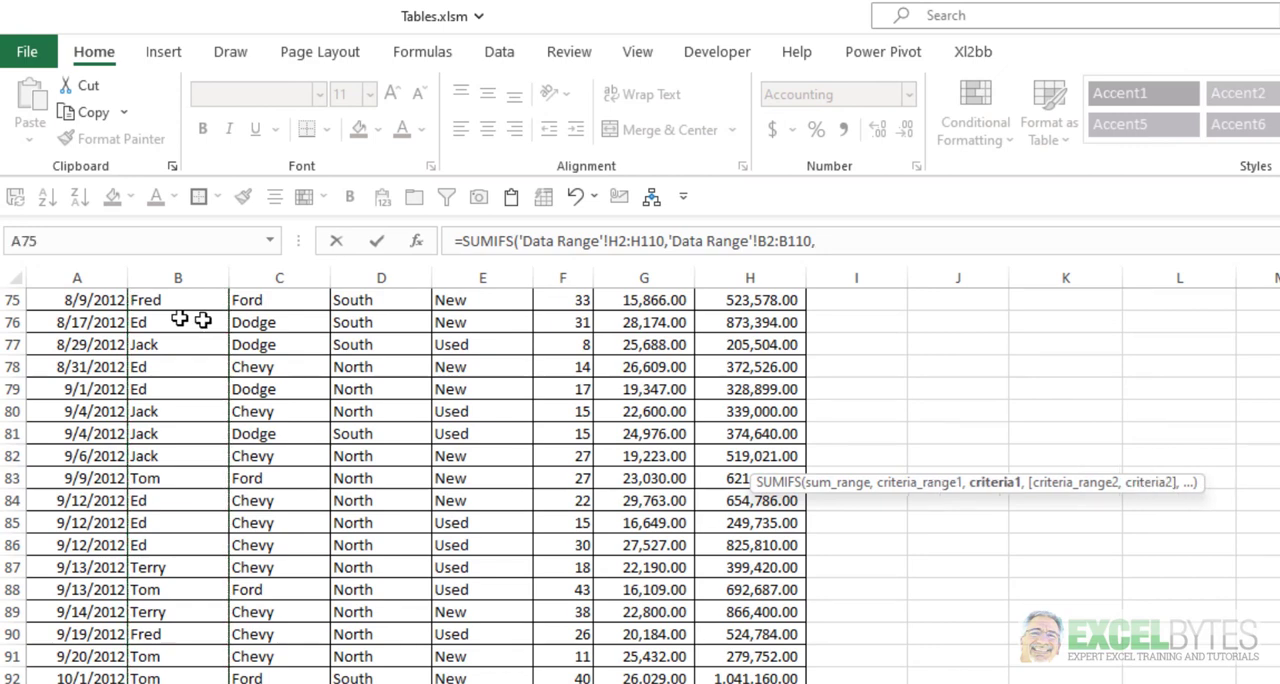
{"action": "type", "text": ","}
{"action": "left_click", "coordinate": [590, 683]}
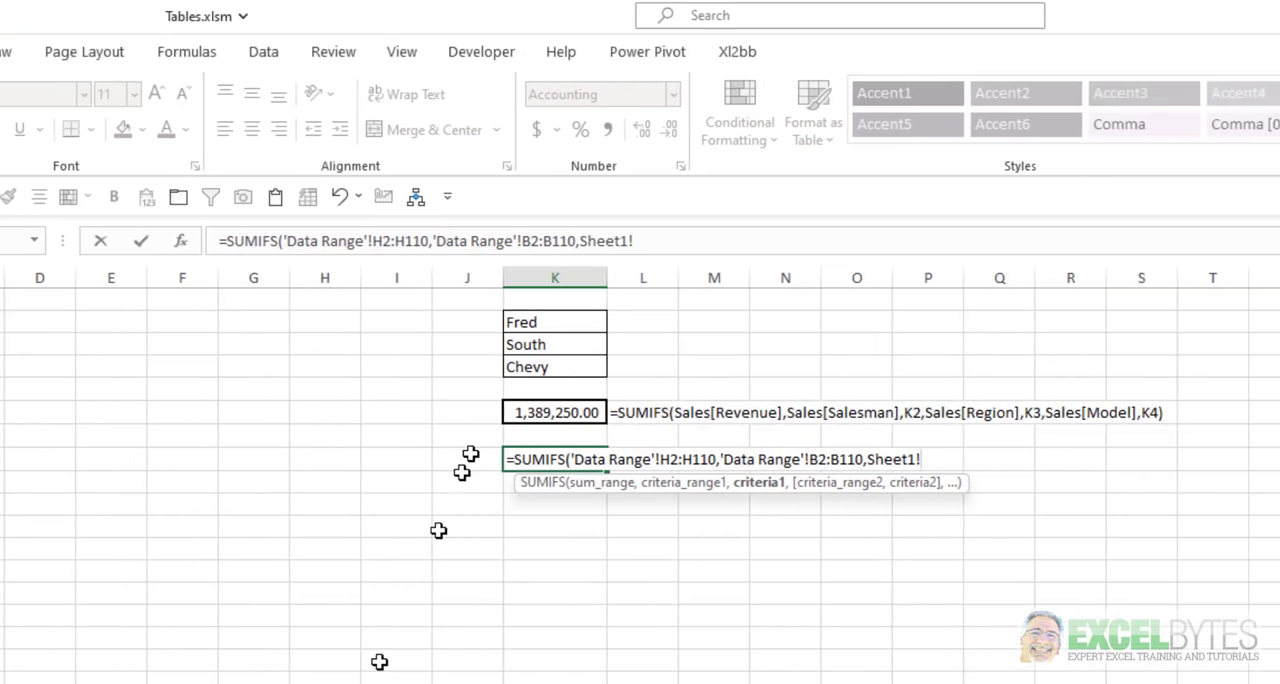
{"action": "left_click", "coordinate": [446, 323]}
{"action": "type", "text": ","}
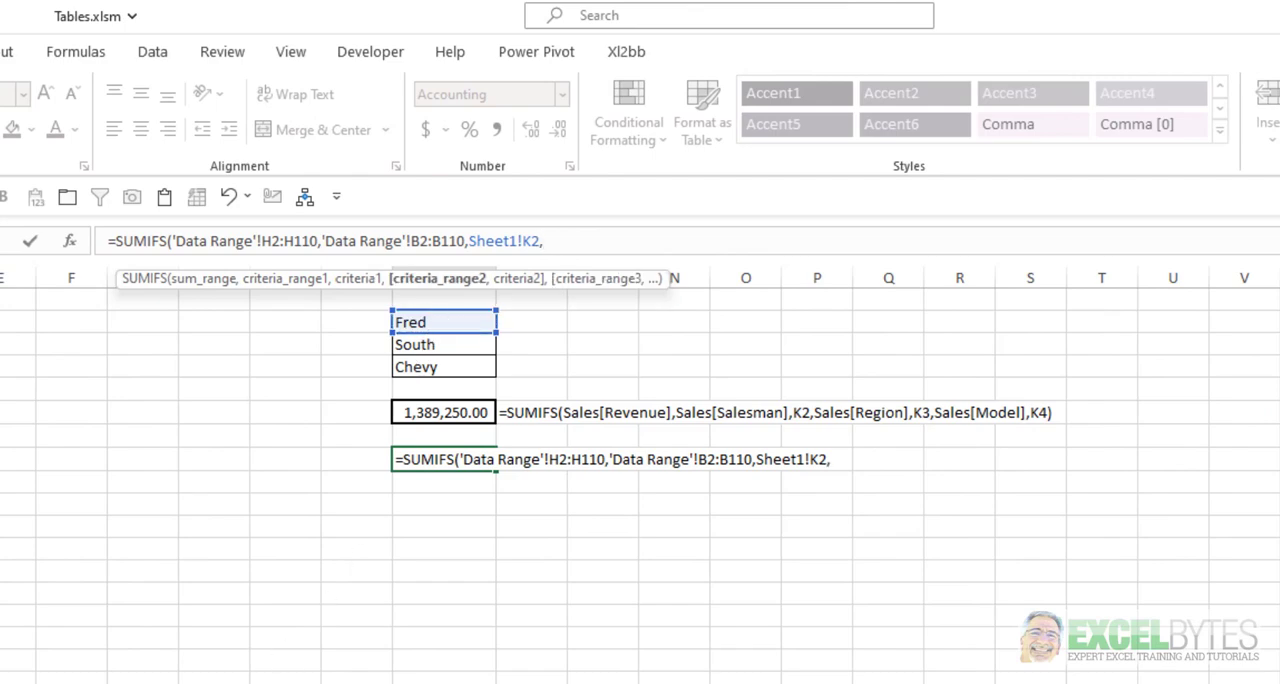
Add D2:D110 on the Data Range sheet as the second criteria range, with Sheet1 cell K3 as its criterion.
{"action": "left_click", "coordinate": [40, 683]}
{"action": "scroll", "coordinate": [70, 678], "scroll_direction": "up", "scroll_amount": 14}
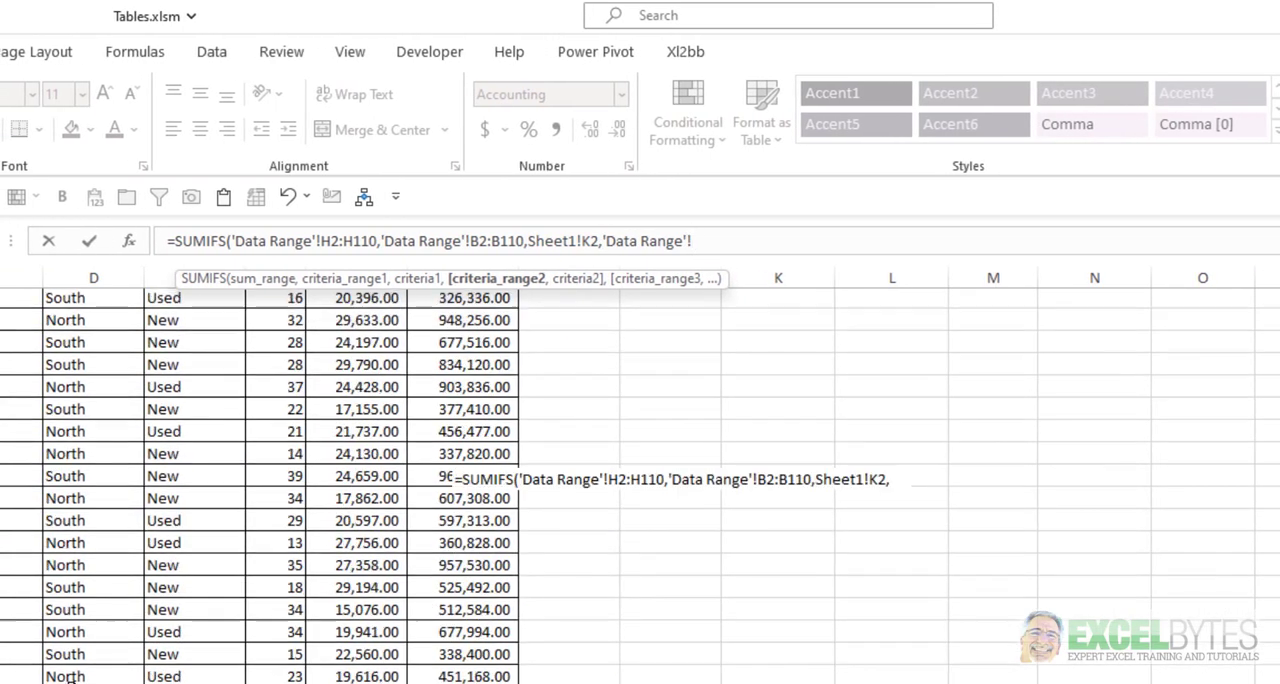
{"action": "scroll", "coordinate": [70, 678], "scroll_direction": "up", "scroll_amount": 1}
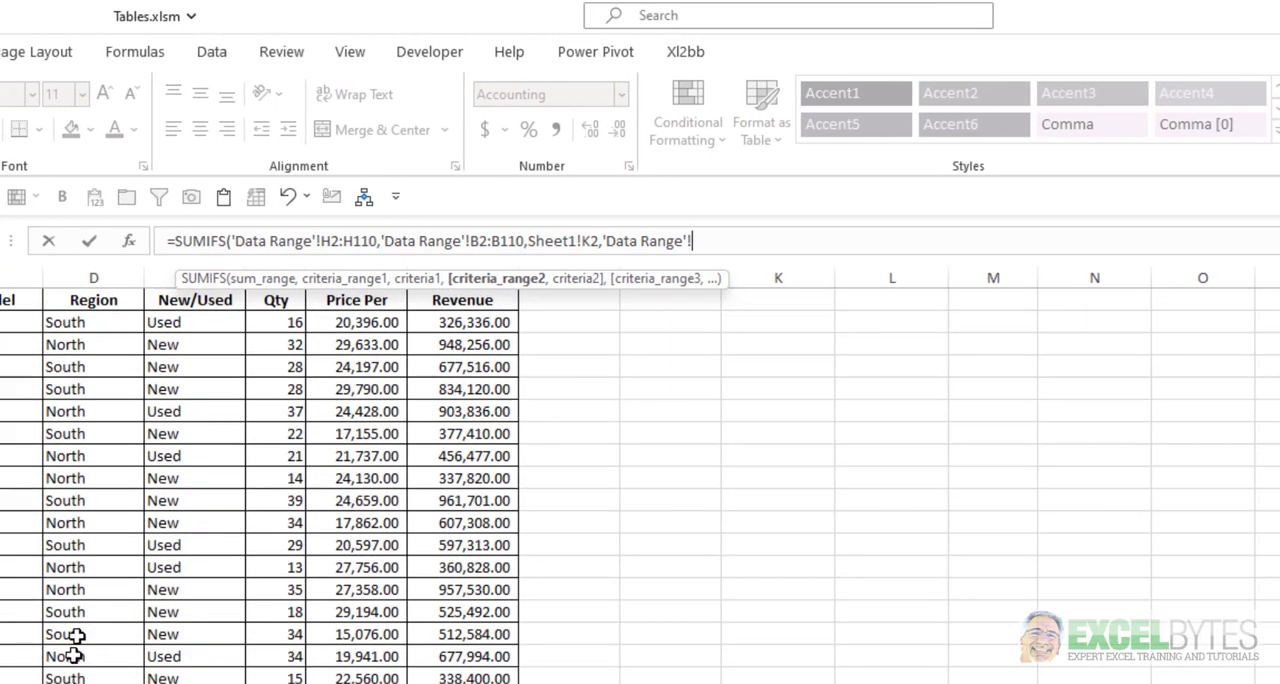
{"action": "left_click", "coordinate": [107, 322]}
{"action": "key", "text": "ctrl+shift+Down"}
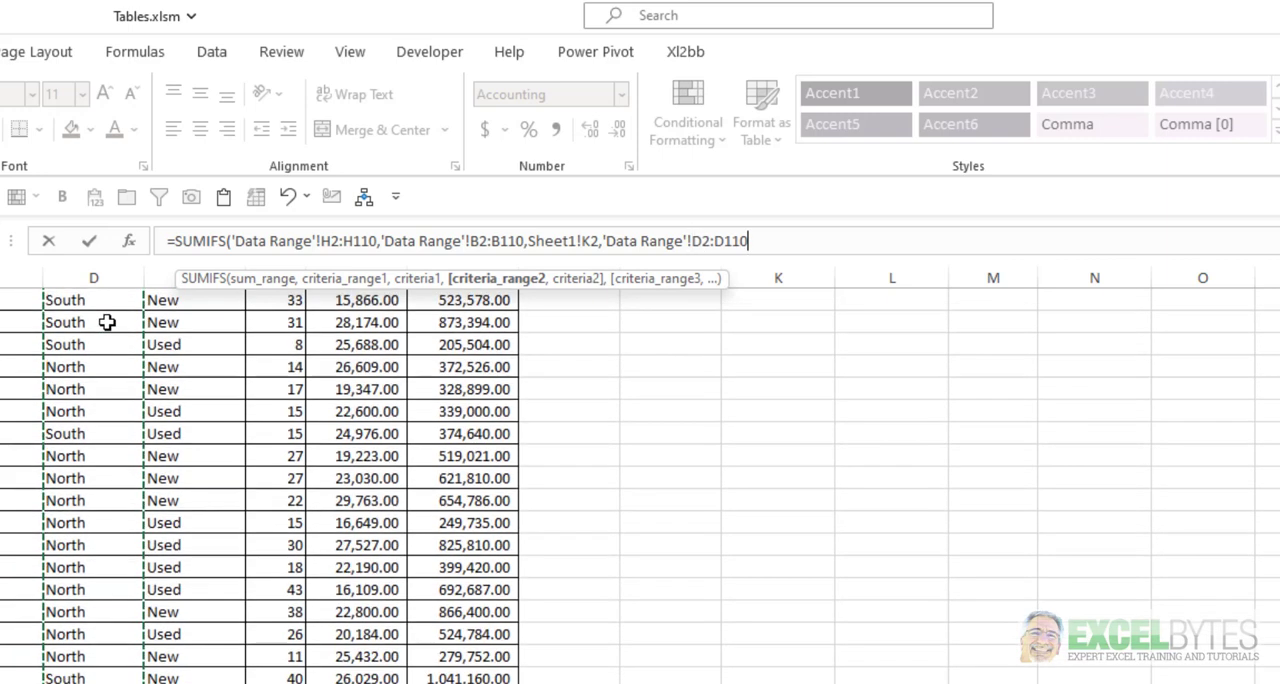
{"action": "type", "text": ","}
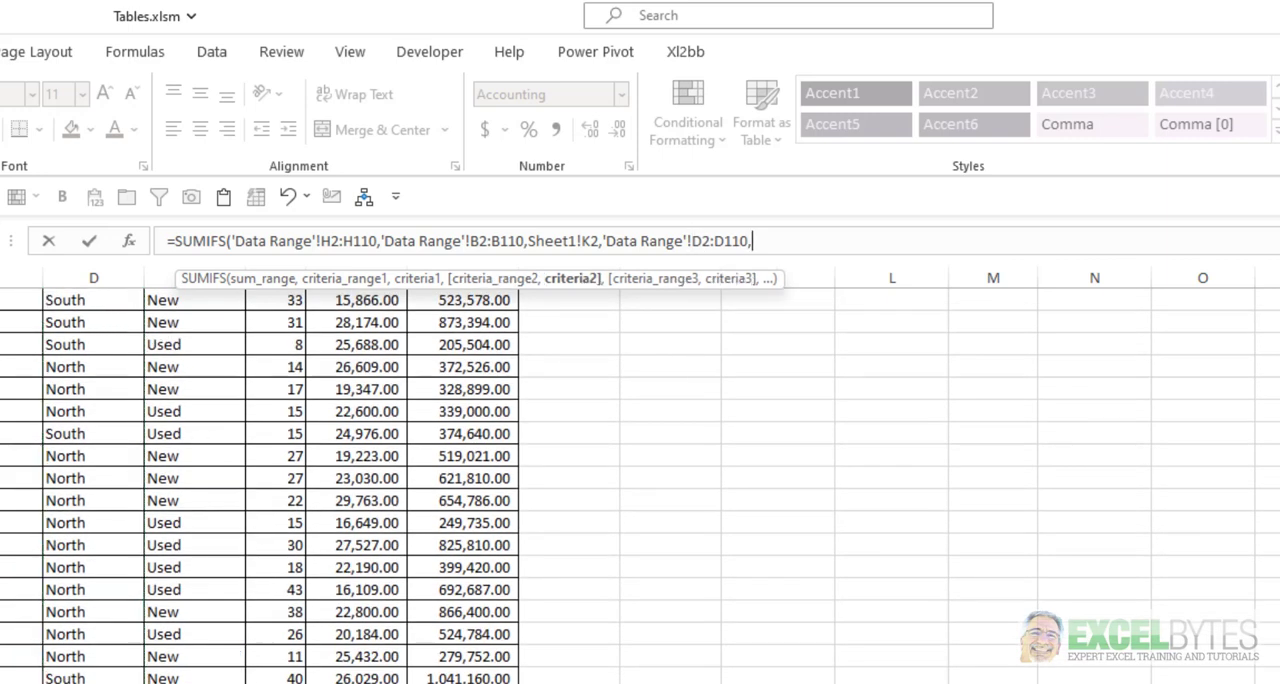
{"action": "key", "text": "ctrl+Page_Up"}
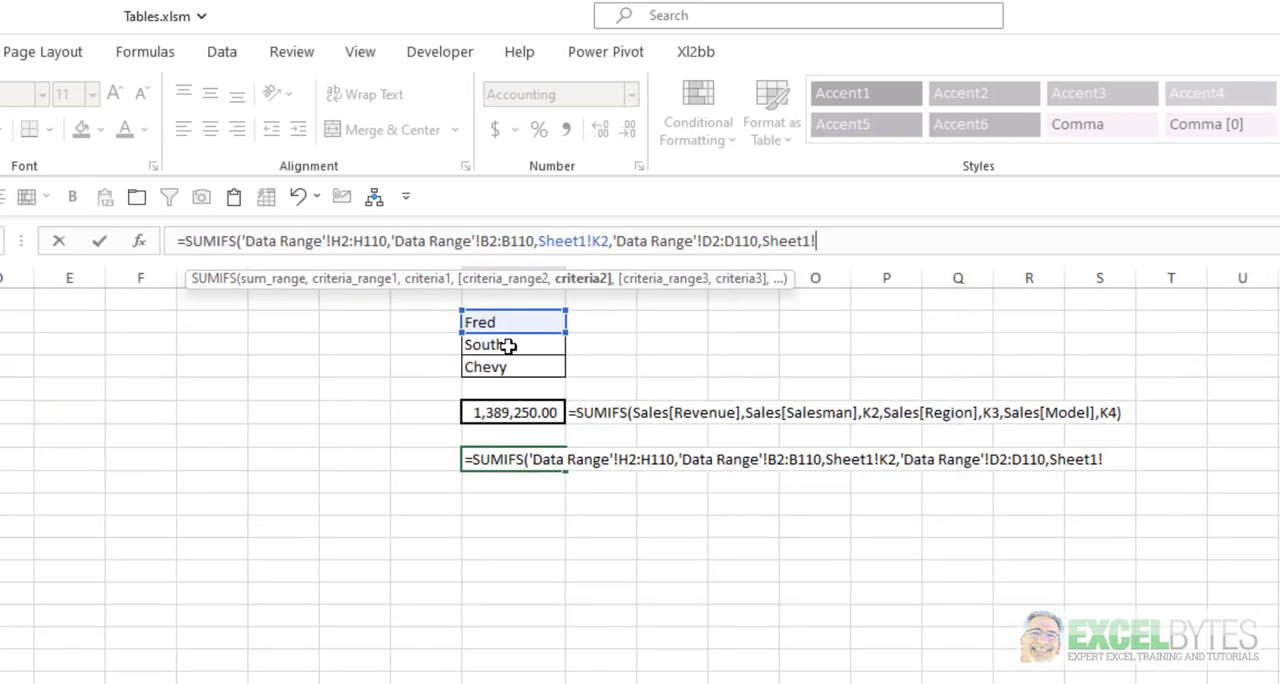
{"action": "left_click", "coordinate": [509, 346]}
{"action": "type", "text": ","}
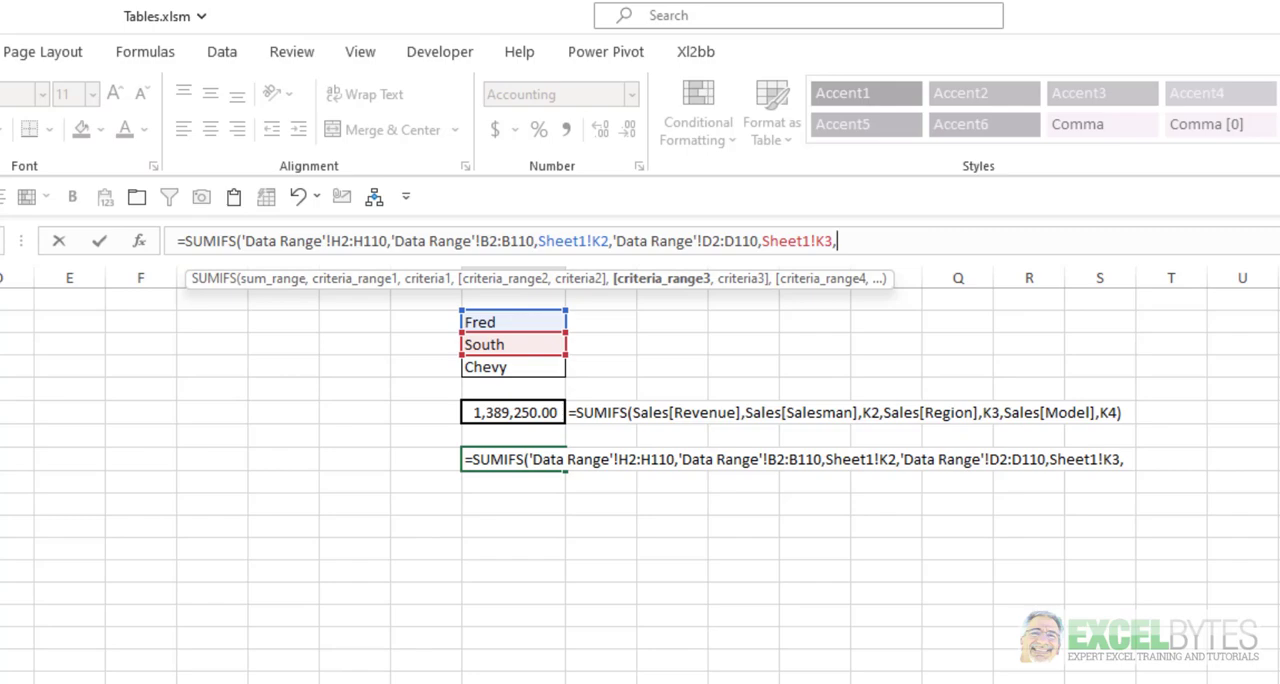
Add C2:C110 on the Data Range sheet as the third criteria range with Sheet1 cell K4 as its criterion, and complete the formula.
{"action": "left_click", "coordinate": [122, 682]}
{"action": "scroll", "coordinate": [131, 643], "scroll_direction": "up", "scroll_amount": 14}
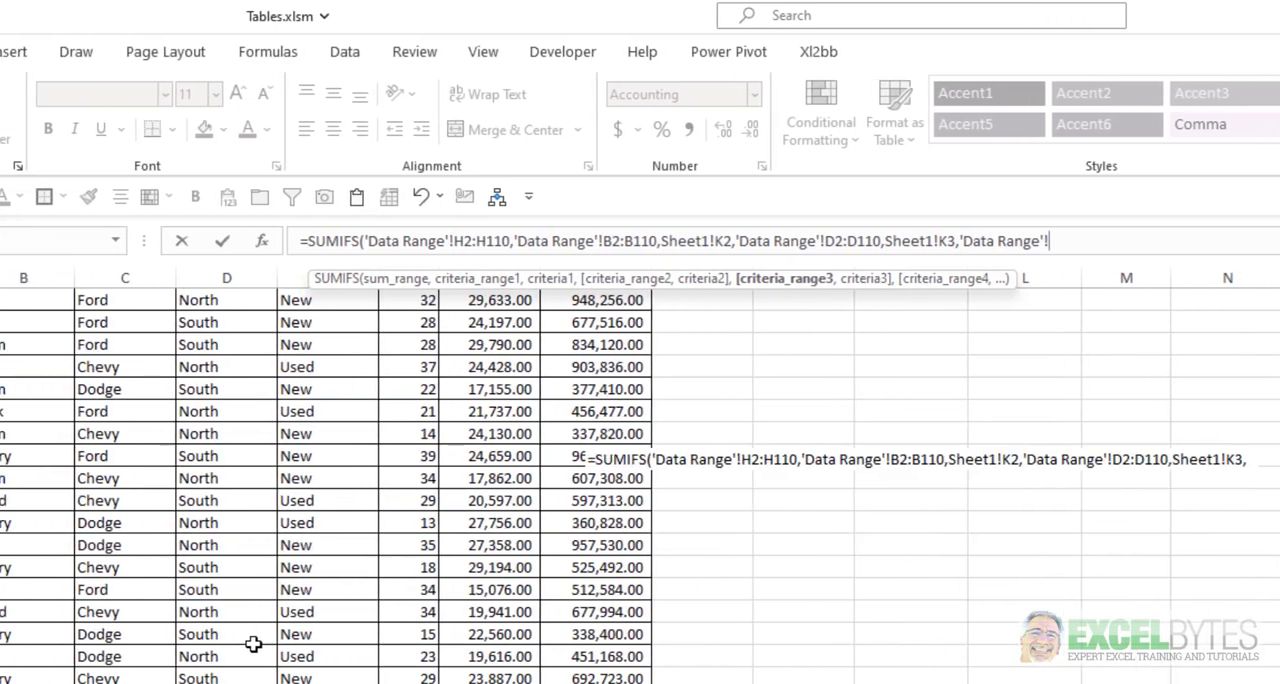
{"action": "scroll", "coordinate": [253, 644], "scroll_direction": "up", "scroll_amount": 1}
{"action": "left_click", "coordinate": [141, 322]}
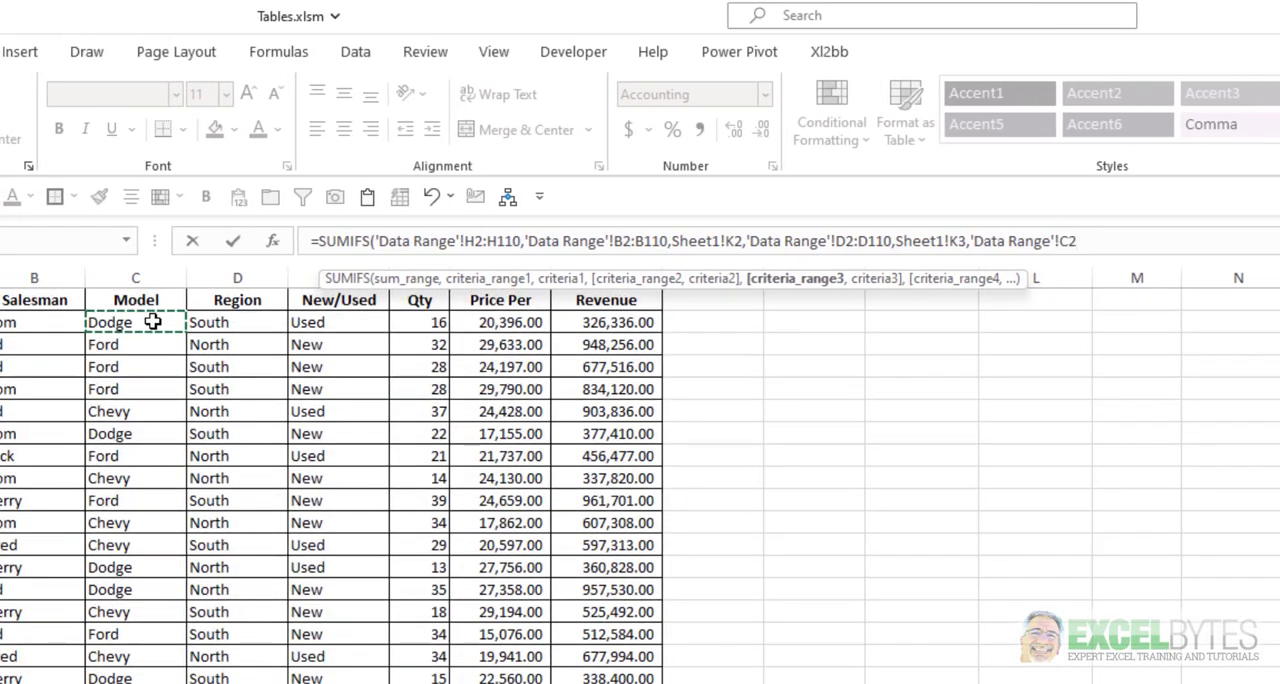
{"action": "key", "text": "ctrl+shift+Down"}
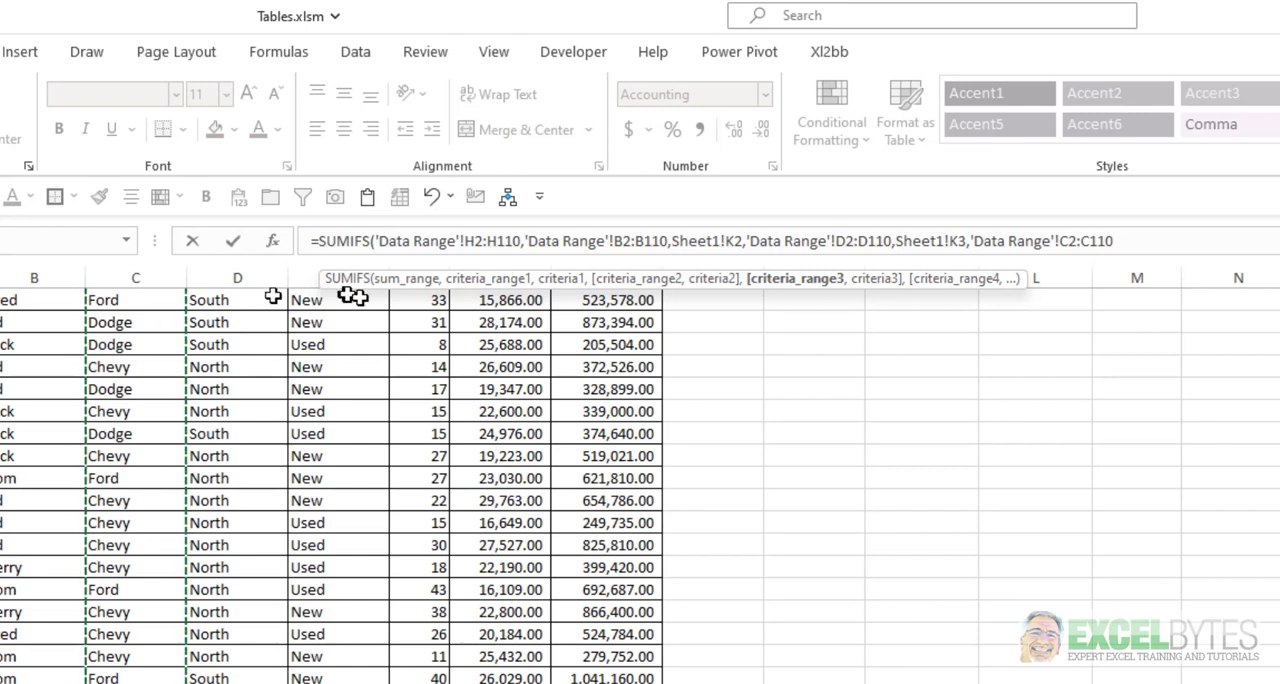
{"action": "type", "text": ","}
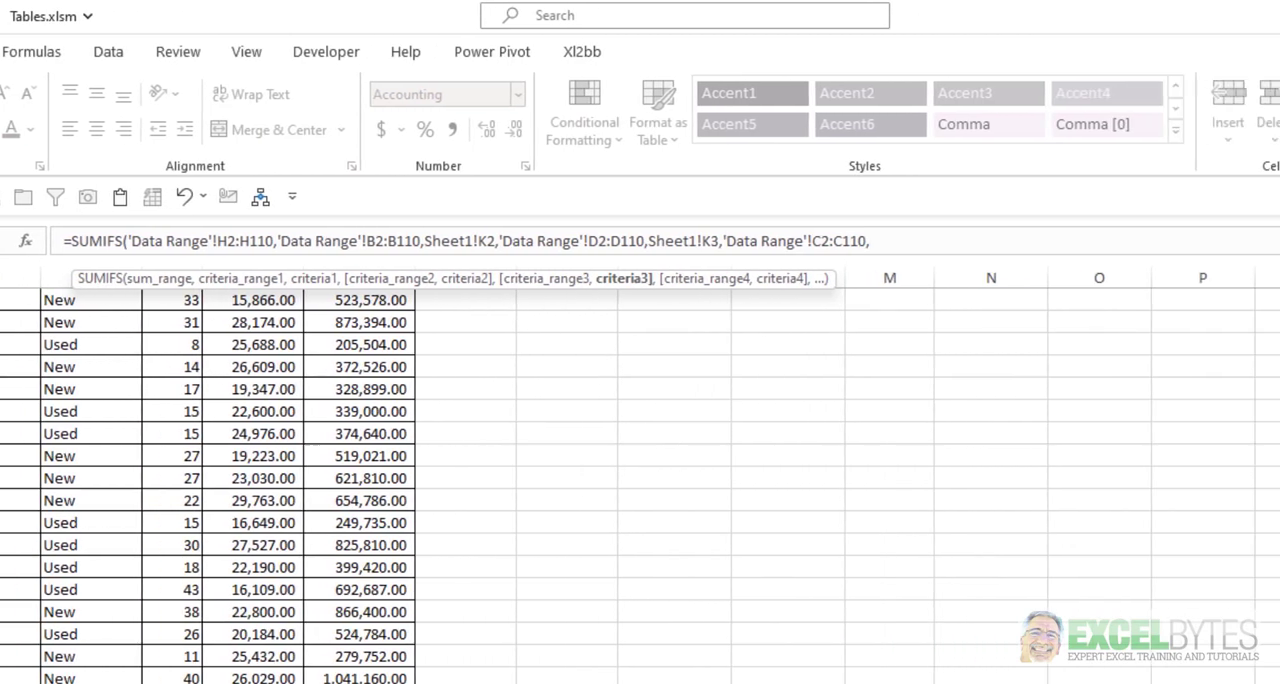
{"action": "key", "text": "ctrl+Page_Up"}
{"action": "left_click", "coordinate": [306, 371]}
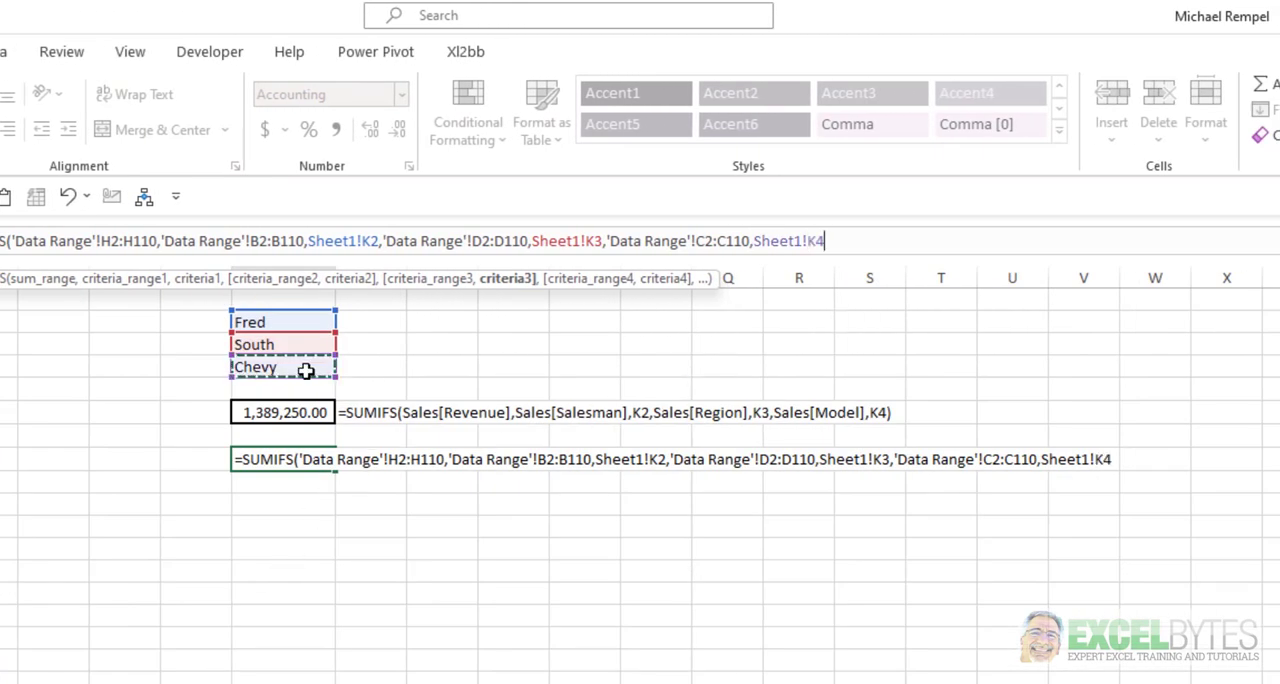
{"action": "type", "text": ")"}
{"action": "key", "text": "Return"}
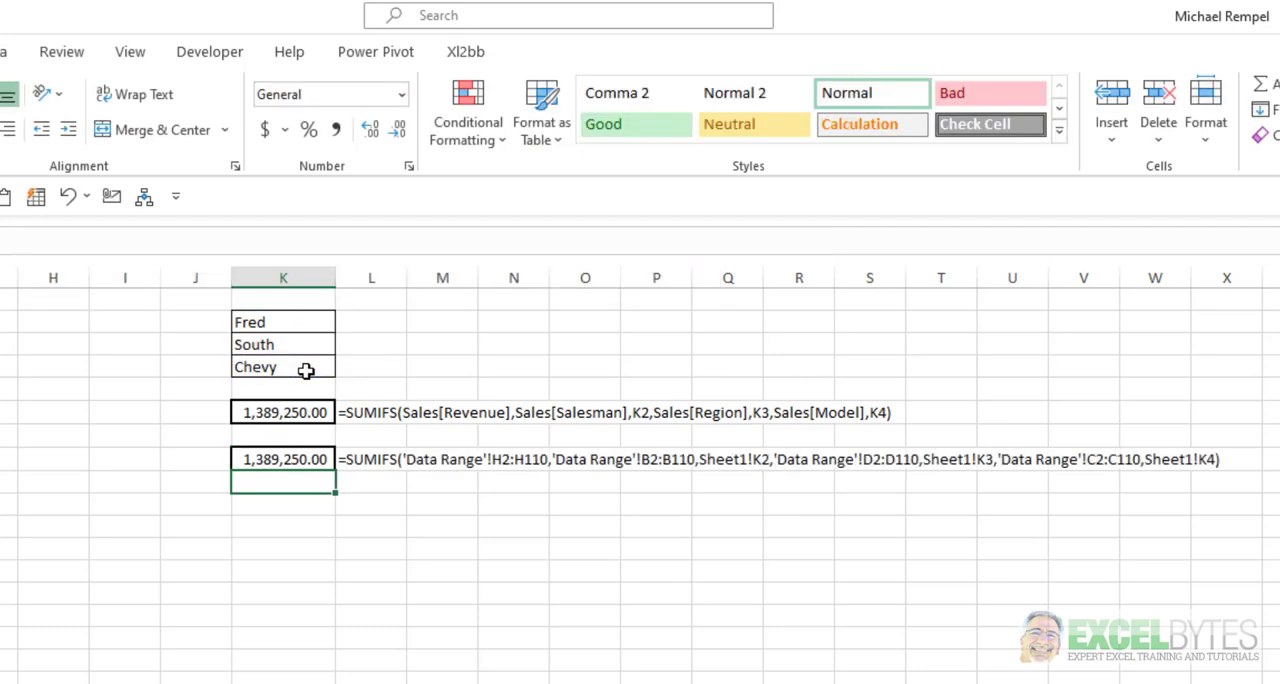